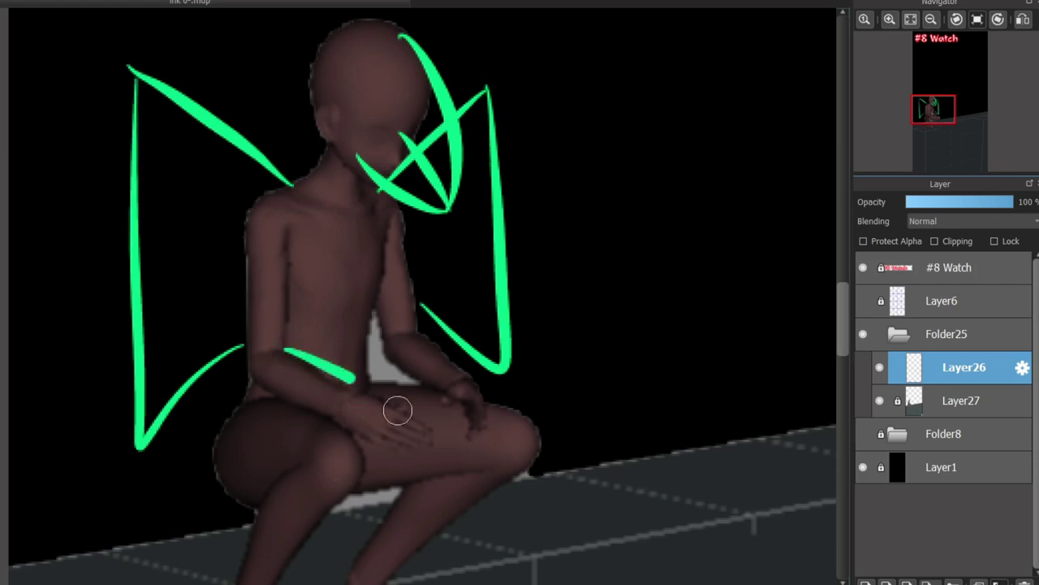
- Sketch the green forearm cuffs and the long clawed toes on both feet of the crouching figure
left_click_drag(422, 337, 466, 408)
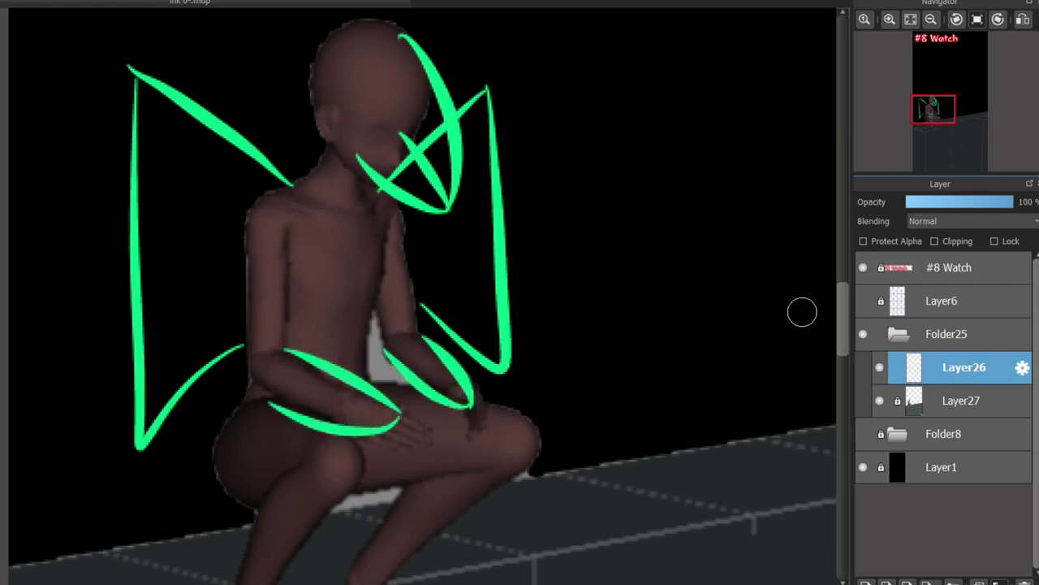
scroll(812, 268, "down", 5)
left_click_drag(221, 436, 203, 524)
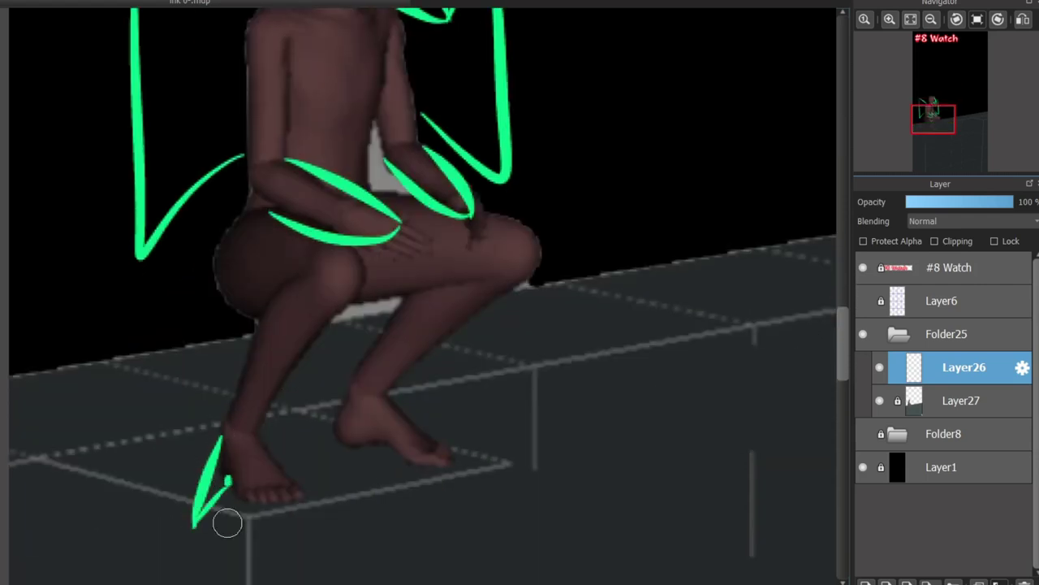
mouse_move(242, 448)
left_mouse_down()
mouse_move(235, 527)
mouse_move(302, 519)
left_mouse_up()
left_click_drag(383, 446, 446, 479)
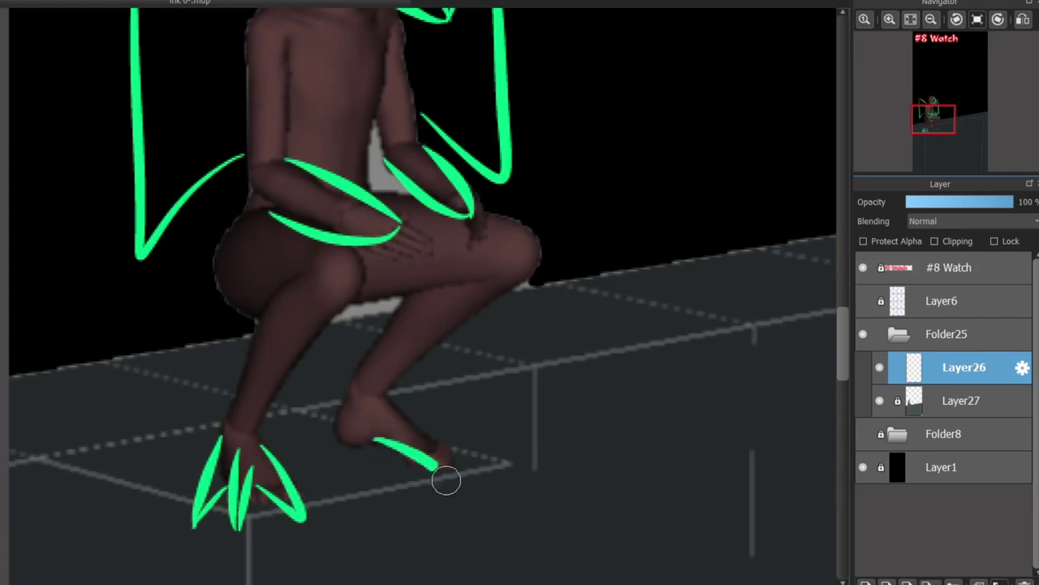
left_click_drag(406, 411, 471, 471)
- Sketch wide outer curves around both wings, joining them back to the inner wing outlines
scroll(487, 325, "up", 5)
mouse_move(283, 198)
left_mouse_down()
mouse_move(86, 88)
mouse_move(242, 367)
left_mouse_up()
mouse_move(459, 127)
left_mouse_down()
mouse_move(583, 437)
mouse_move(507, 387)
left_mouse_up()
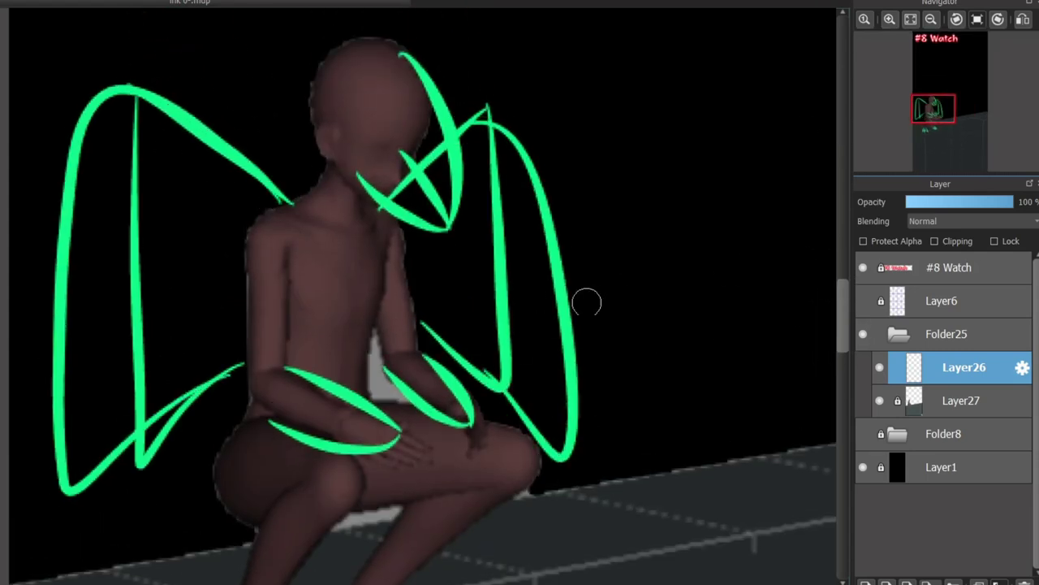
- Sketch the wall's upper front edge, the curved caps of both pillars and the far pillar's inner edge
scroll(422, 293, "down", 5)
scroll(422, 292, "down", 3)
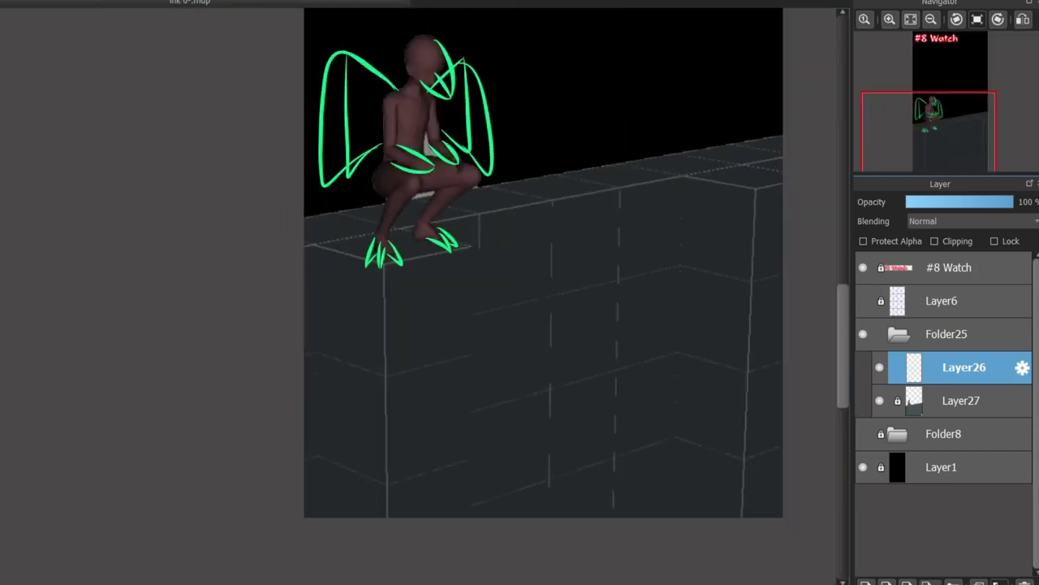
mouse_move(465, 244)
left_mouse_down()
mouse_move(675, 198)
mouse_move(674, 467)
left_mouse_up()
key("ctrl+z")
mouse_move(686, 185)
left_mouse_down()
mouse_move(674, 517)
mouse_move(687, 516)
mouse_move(678, 506)
mouse_move(685, 517)
left_mouse_up()
key("ctrl+z")
key("ctrl+z")
key("ctrl+z")
- Sketch the remaining curved side edges of both pillars and a wavy line down the front of the near pillar
left_click_drag(382, 295, 386, 516)
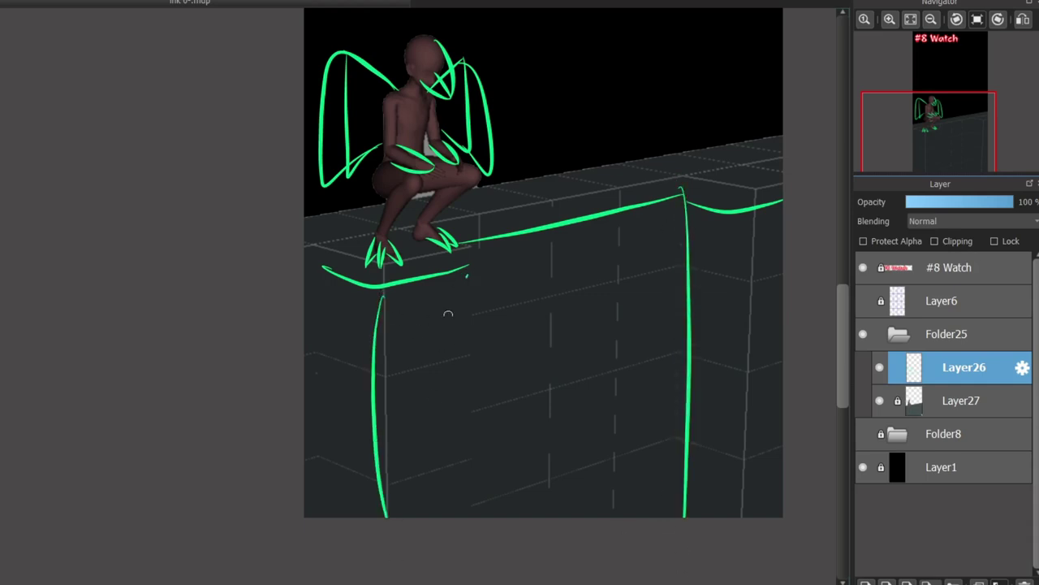
left_click_drag(467, 278, 469, 517)
key("ctrl+z")
left_click_drag(752, 193, 734, 517)
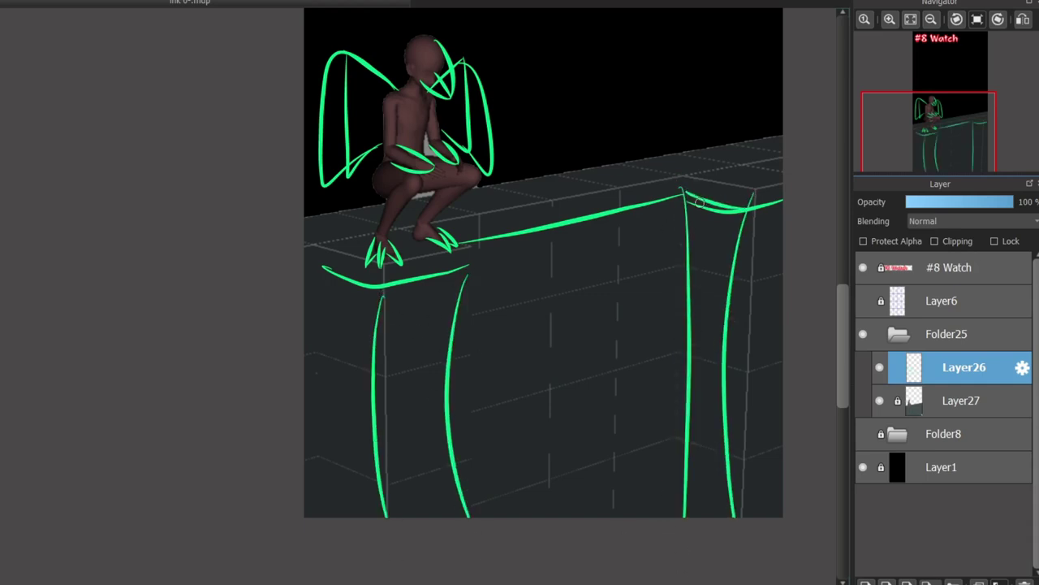
left_click_drag(420, 299, 461, 532)
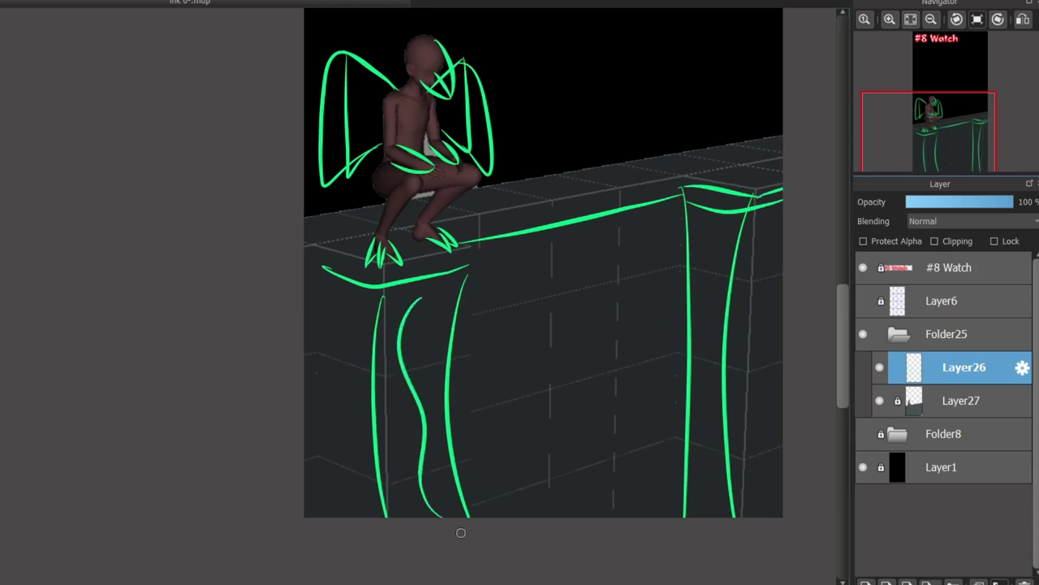
- Sketch two long overlapping hill arcs across the dark background behind the figure
scroll(820, 325, "up", 4)
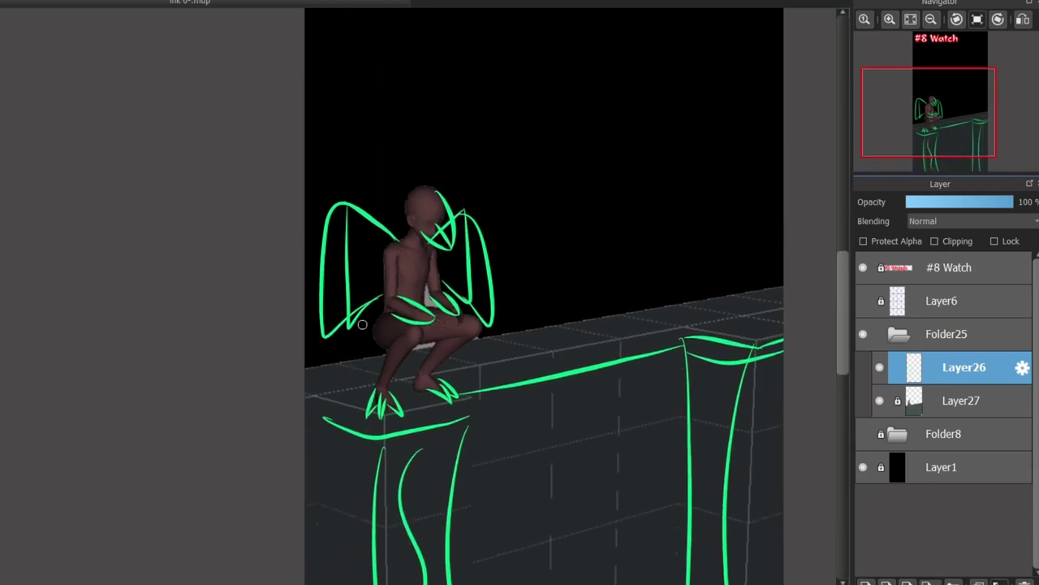
scroll(349, 316, "up", 4)
scroll(333, 309, "down", 5)
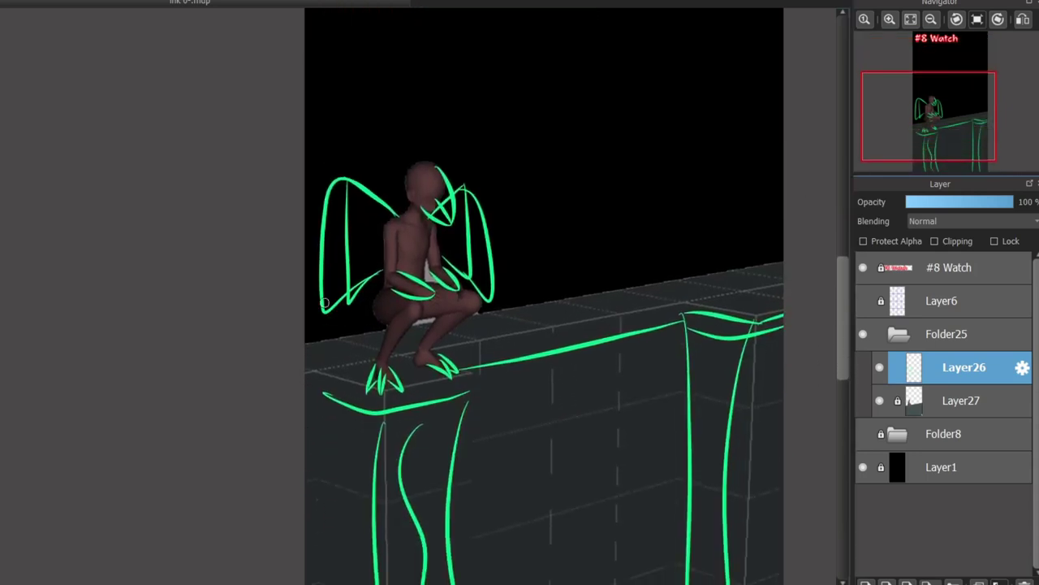
left_click_drag(305, 180, 730, 146)
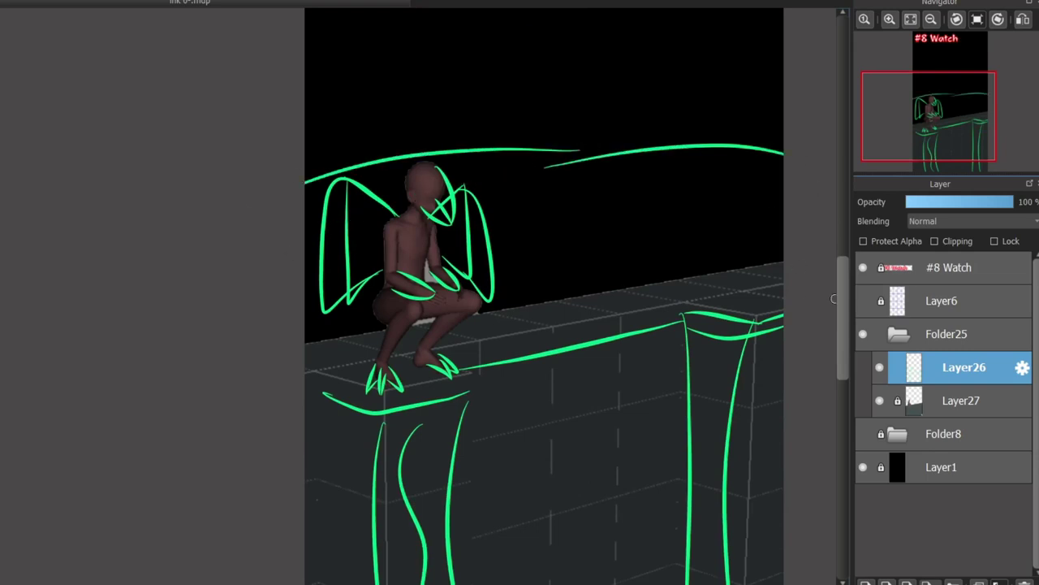
- Sketch a small dome-shaped figure with pointed legs perched on the far pillar's cap
scroll(834, 299, "up", 6)
scroll(734, 402, "down", 3)
scroll(734, 341, "up", 3)
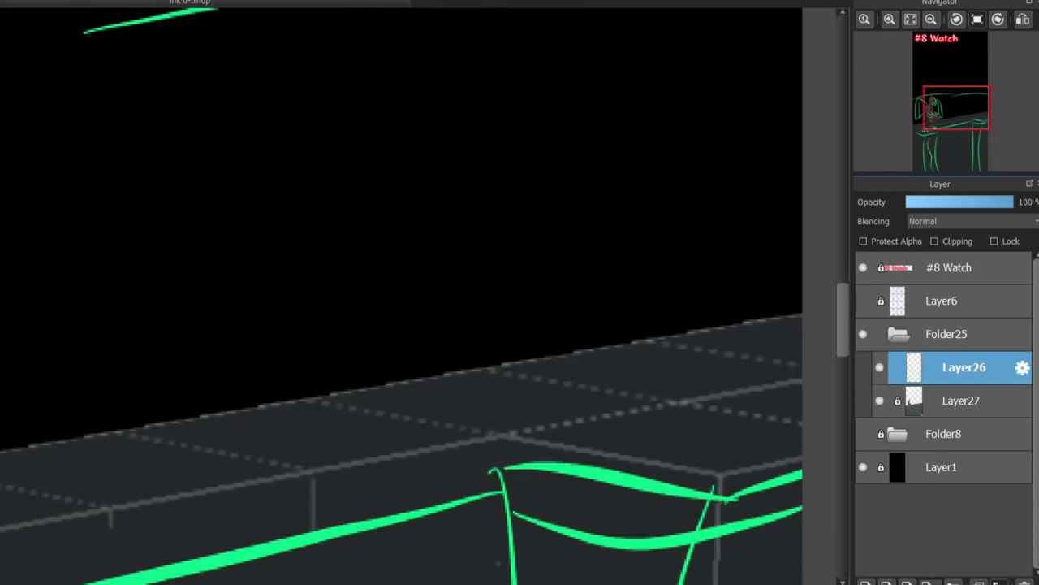
left_click_drag(665, 422, 656, 485)
key("ctrl+z")
left_click_drag(687, 410, 732, 422)
key("ctrl+z")
left_click_drag(678, 512, 685, 414)
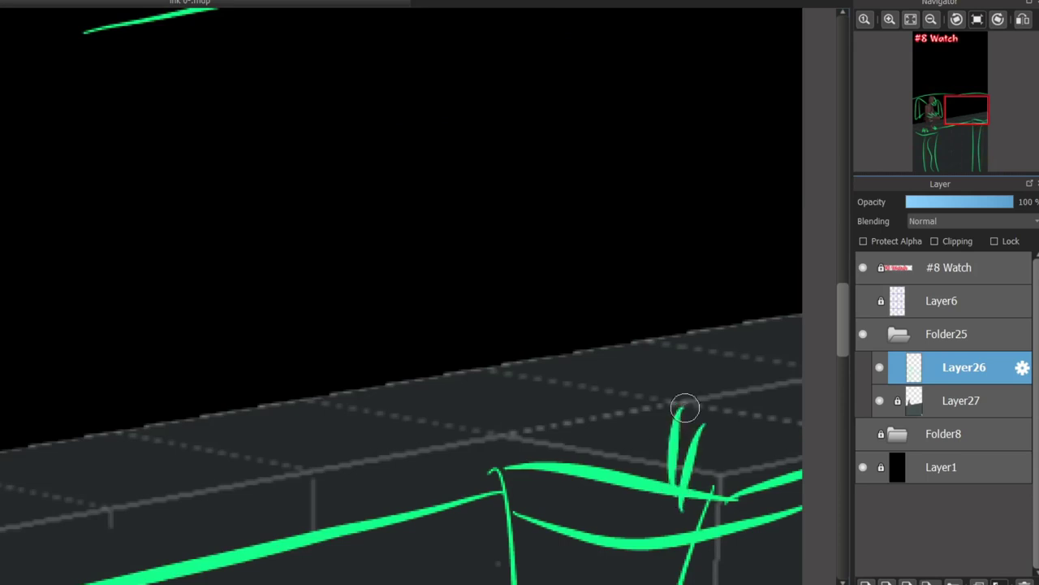
key("ctrl+z")
mouse_move(660, 471)
left_mouse_down()
mouse_move(698, 439)
mouse_move(714, 488)
mouse_move(650, 496)
mouse_move(719, 436)
mouse_move(691, 350)
left_mouse_up()
scroll(692, 350, "down", 3)
scroll(491, 297, "up", 3)
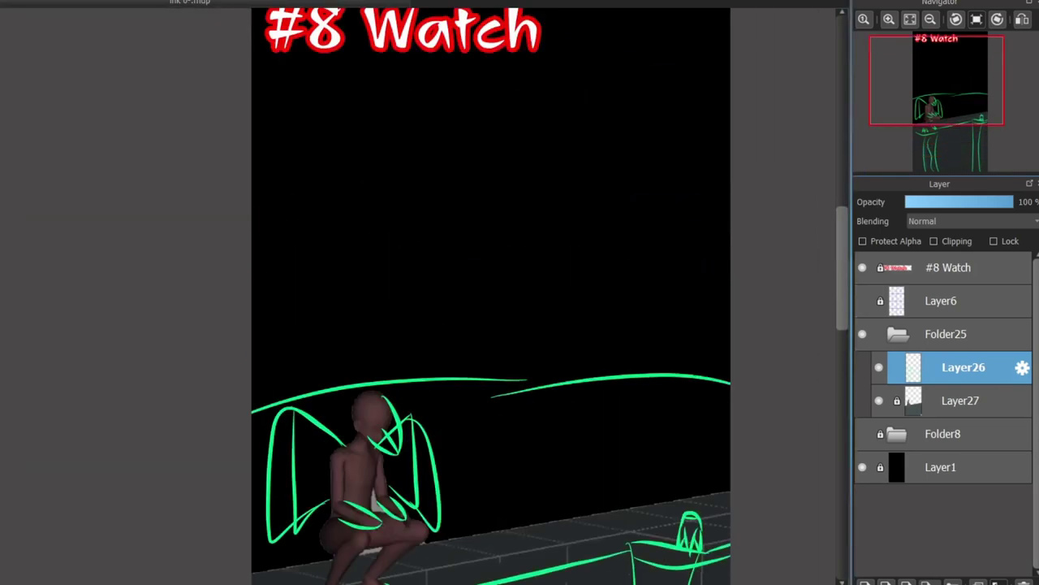
- Sketch the rounded top of the figure's head, the shoulder and upper arm line, and a neckline with a pointed chest panel
scroll(491, 297, "down", 3)
scroll(571, 49, "up", 4)
left_click_drag(572, 49, 449, 116)
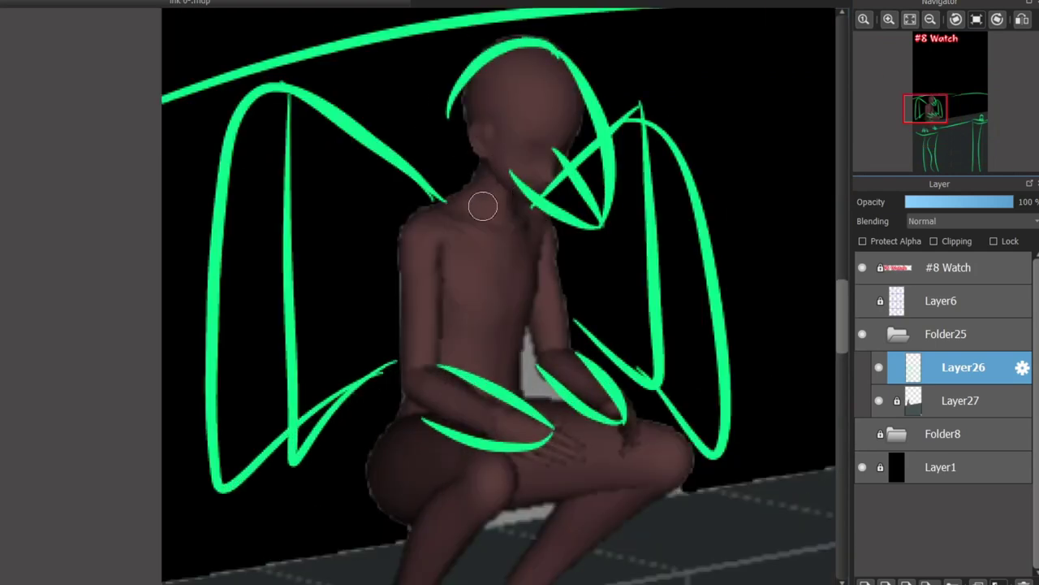
mouse_move(449, 203)
left_mouse_down()
mouse_move(381, 327)
mouse_move(390, 376)
left_mouse_up()
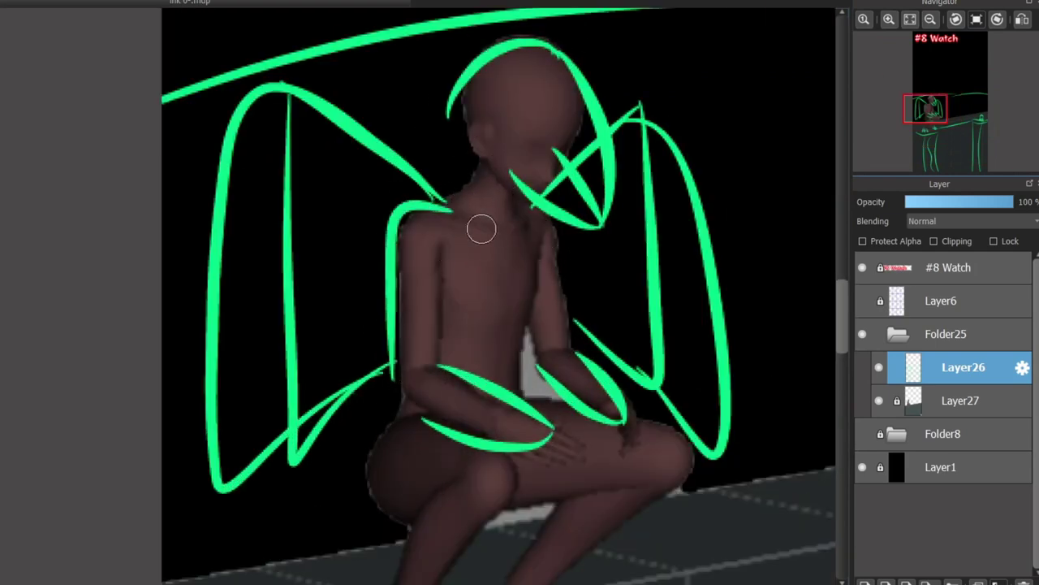
mouse_move(452, 215)
left_mouse_down()
mouse_move(531, 303)
mouse_move(454, 217)
left_mouse_up()
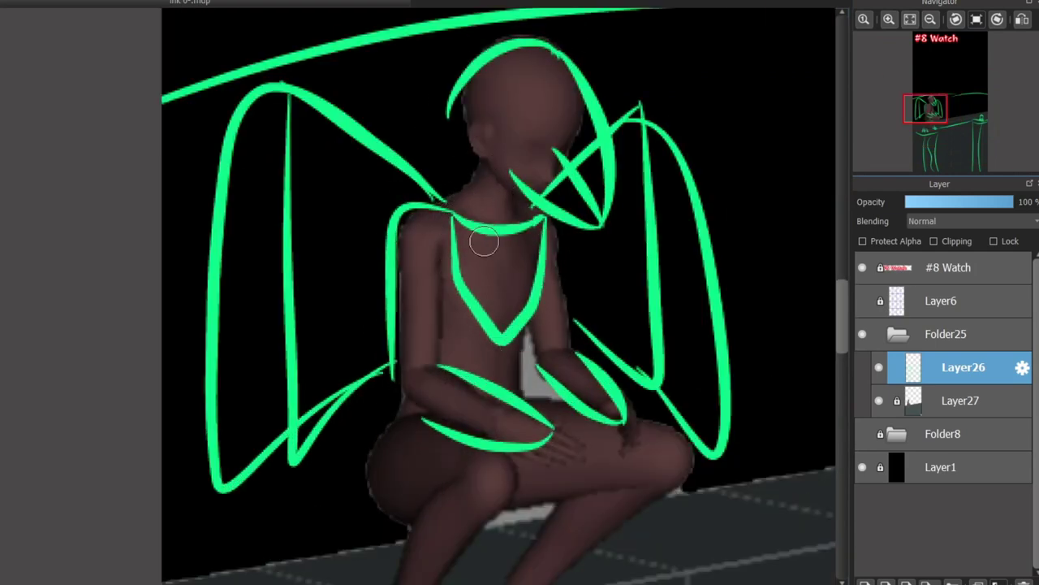
- Sketch a flared skirt with a scalloped hem around the figure's legs and the slab edges beneath its feet
scroll(484, 242, "down", 5)
mouse_move(349, 473)
left_mouse_down()
mouse_move(195, 416)
mouse_move(414, 363)
left_mouse_up()
left_click_drag(439, 359, 489, 375)
mouse_move(394, 147)
left_mouse_down()
mouse_move(283, 345)
mouse_move(317, 335)
mouse_move(271, 331)
mouse_move(367, 333)
left_mouse_up()
left_click_drag(357, 350, 446, 337)
- Sketch a large jagged crack down the middle of the wall between the two pillars
scroll(495, 292, "down", 3)
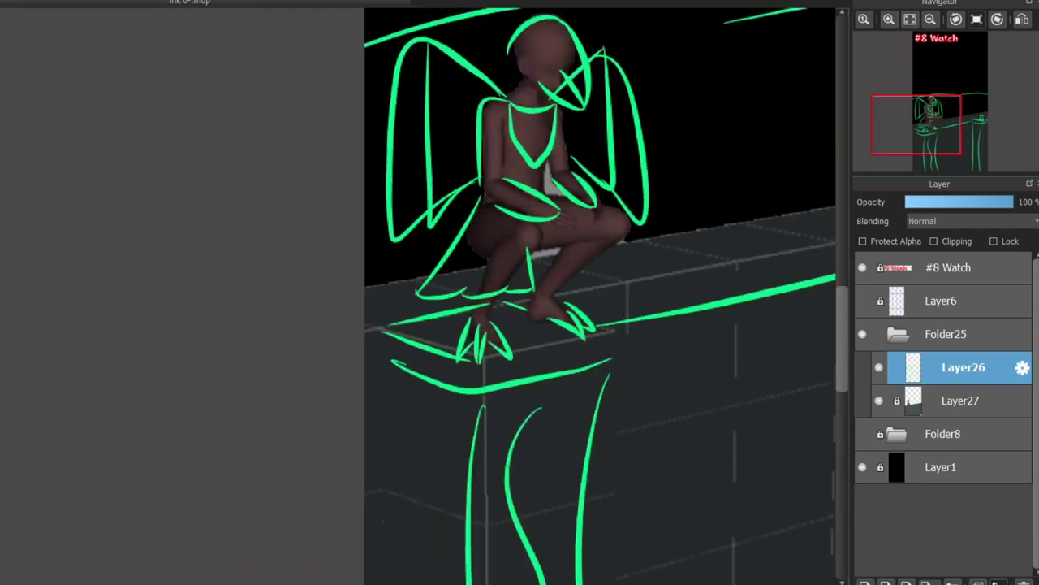
scroll(496, 292, "right", 3)
mouse_move(419, 201)
left_mouse_down()
mouse_move(386, 253)
mouse_move(394, 439)
mouse_move(388, 320)
left_mouse_up()
key("ctrl+z")
key("ctrl+z")
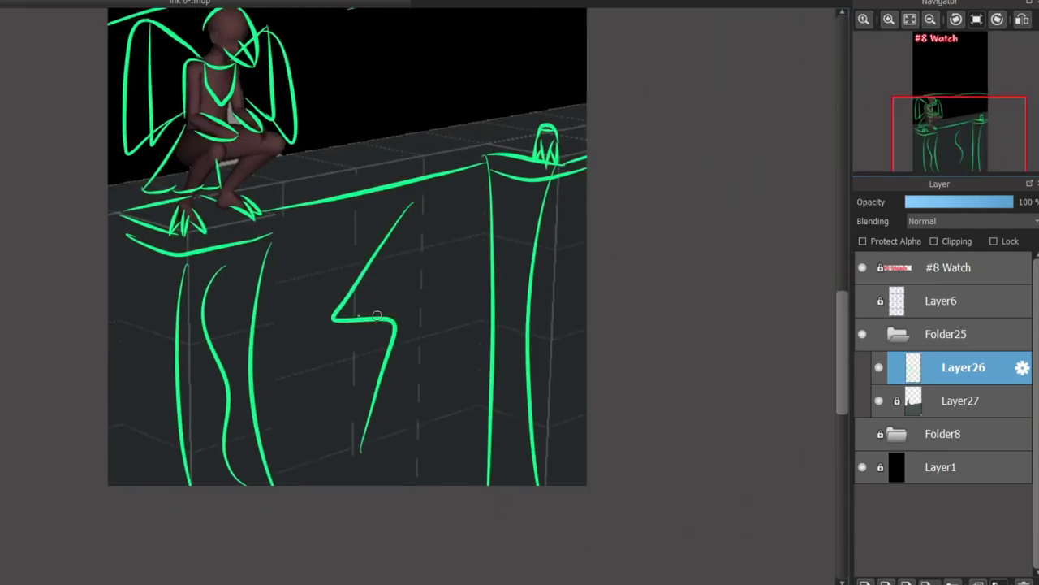
- Sketch the front legs and haunch of a small sitting cat on the wall beside the far pillar
scroll(471, 352, "up", 8)
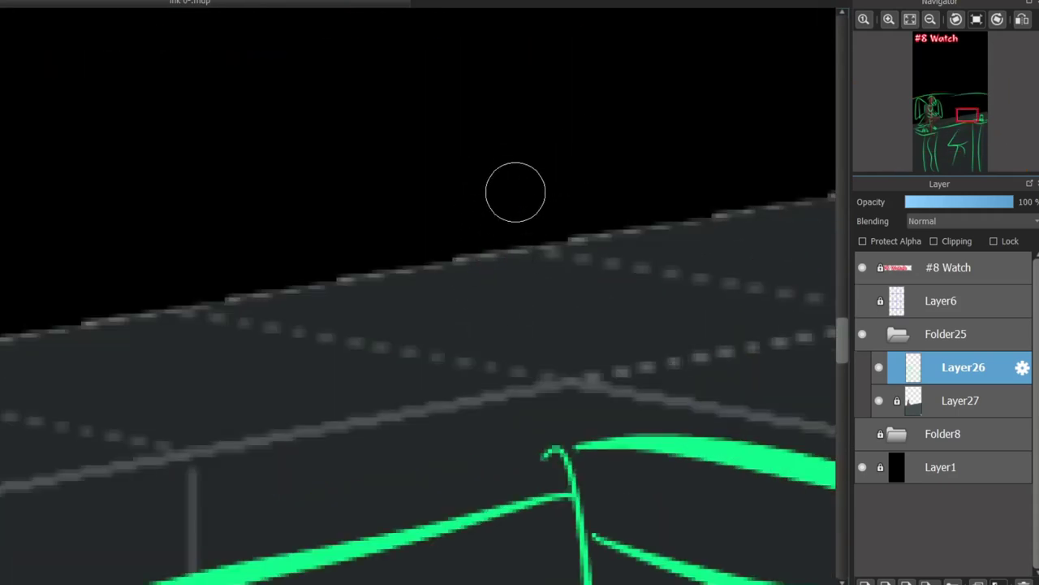
left_click_drag(568, 154, 555, 246)
left_click_drag(522, 166, 489, 254)
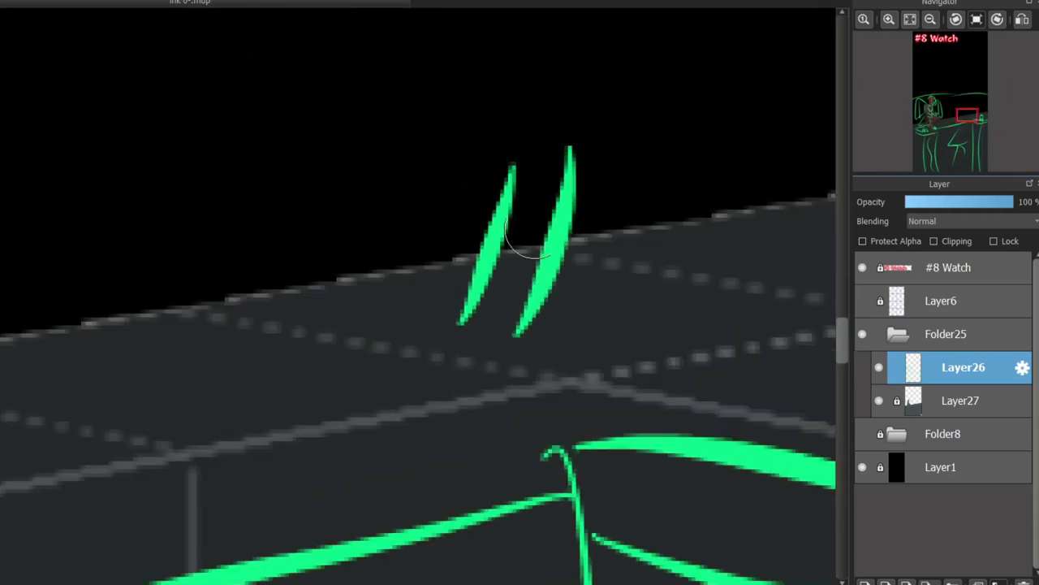
scroll(587, 220, "down", 3)
scroll(573, 213, "up", 2)
left_click_drag(585, 197, 521, 289)
mouse_move(578, 226)
left_mouse_down()
mouse_move(642, 259)
mouse_move(615, 255)
left_mouse_up()
key("ctrl+z")
- Complete the cat sketch with its curved back, head and pointed ears, adding a blue accent beside one ear
left_click(531, 143)
left_click_drag(536, 144, 619, 257)
mouse_move(529, 114)
left_mouse_down()
mouse_move(520, 104)
mouse_move(559, 105)
left_mouse_up()
left_click_drag(484, 134, 497, 130)
mouse_move(463, 96)
left_mouse_down()
mouse_move(495, 122)
mouse_move(512, 171)
mouse_move(549, 144)
mouse_move(524, 104)
left_mouse_up()
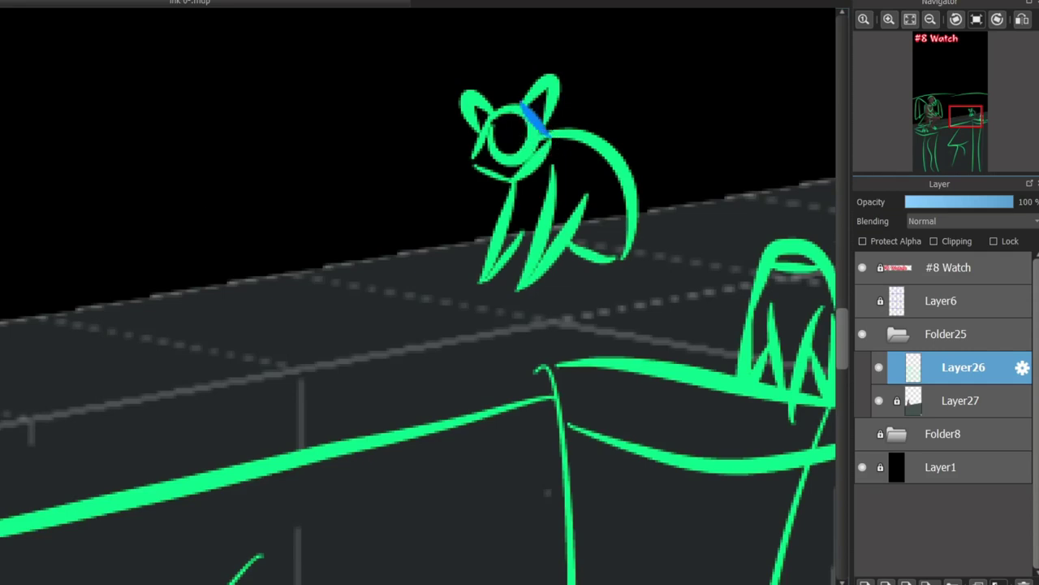
- Sketch a blue shooting star with a long tail and several diagonal streaks in the sky below the title
scroll(626, 114, "down", 5)
scroll(240, 167, "up", 3)
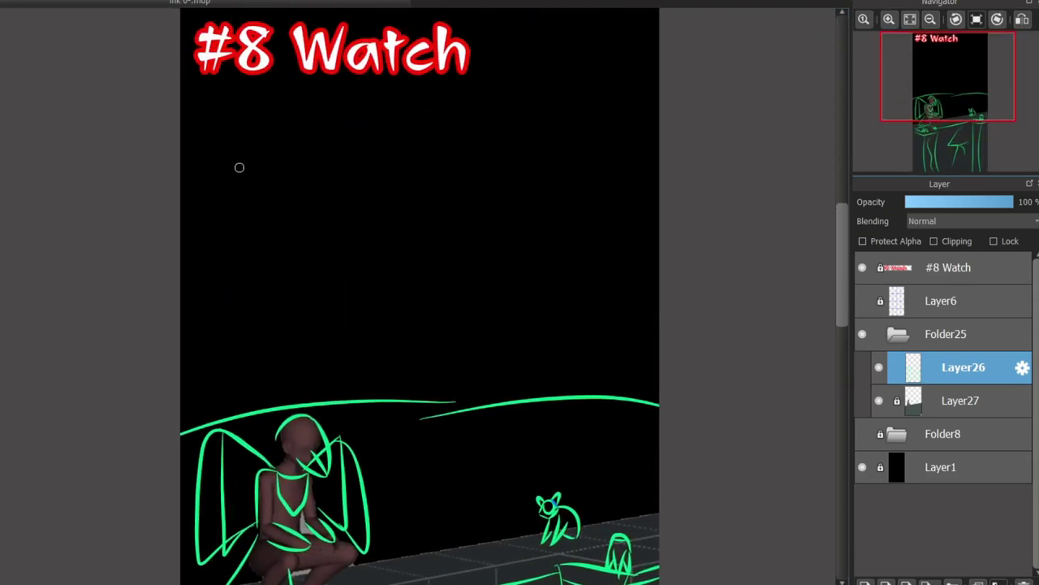
left_click_drag(504, 90, 333, 206)
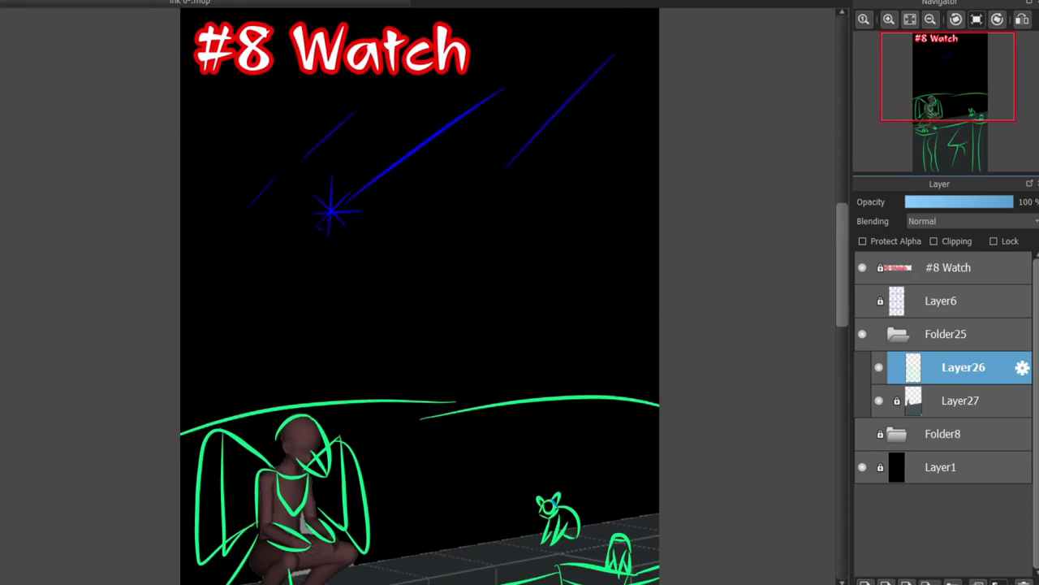
- Add blue curved arcs on both sides of the small domed figure on the far pillar
scroll(535, 300, "down", 5)
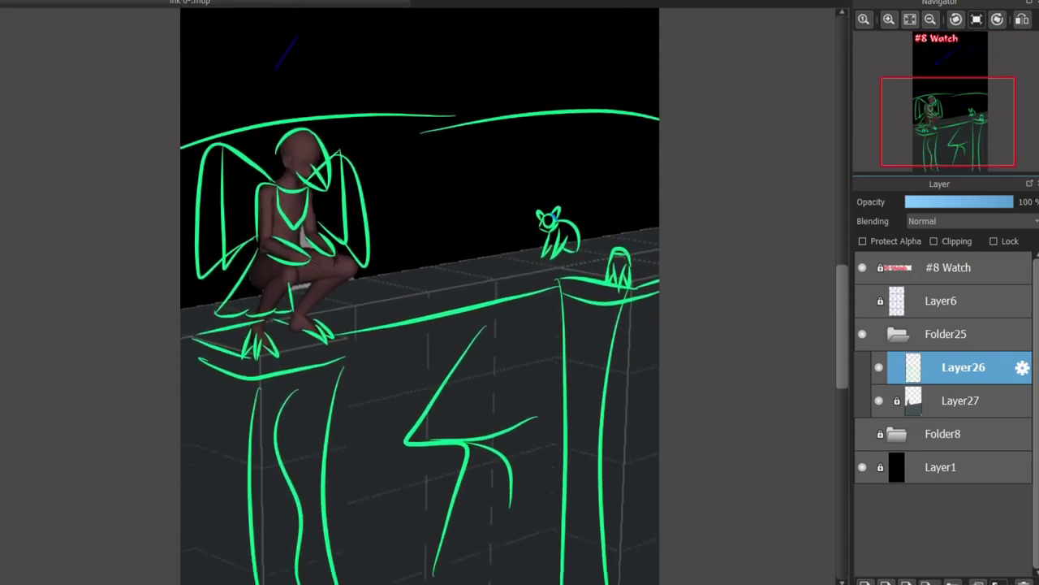
scroll(621, 238, "up", 3)
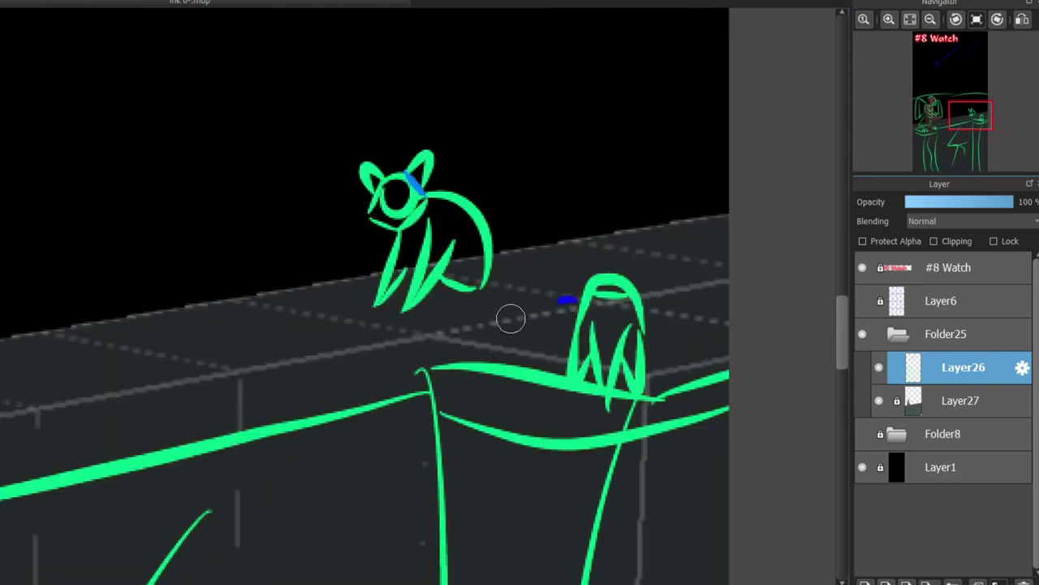
mouse_move(511, 319)
left_mouse_down()
mouse_move(550, 341)
mouse_move(671, 342)
mouse_move(756, 325)
mouse_move(826, 333)
mouse_move(668, 186)
mouse_move(522, 320)
left_mouse_up()
scroll(698, 318, "down", 3)
scroll(826, 333, "up", 4)
scroll(633, 336, "down", 2)
scroll(633, 337, "up", 2)
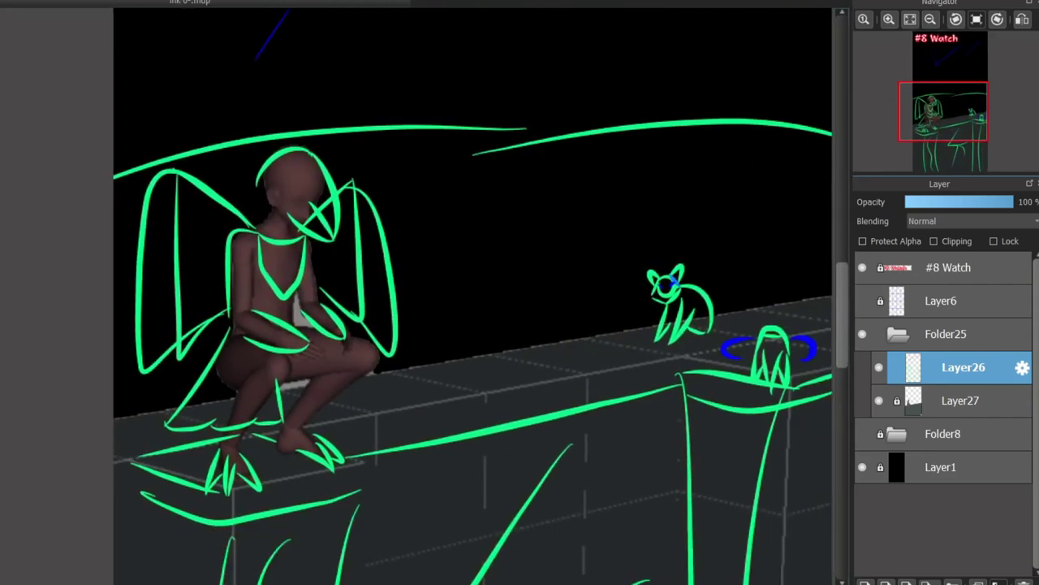
scroll(130, 180, "up", 3)
scroll(108, 316, "down", 5)
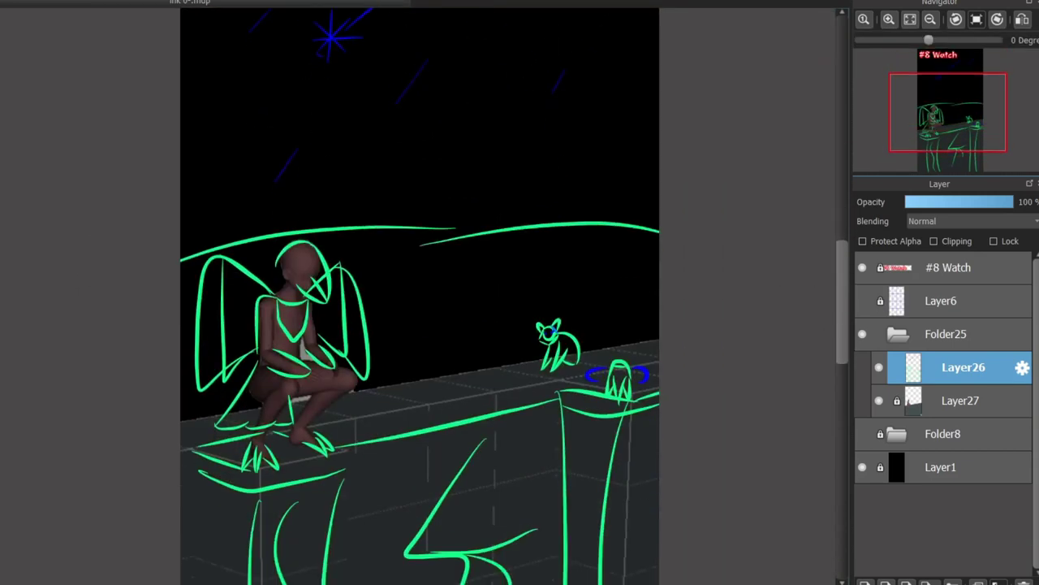
- Sketch a blue pointed banner with an intertwined strand pattern hanging from the wall, plus blue lines along the wall's upper edge
left_click_drag(587, 402, 582, 239)
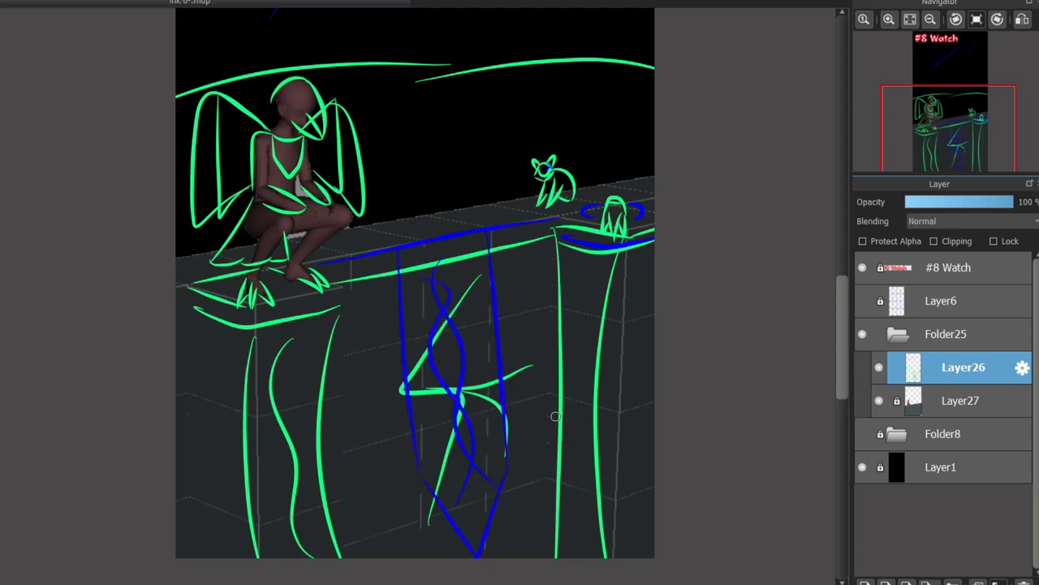
scroll(785, 337, "down", 2)
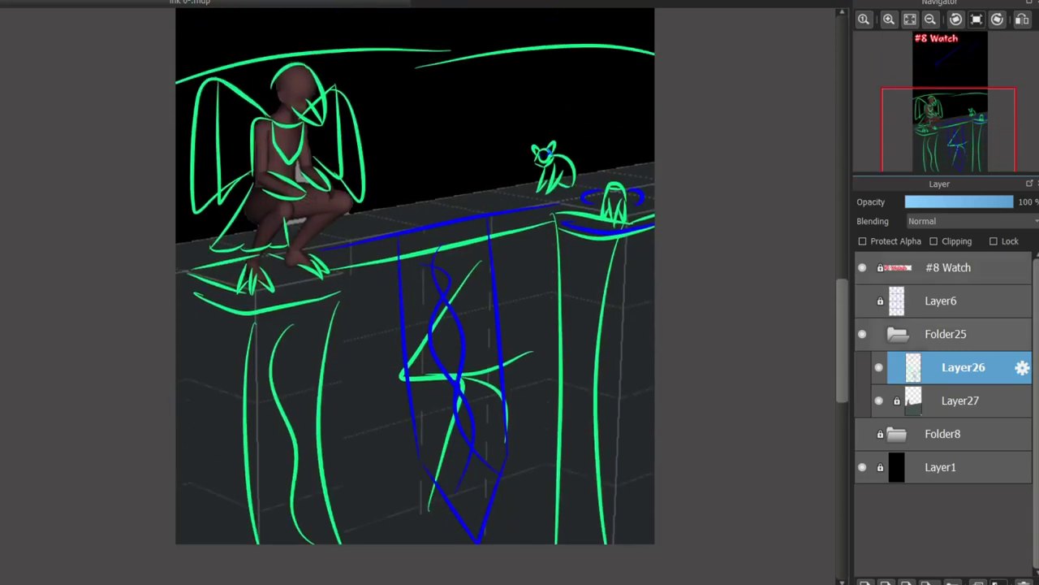
- Dim and lock the sketch layer and add a new layer above it for the line work
key("ctrl+shift+n")
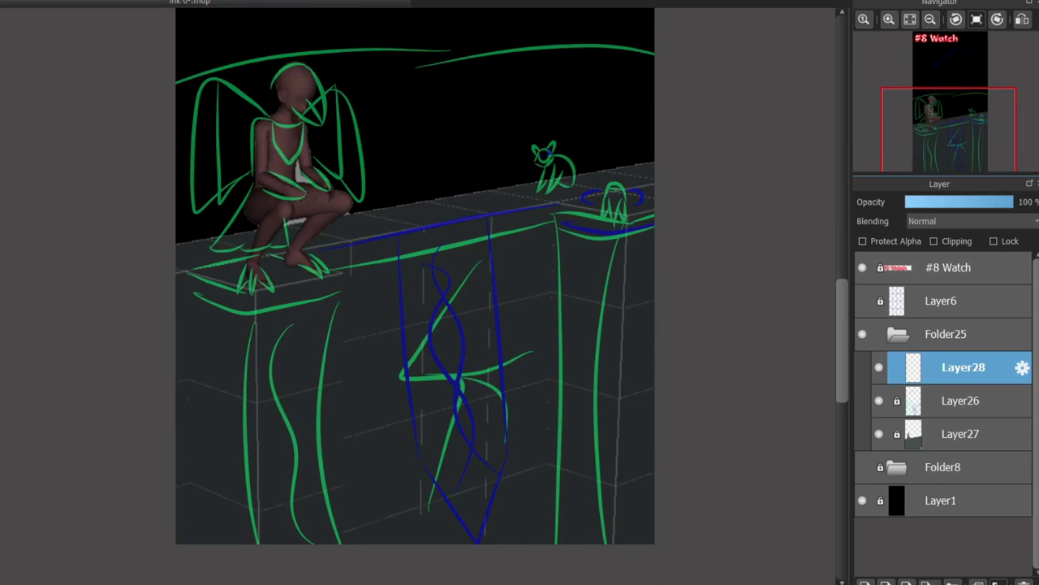
scroll(310, 245, "up", 2)
scroll(310, 245, "down", 3)
scroll(309, 244, "up", 1)
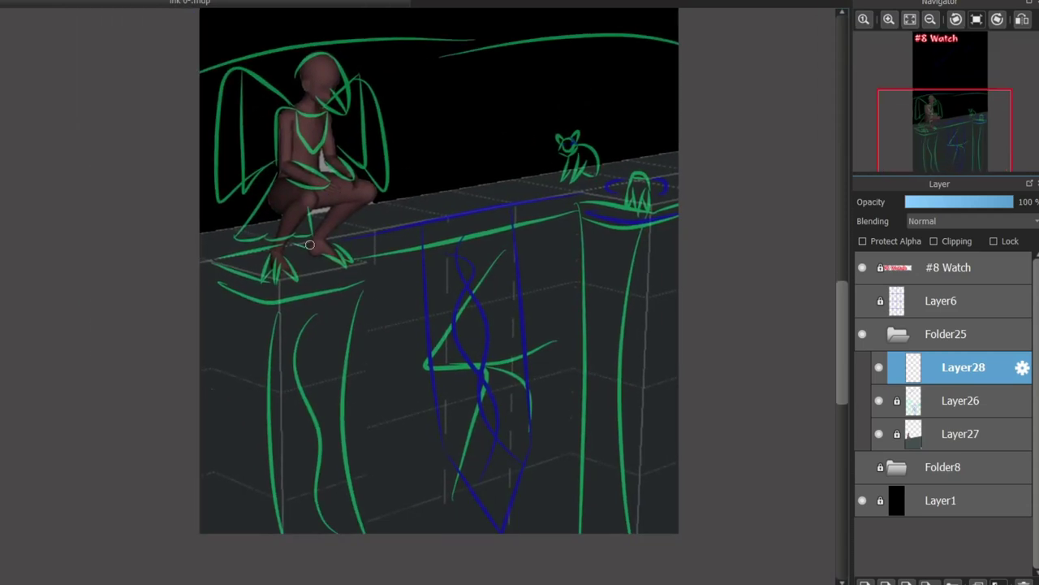
scroll(225, 275, "up", 3)
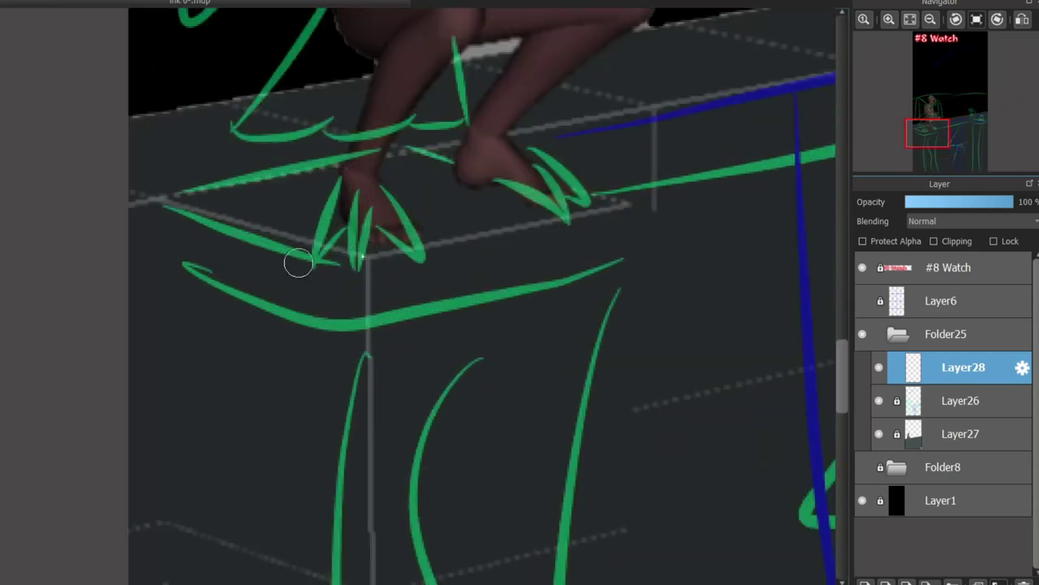
left_click_drag(171, 199, 364, 259)
key("ctrl+z")
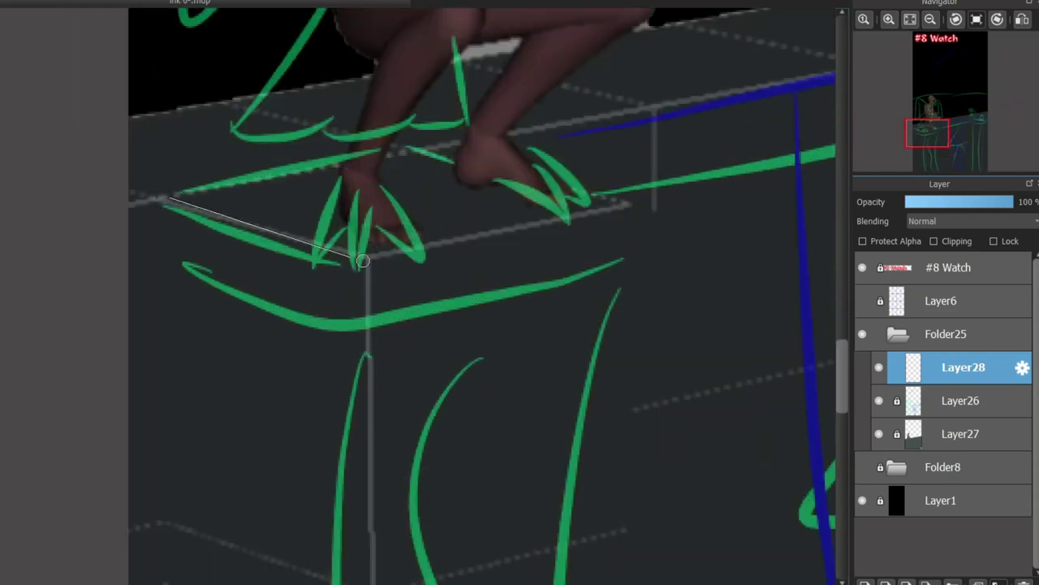
left_click(363, 260, "shift")
left_click(632, 207, "shift")
left_click(422, 146, "shift")
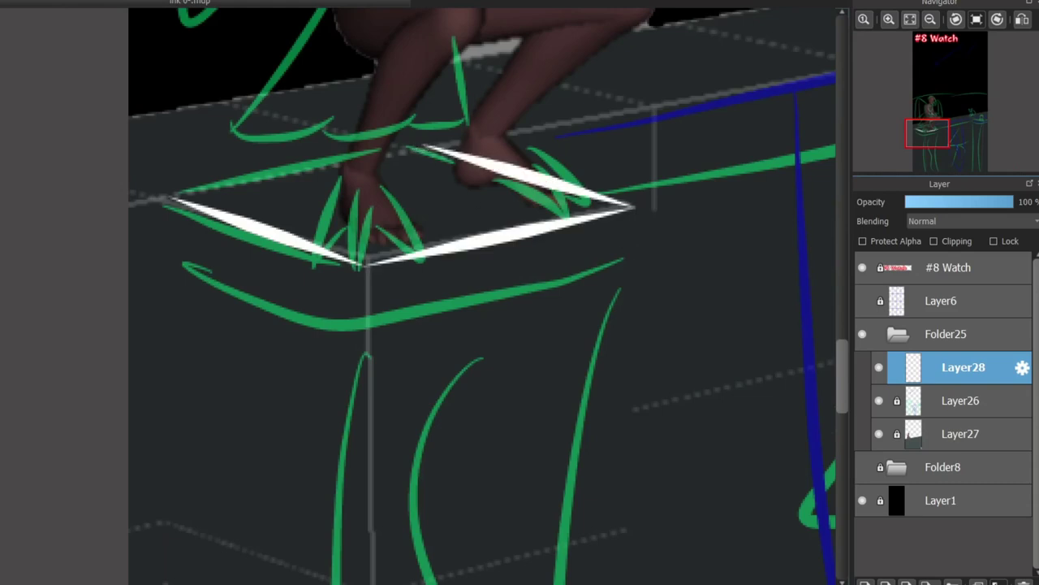
key("ctrl+z")
key("ctrl+z")
key("ctrl+z")
left_click(358, 258, "shift")
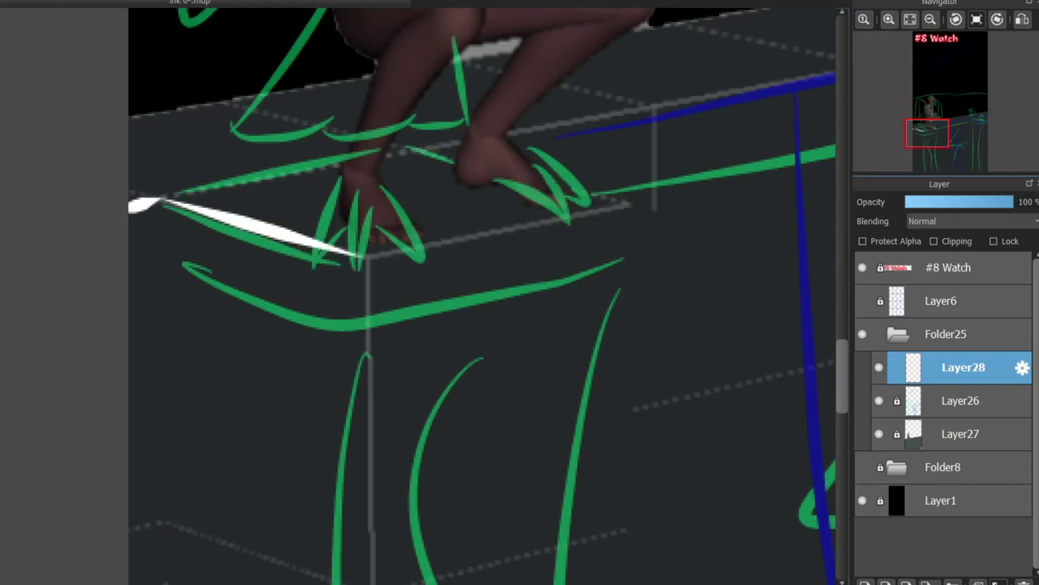
key("ctrl+z")
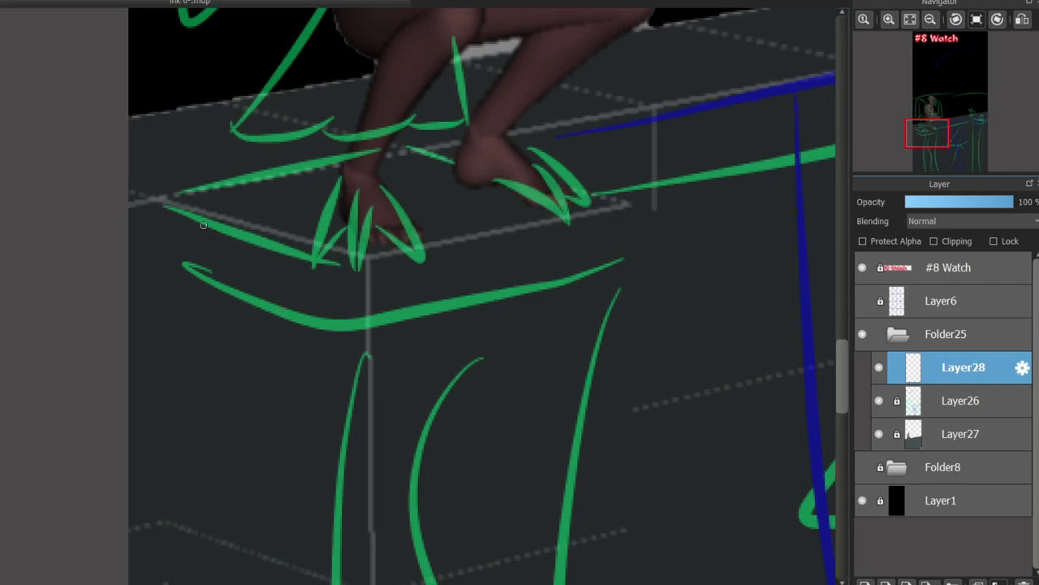
- Ink the wall's top edges and both pillar tops with straight white lines of even width
mouse_move(127, 203)
left_mouse_down()
mouse_move(359, 255)
mouse_move(568, 187)
left_mouse_up()
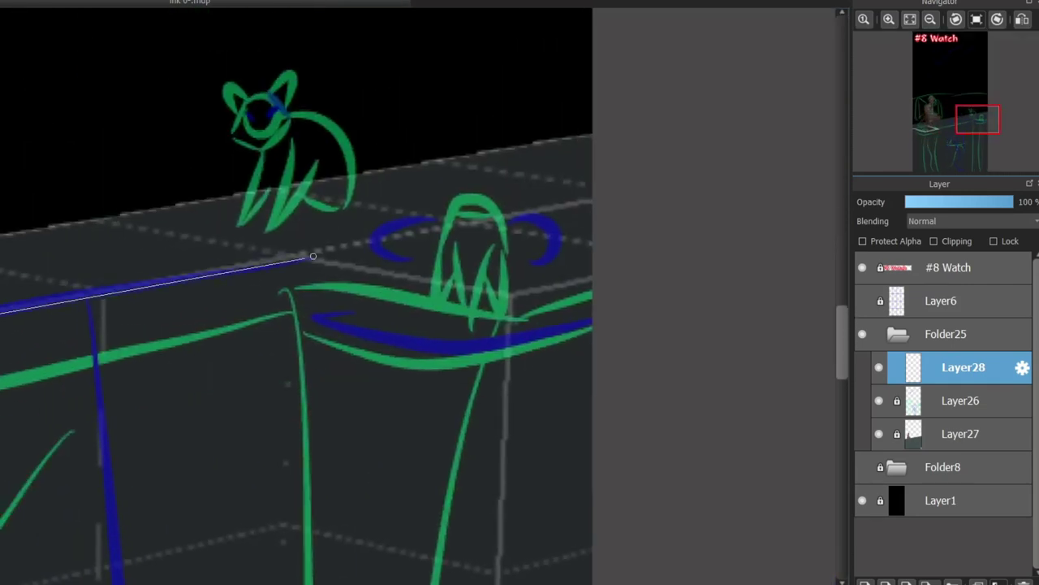
mouse_move(8, 307)
left_mouse_down()
mouse_move(267, 260)
mouse_move(603, 271)
mouse_move(618, 250)
mouse_move(488, 221)
mouse_move(605, 203)
left_mouse_up()
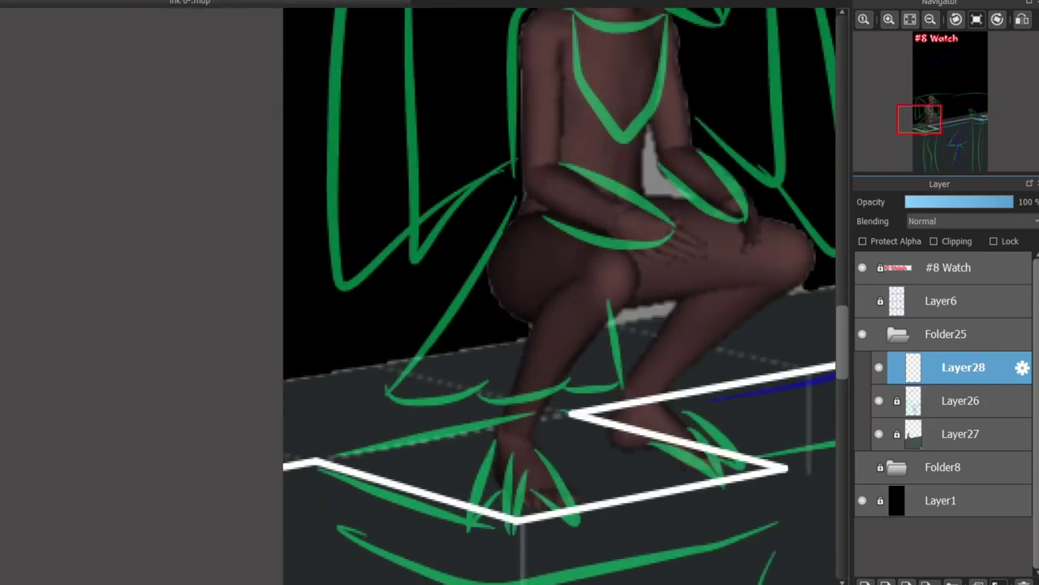
left_click_drag(279, 371, 836, 278)
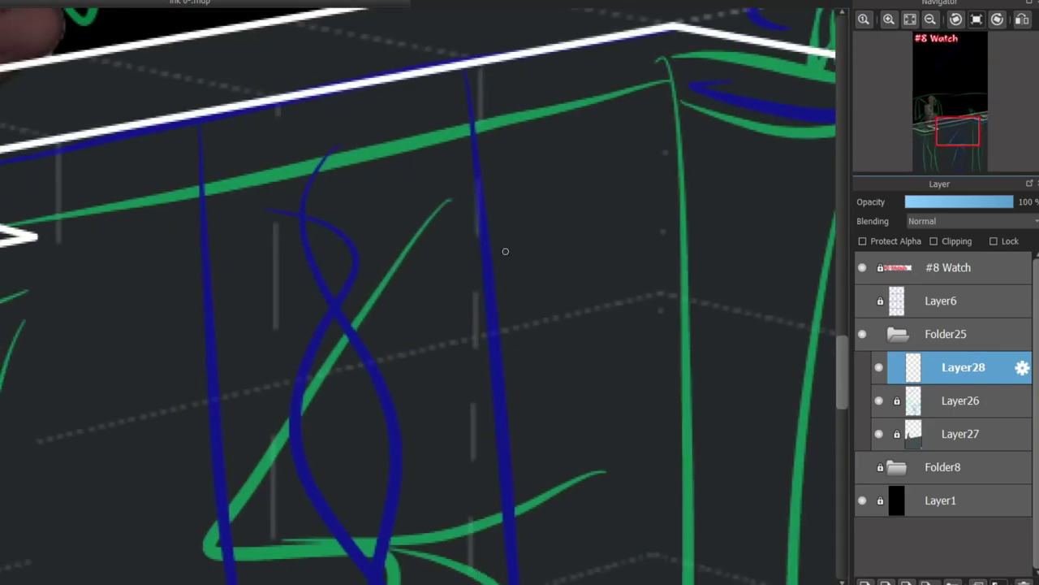
- Ink straight vertical white lines down from the outer corner of the near pillar and the wall-side corner of the far pillar
scroll(505, 251, "down", 2)
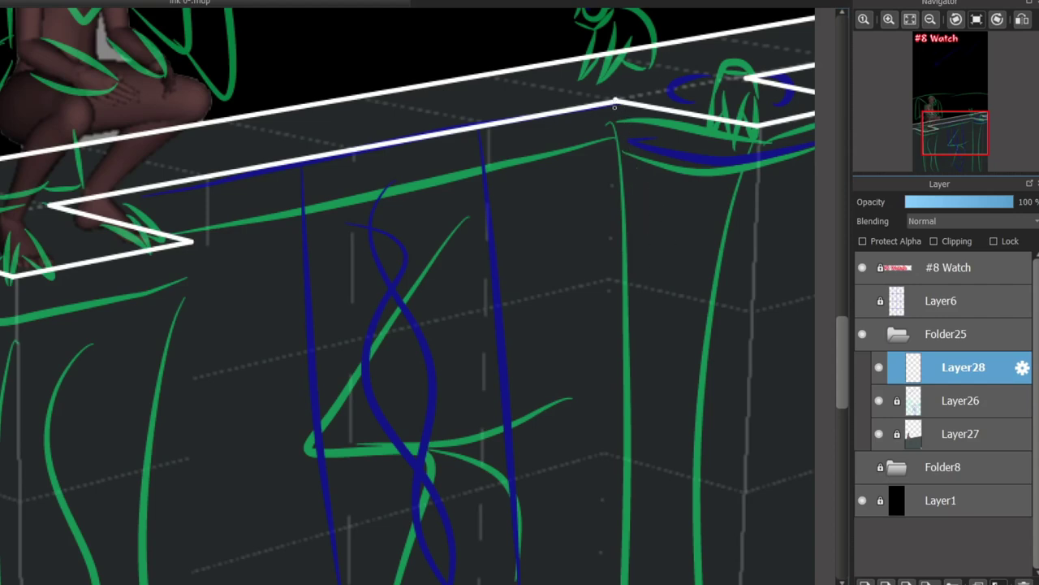
scroll(807, 412, "down", 5)
scroll(626, 492, "up", 4)
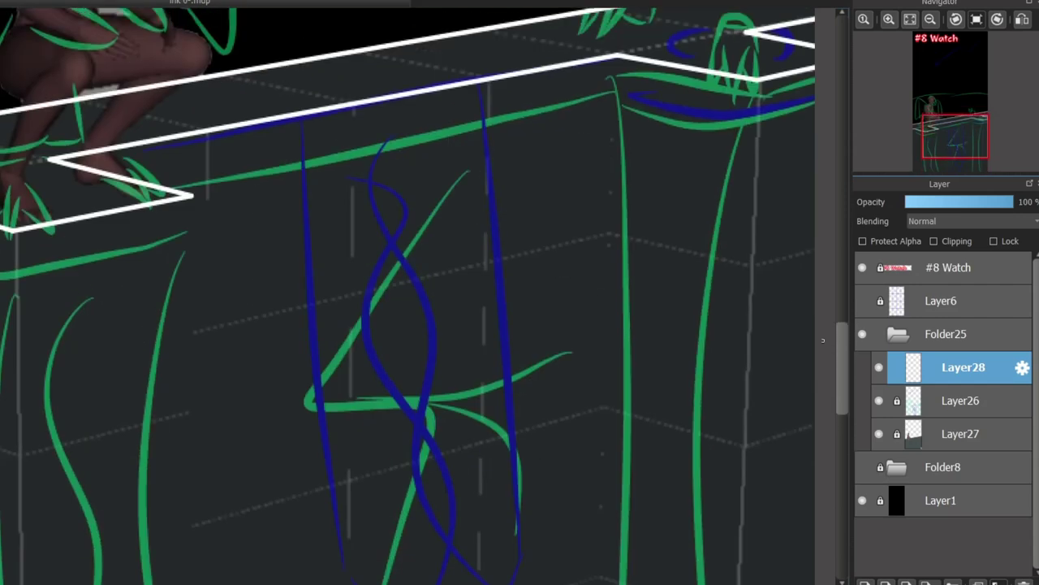
left_click_drag(618, 58, 619, 581)
scroll(422, 292, "left", 3)
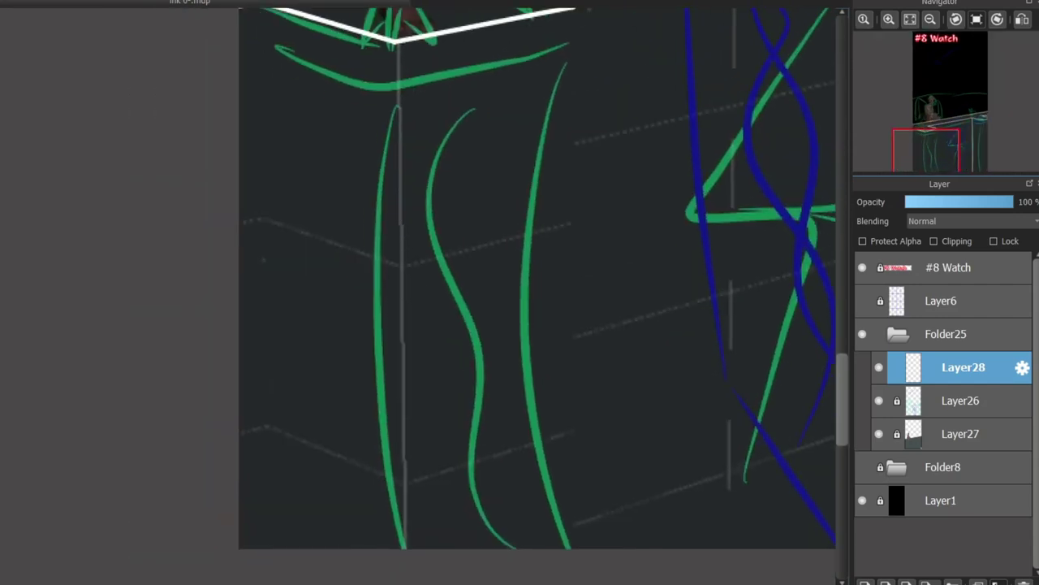
scroll(422, 292, "up", 3)
scroll(423, 292, "down", 4)
left_click_drag(300, 85, 307, 482)
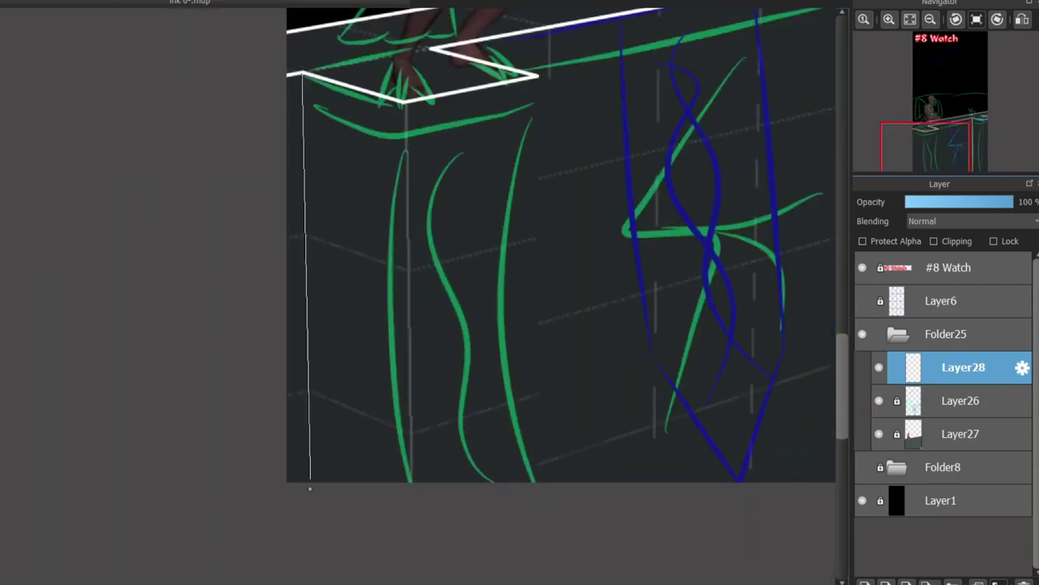
scroll(309, 479, "right", 4)
scroll(309, 479, "up", 1)
scroll(401, 273, "up", 1)
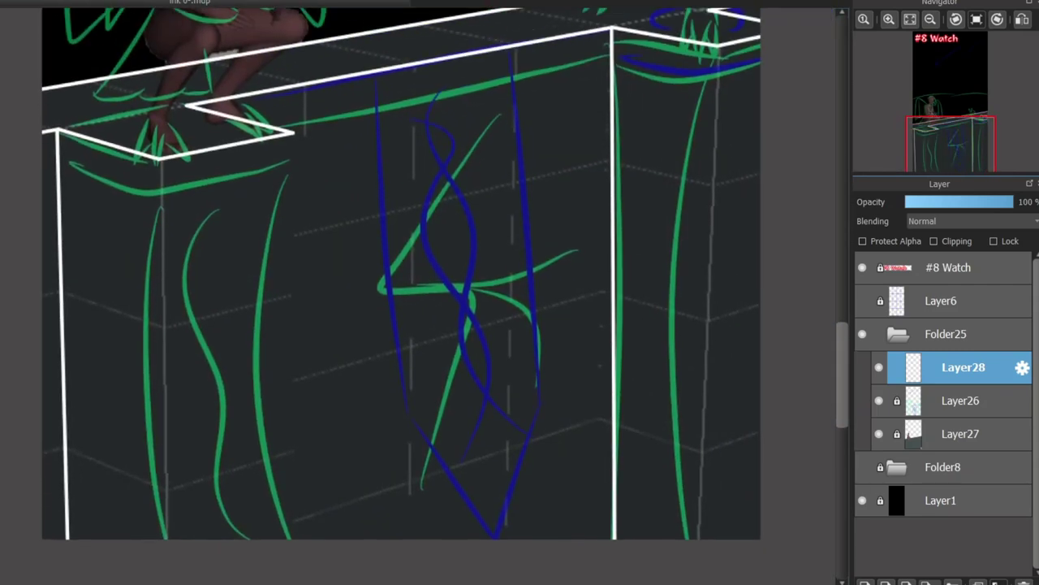
- Ink the near pillar's cap thickness with short vertical corner lines and straight lower edges in white
scroll(45, 203, "up", 3)
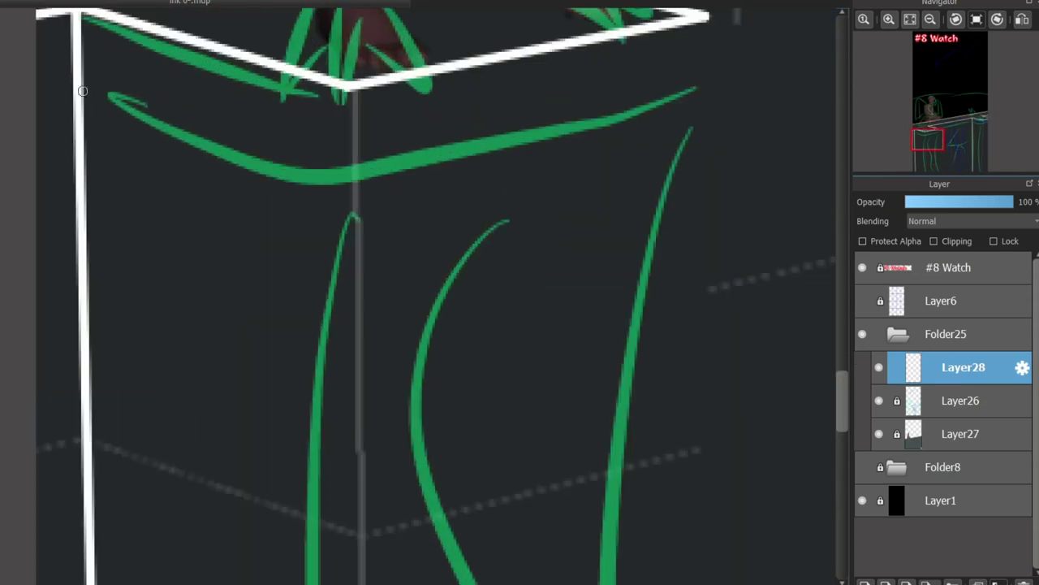
left_click(348, 184, "shift")
left_click(82, 98, "shift")
left_click(348, 183)
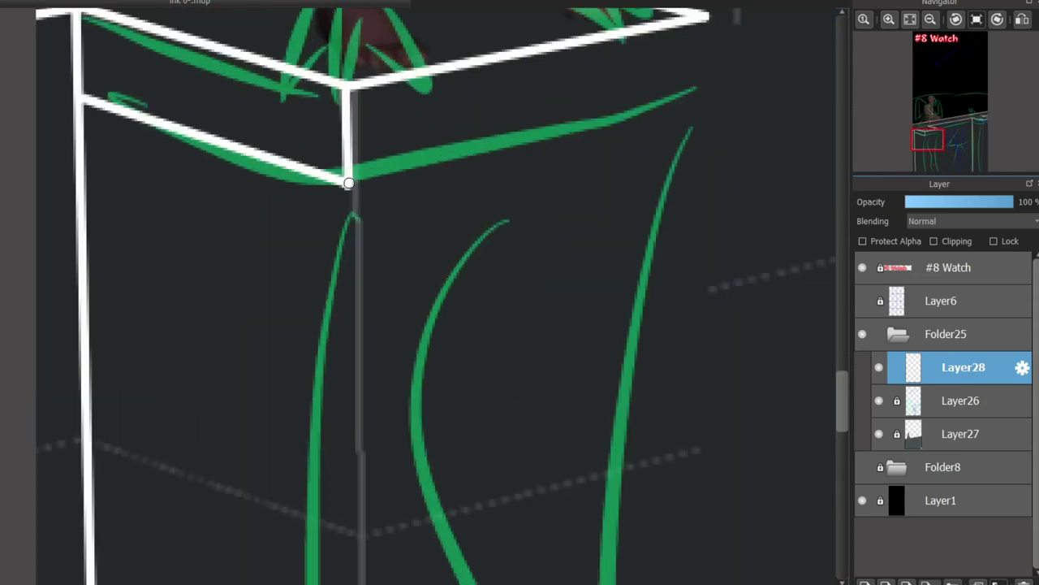
left_click(707, 103, "shift")
left_click(706, 16, "shift")
- Ink the far pillar's cap thickness with a vertical corner line and straight lower edges in white
scroll(674, 92, "down", 2)
scroll(551, 180, "up", 3)
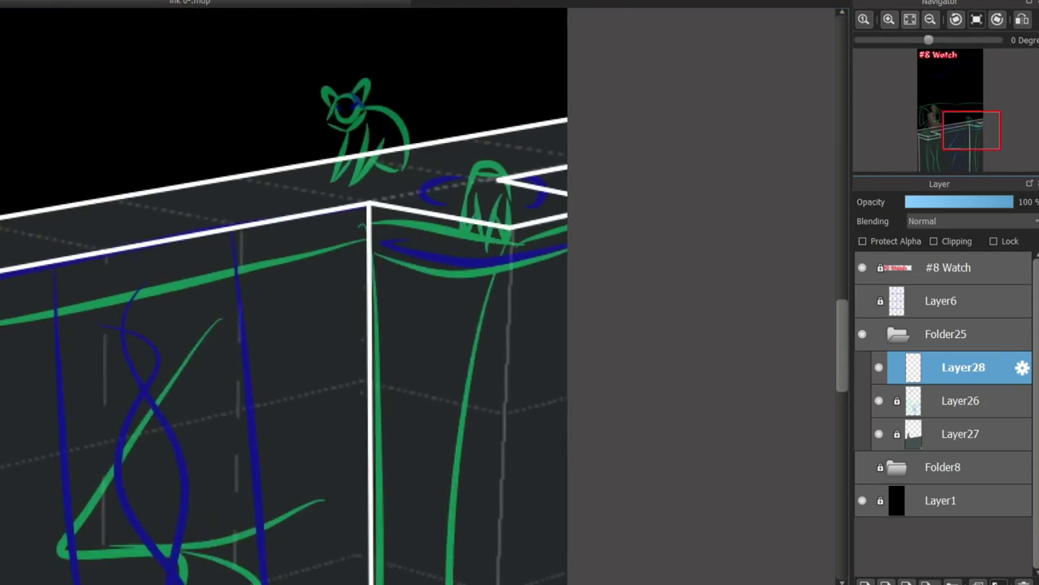
left_click(551, 180)
left_click(552, 277, "shift")
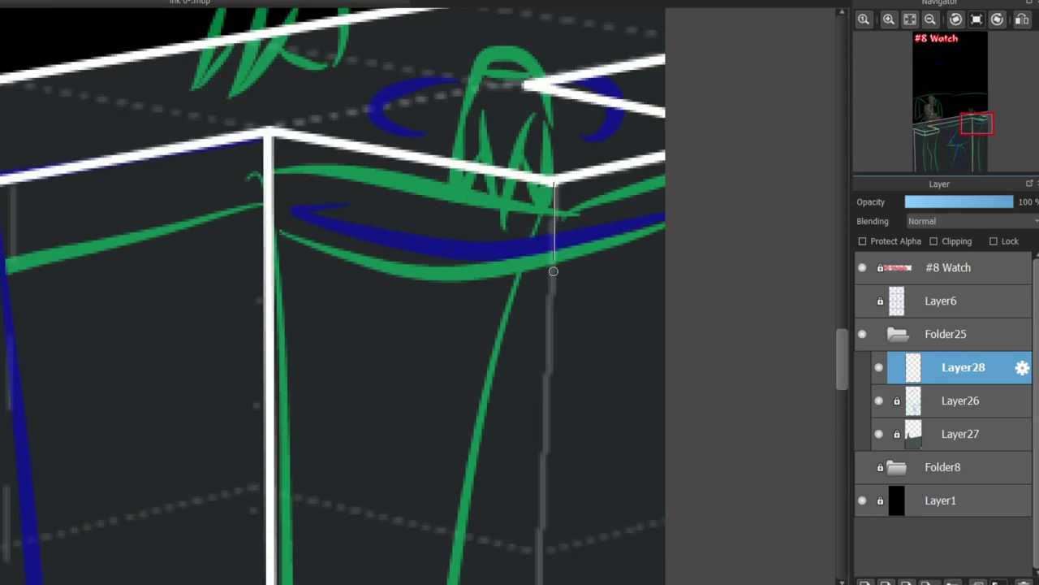
left_click(272, 226, "shift")
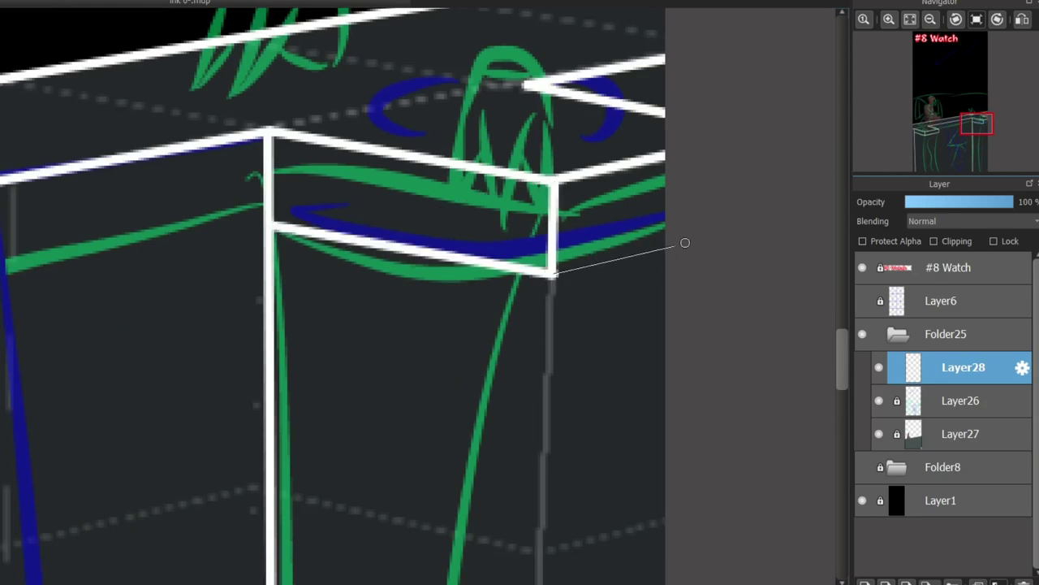
scroll(495, 251, "down", 2)
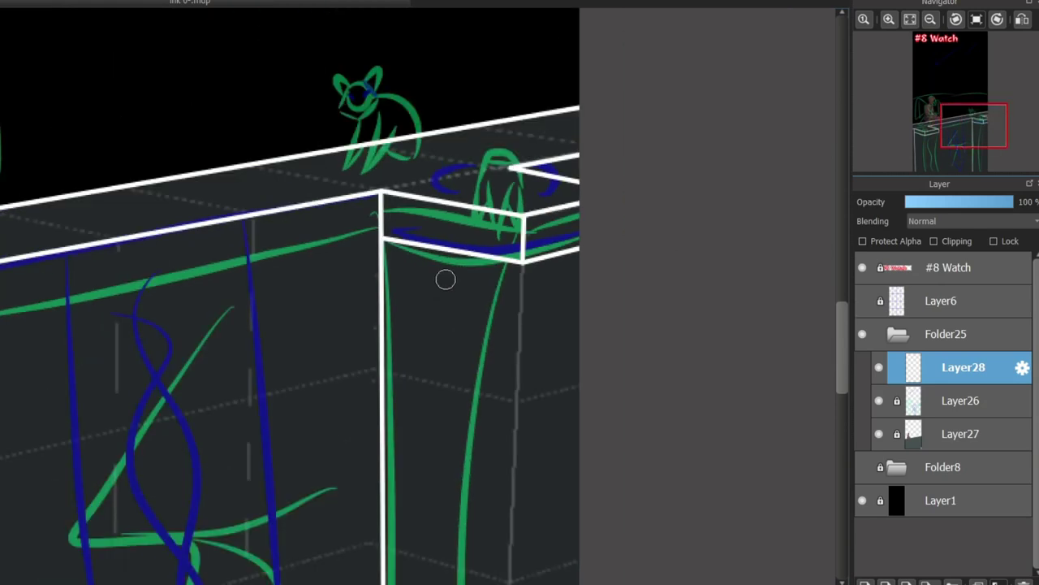
- Ink the inward-curving sides of both pillars in white from the caps to the canvas's lower edge
scroll(449, 377, "down", 3)
scroll(337, 422, "up", 3)
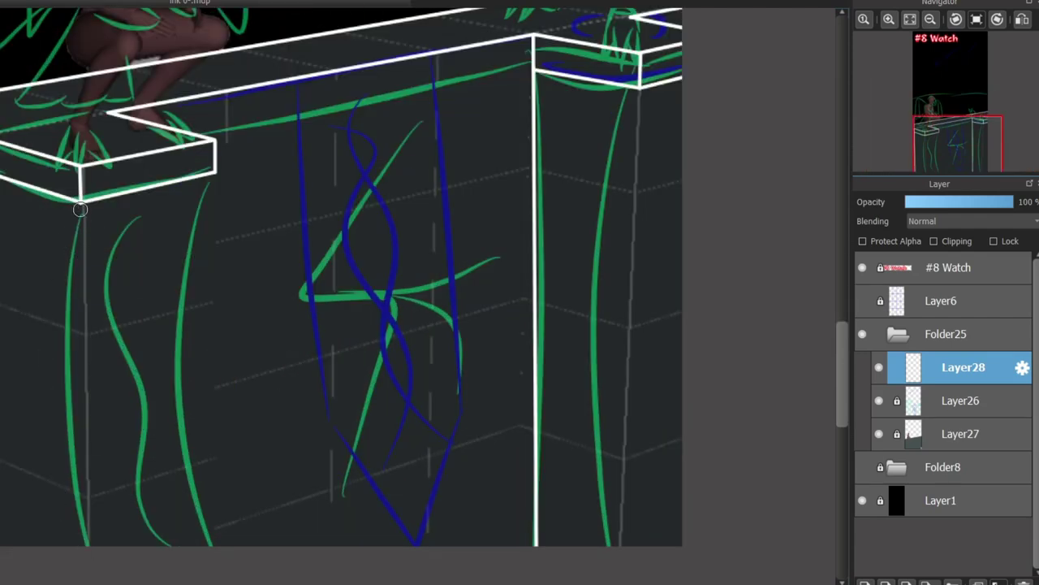
mouse_move(80, 209)
left_mouse_down()
mouse_move(60, 298)
mouse_move(85, 544)
left_mouse_up()
left_click_drag(213, 173, 219, 544)
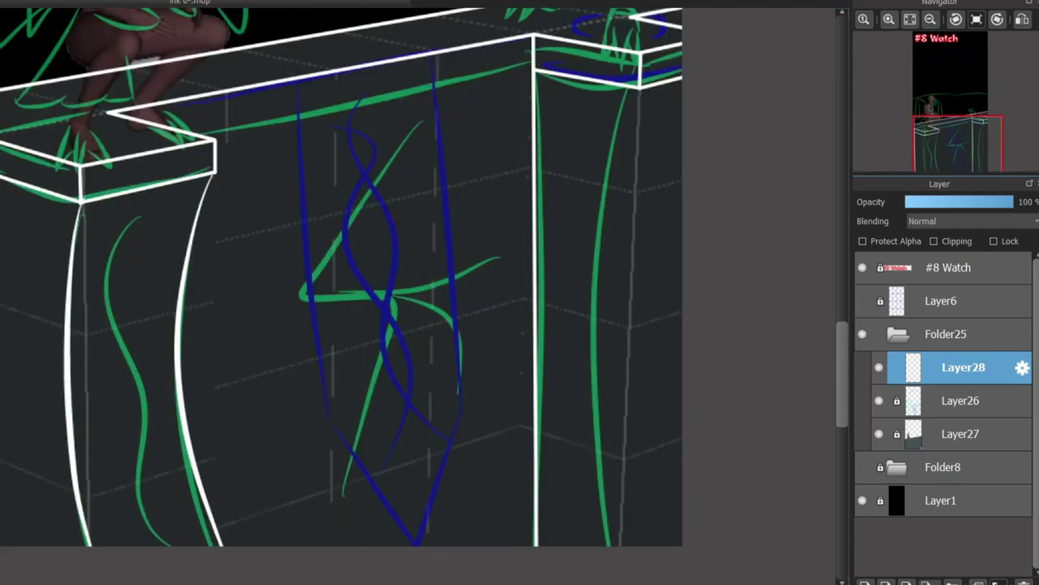
mouse_move(642, 91)
left_mouse_down()
mouse_move(596, 431)
mouse_move(668, 576)
left_mouse_up()
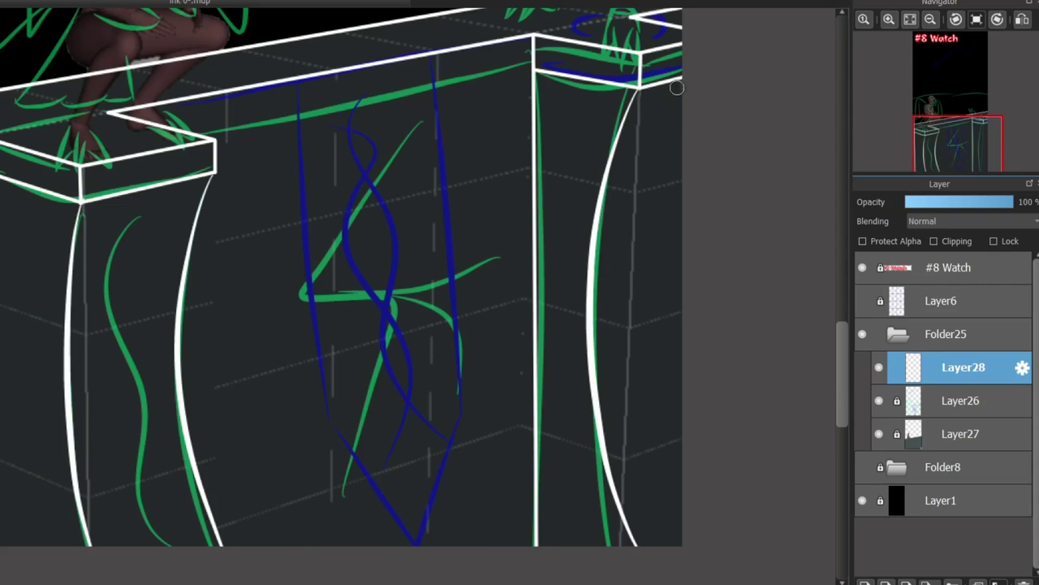
mouse_move(680, 138)
left_mouse_down()
mouse_move(656, 317)
mouse_move(680, 410)
left_mouse_up()
- Ink two overlapping curved hill lines in white across the background behind the winged figure
scroll(831, 395, "up", 3)
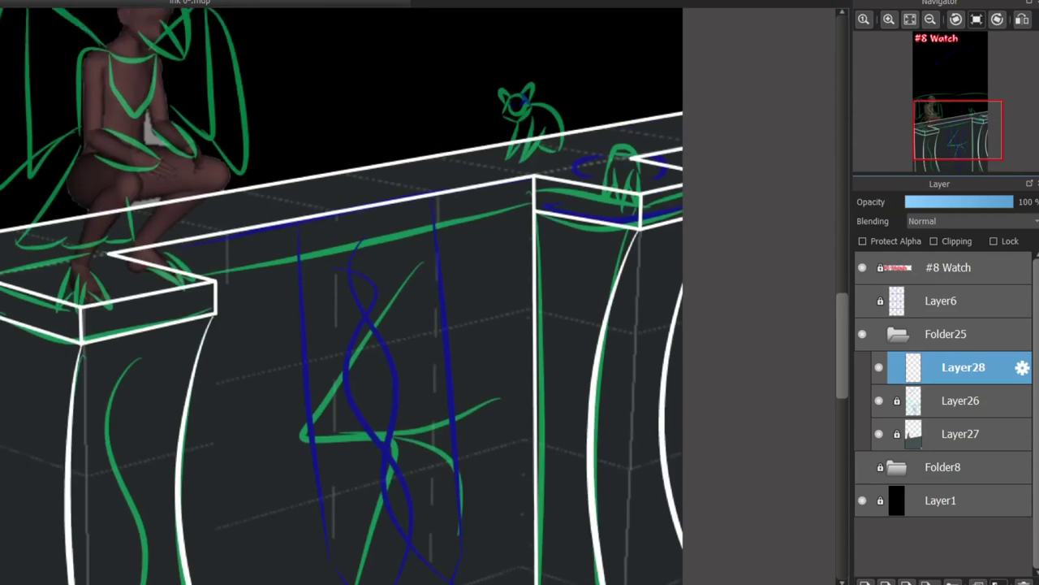
scroll(798, 349, "up", 3)
scroll(699, 305, "down", 3)
scroll(186, 254, "up", 3)
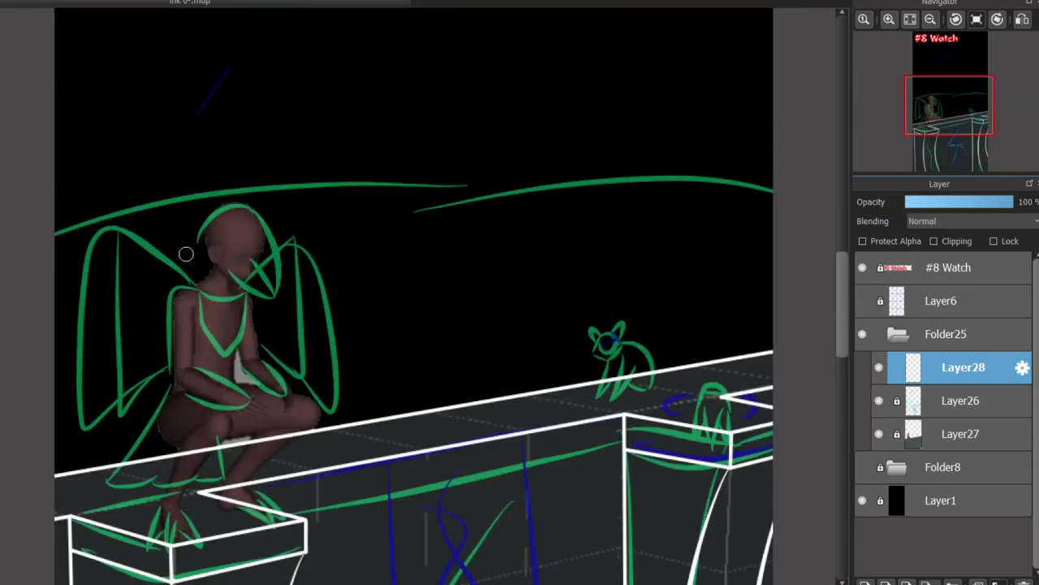
left_click_drag(24, 241, 411, 158)
key("ctrl+z")
mouse_move(373, 244)
left_mouse_down()
mouse_move(714, 190)
mouse_move(773, 191)
left_mouse_up()
left_click_drag(54, 230, 441, 182)
key("ctrl+z")
left_click_drag(77, 243, 488, 201)
- Rename the line-work layer as structure, lock it at 54% opacity, and add a new layer above it
scroll(816, 309, "up", 2)
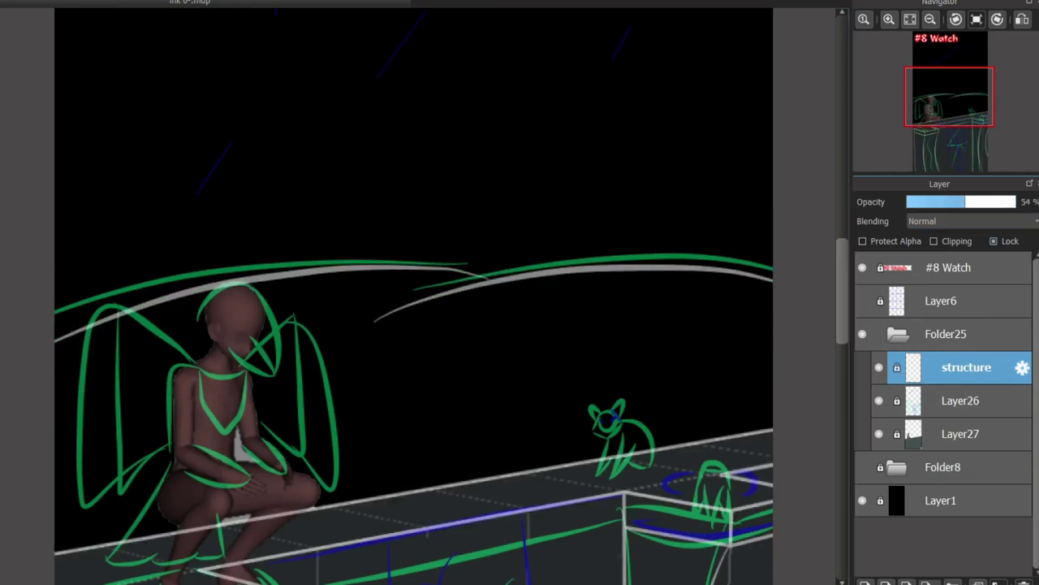
scroll(819, 305, "down", 4)
left_click(866, 582)
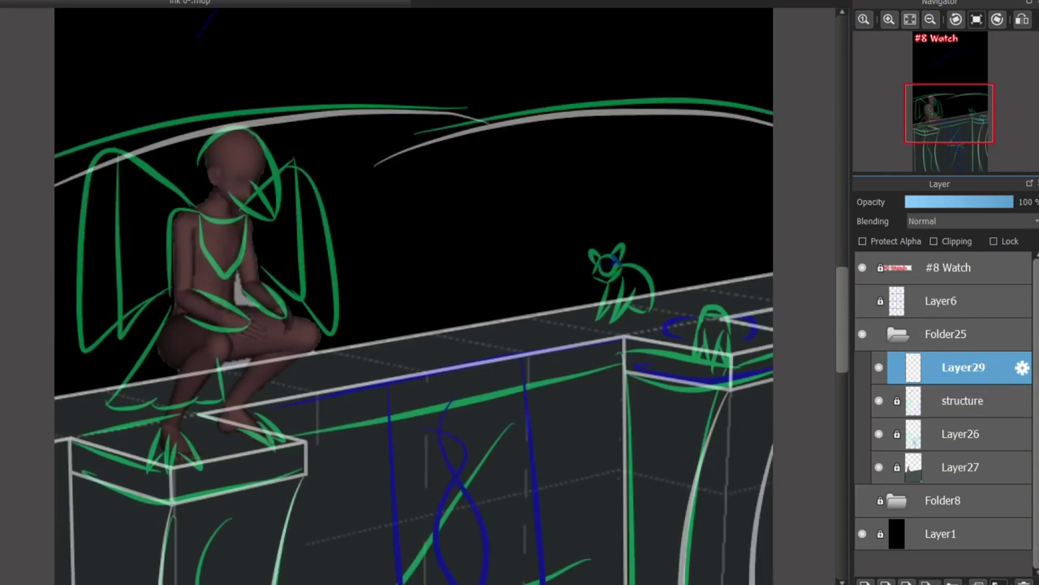
- Ink the pointed banner's outline in white hanging from the wall's upper edge, redrawing its far side until it fits
scroll(832, 248, "down", 7)
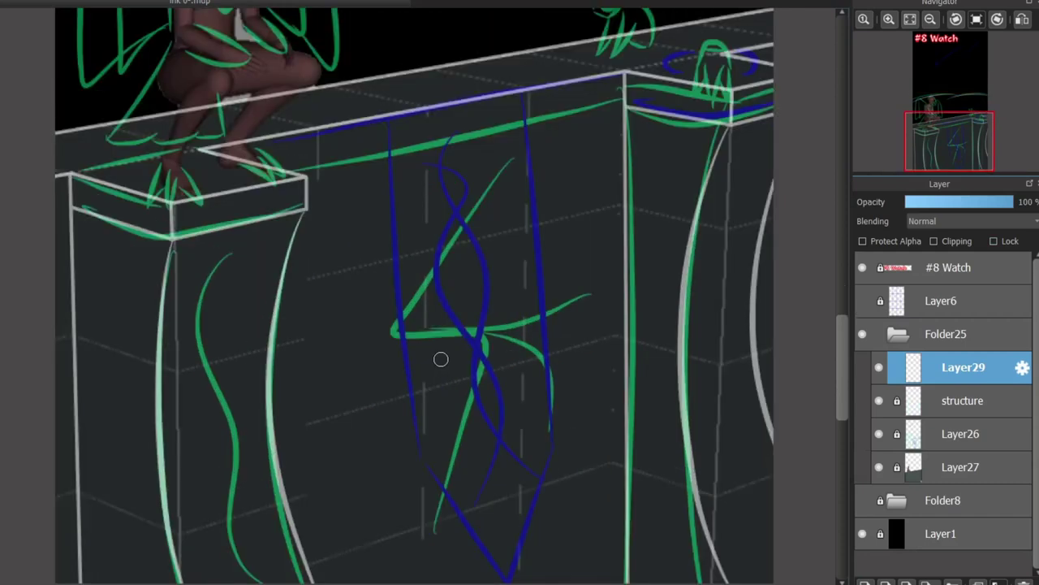
left_click_drag(374, 120, 487, 583)
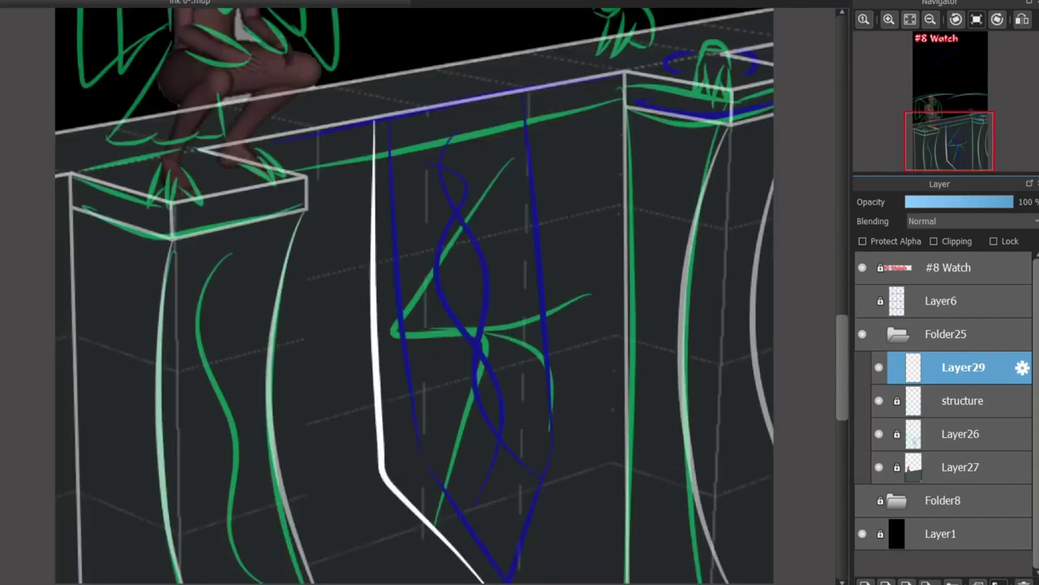
scroll(516, 70, "down", 1)
mouse_move(521, 45)
left_mouse_down()
mouse_move(557, 240)
mouse_move(544, 170)
mouse_move(527, 504)
left_mouse_up()
key("ctrl+z")
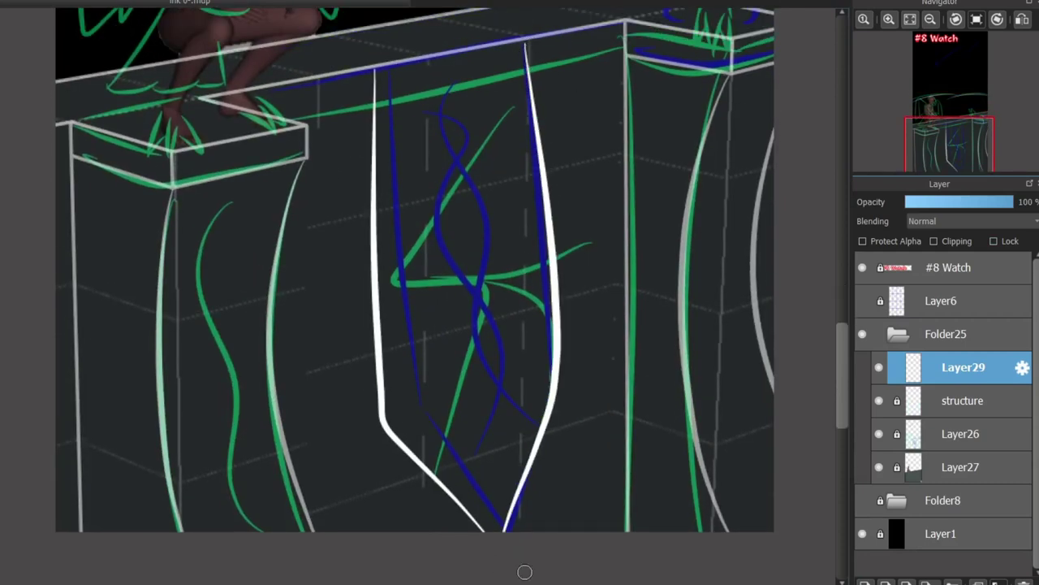
key("ctrl+z")
left_click_drag(520, 44, 526, 504)
key("ctrl+z")
mouse_move(529, 41)
left_mouse_down()
mouse_move(557, 376)
mouse_move(505, 532)
left_mouse_up()
- Ink the small domed figure on the far pillar in white, with its hood band and jagged lower folds
scroll(731, 367, "down", 3)
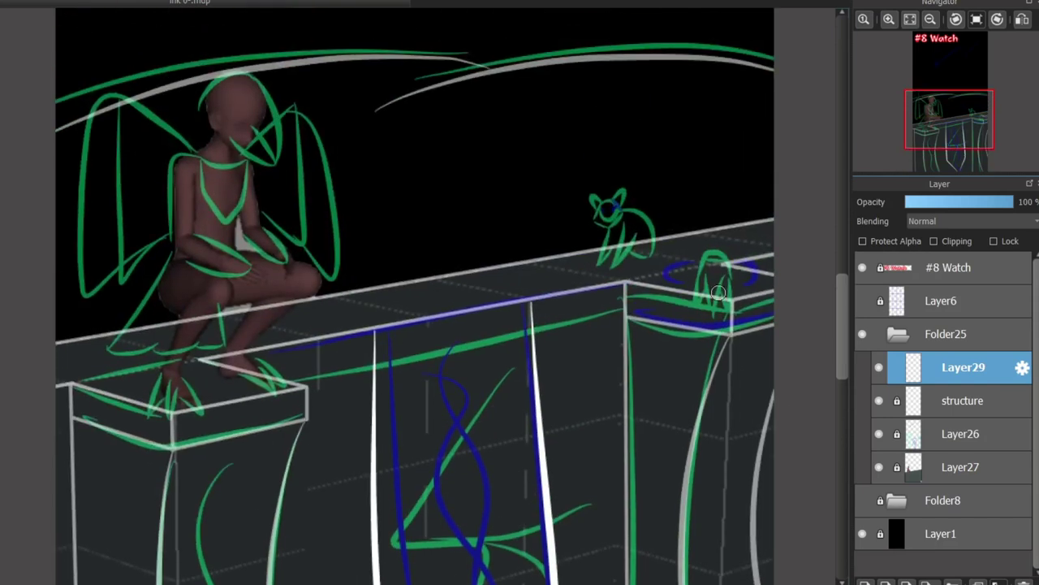
scroll(464, 568, "up", 5)
mouse_move(404, 227)
left_mouse_down()
mouse_move(476, 251)
mouse_move(488, 218)
mouse_move(482, 228)
left_mouse_up()
key("ctrl+z")
key("ctrl+z")
key("ctrl+z")
mouse_move(406, 209)
left_mouse_down()
mouse_move(488, 213)
mouse_move(529, 249)
left_mouse_up()
key("ctrl+z")
mouse_move(488, 213)
left_mouse_down()
mouse_move(545, 225)
mouse_move(536, 229)
left_mouse_up()
key("ctrl+z")
key("ctrl+z")
mouse_move(383, 376)
left_mouse_down()
mouse_move(406, 309)
mouse_move(390, 155)
mouse_move(487, 162)
mouse_move(536, 243)
mouse_move(520, 364)
mouse_move(496, 218)
mouse_move(385, 174)
mouse_move(487, 211)
mouse_move(515, 238)
mouse_move(515, 260)
left_mouse_up()
key("ctrl+z")
key("ctrl+z")
key("ctrl+z")
key("ctrl+z")
key("ctrl+z")
- Ink a rounded white wing on each side of the small domed figure, leaving the wings without inner detail
left_click_drag(366, 167, 358, 280)
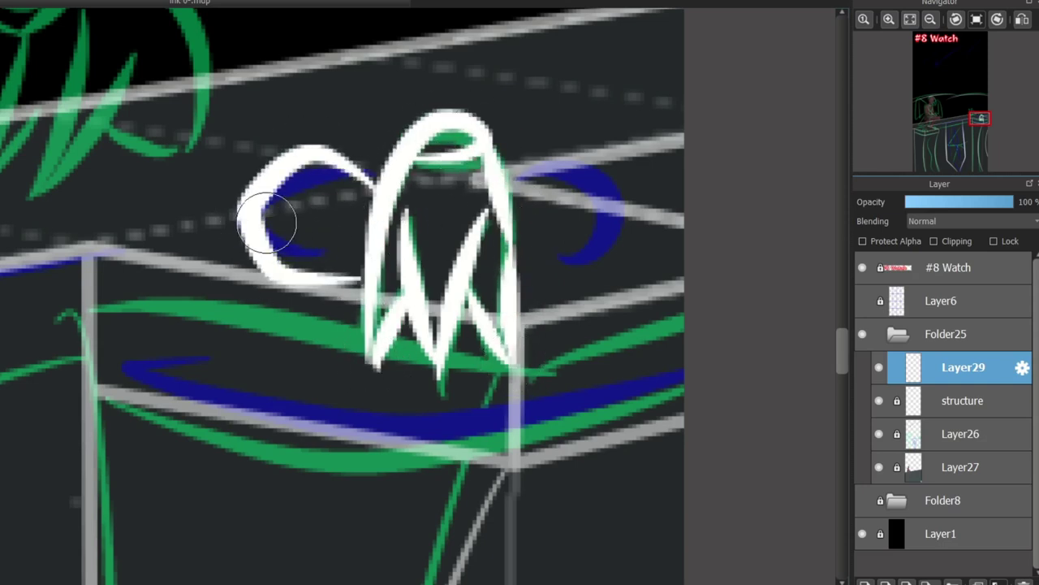
left_click_drag(276, 218, 308, 218)
left_click_drag(325, 167, 325, 232)
key("ctrl+z")
key("ctrl+z")
left_click_drag(297, 187, 308, 207)
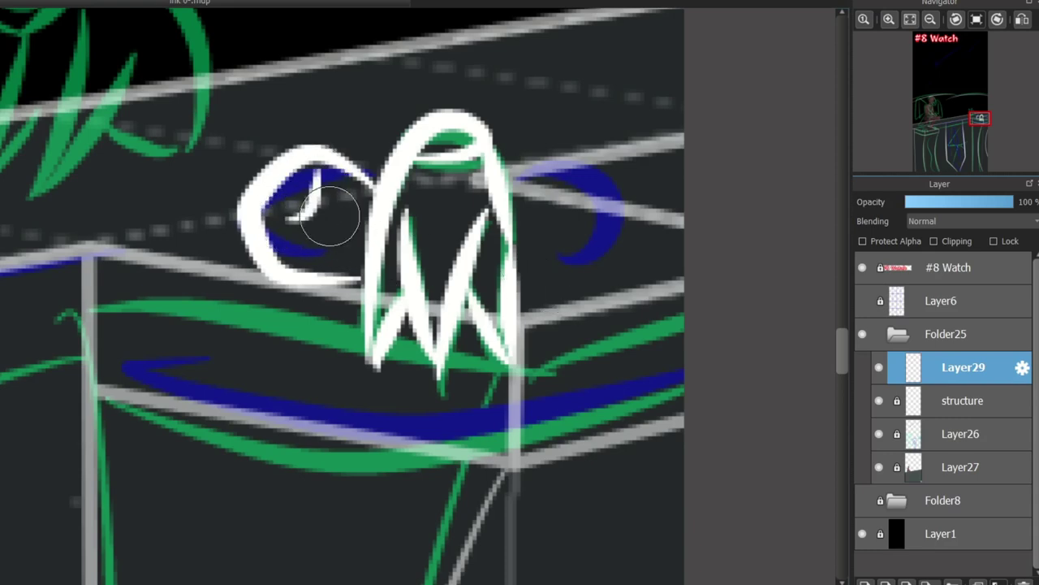
key("ctrl+z")
left_click_drag(512, 179, 552, 172)
- Ink the cat's head outline and two pointed ears in white over the sketch, redrawing the jaw curve until it fits
scroll(440, 311, "down", 4)
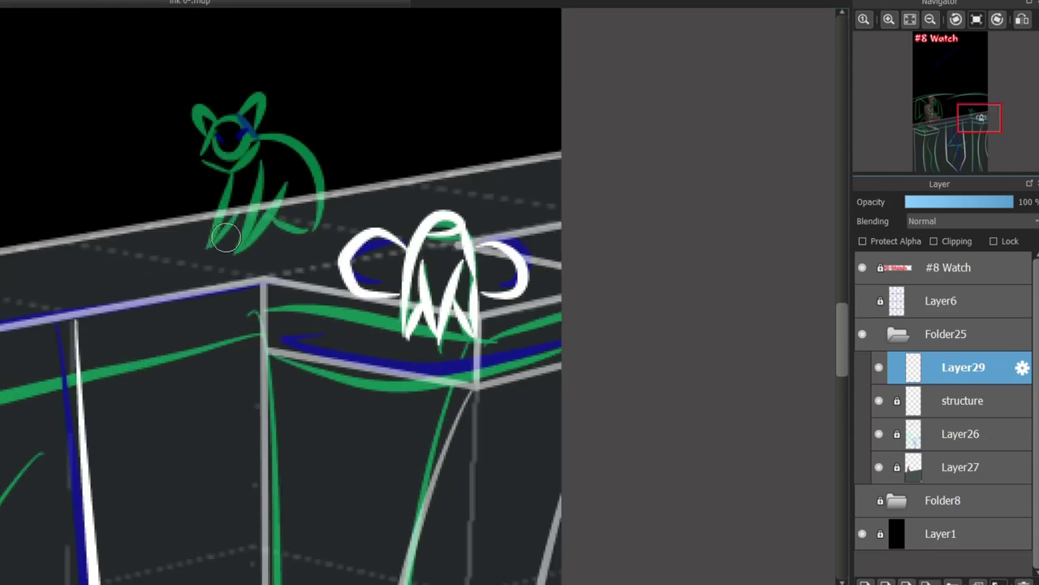
scroll(109, 192, "up", 2)
mouse_move(206, 82)
left_mouse_down()
mouse_move(299, 214)
mouse_move(463, 181)
left_mouse_up()
scroll(299, 214, "up", 3)
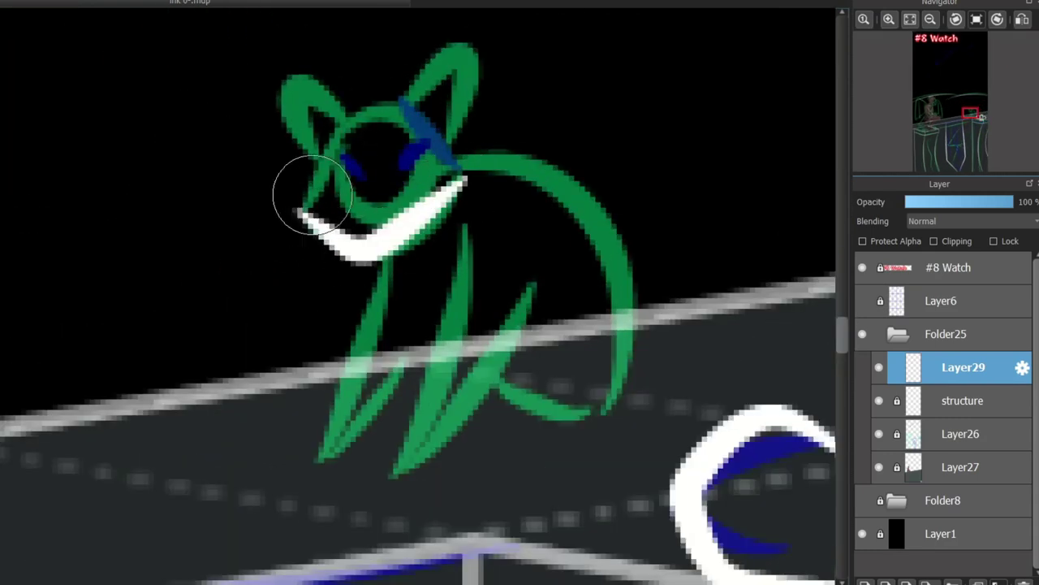
key("ctrl+z")
left_click_drag(394, 244, 463, 177)
key("ctrl+z")
left_click_drag(300, 210, 455, 182)
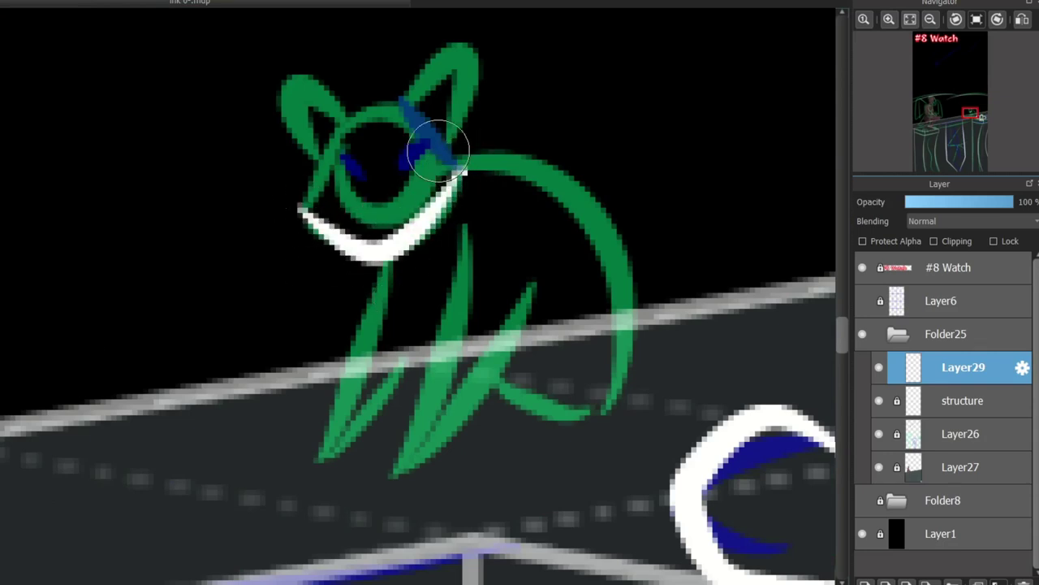
left_click_drag(436, 130, 304, 199)
left_click_drag(422, 101, 452, 130)
left_click_drag(288, 73, 341, 110)
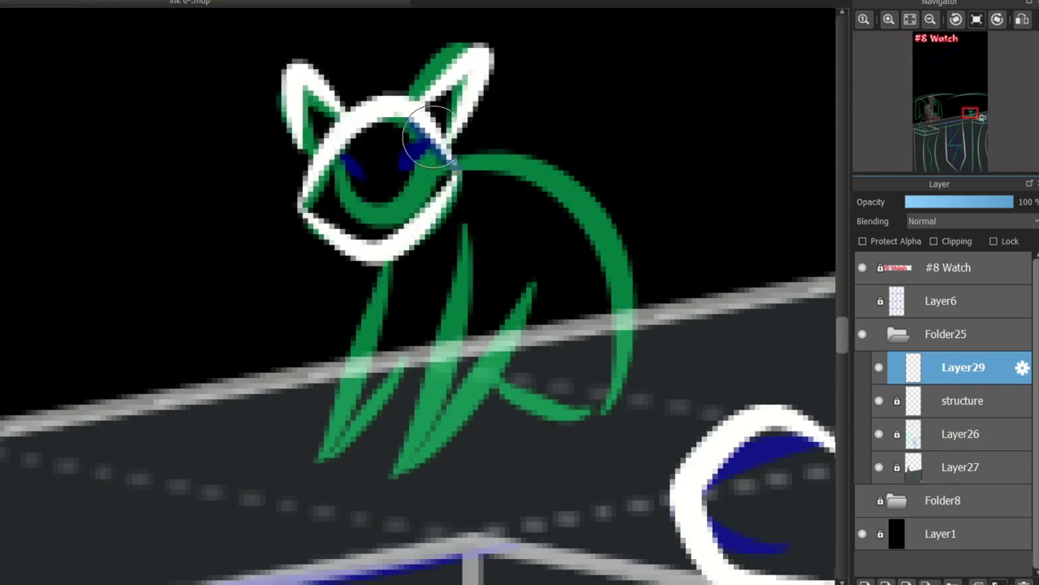
- Ink the cat's tapered front legs and rounded back in white, redrawing the back as one broad curve
left_click_drag(467, 231, 411, 446)
left_click_drag(536, 284, 443, 390)
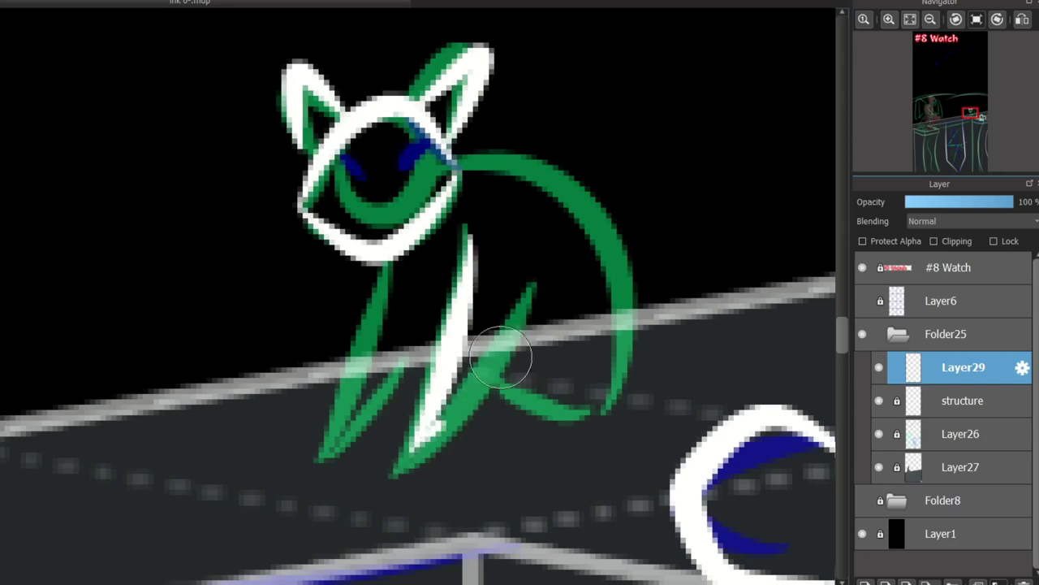
left_click_drag(381, 261, 324, 453)
mouse_move(324, 447)
left_mouse_down()
mouse_move(436, 375)
mouse_move(393, 412)
mouse_move(436, 339)
mouse_move(410, 284)
left_mouse_up()
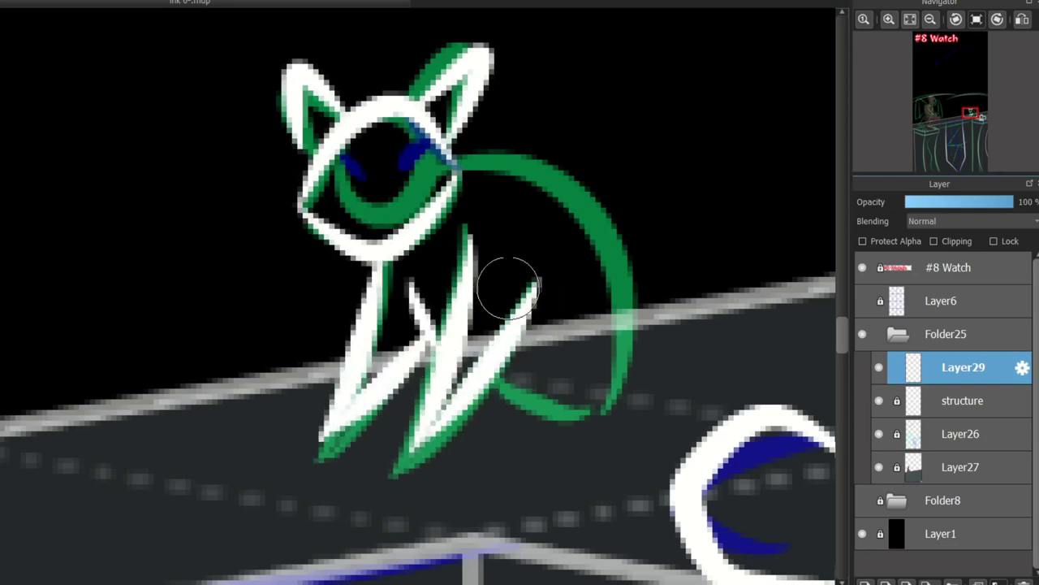
mouse_move(459, 159)
left_mouse_down()
mouse_move(602, 412)
mouse_move(508, 378)
left_mouse_up()
key("ctrl+z")
left_click_drag(656, 367, 471, 155)
left_click(497, 260)
- Ink the seated winged figure's collar in white: a ring at the neck, two sloping shoulder lines and two short hanging ends
scroll(553, 291, "down", 5)
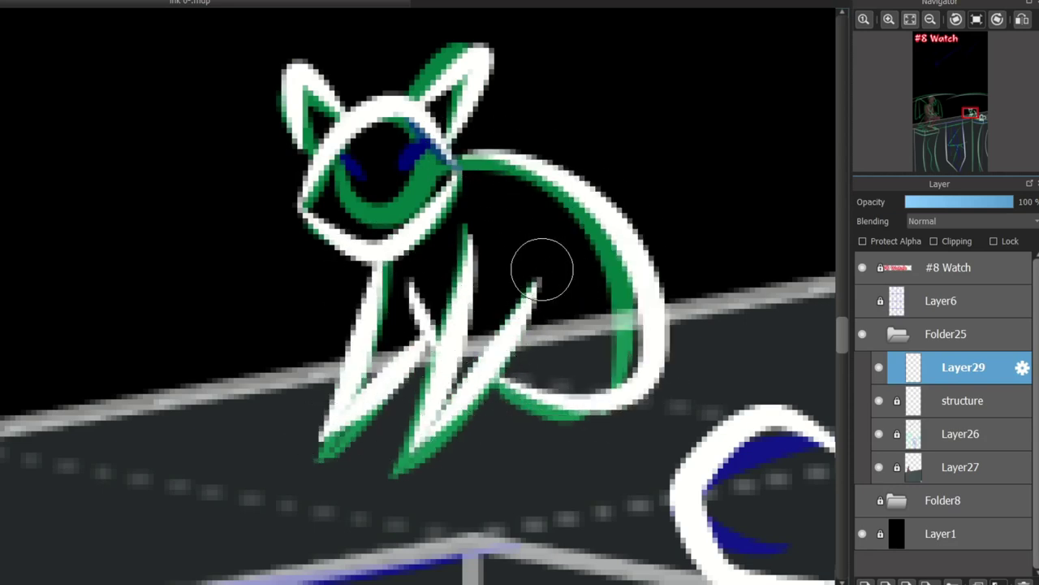
scroll(253, 234, "left", 4)
scroll(253, 234, "up", 4)
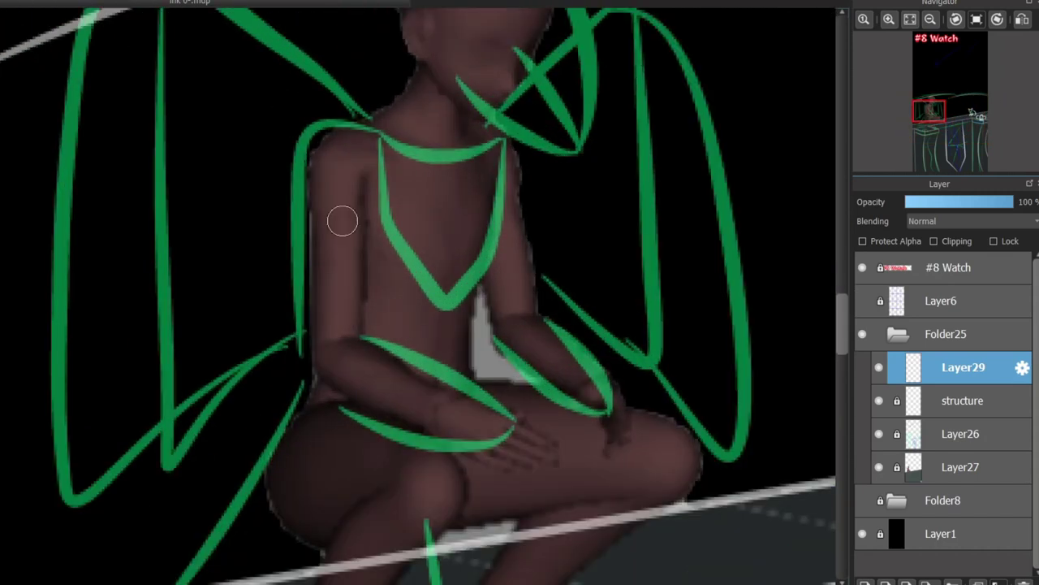
scroll(515, 355, "up", 3)
scroll(515, 355, "up", 2)
mouse_move(351, 309)
left_mouse_down()
mouse_move(417, 340)
mouse_move(454, 303)
mouse_move(357, 303)
mouse_move(443, 293)
mouse_move(353, 292)
mouse_move(395, 256)
mouse_move(353, 279)
left_mouse_up()
key("ctrl+z")
key("ctrl+z")
key("ctrl+z")
key("ctrl+z")
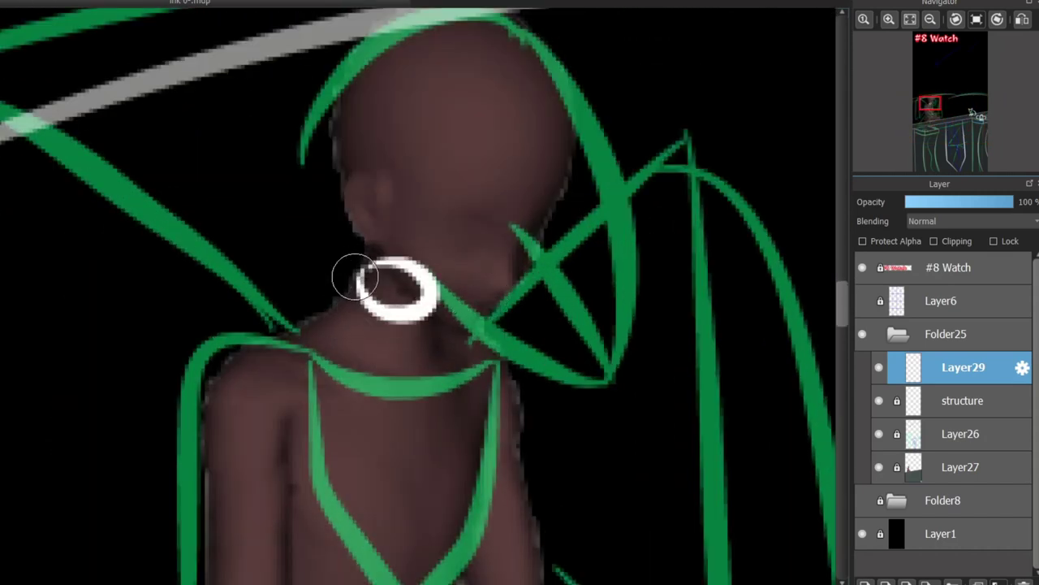
mouse_move(284, 349)
left_mouse_down()
mouse_move(471, 339)
mouse_move(497, 349)
left_mouse_up()
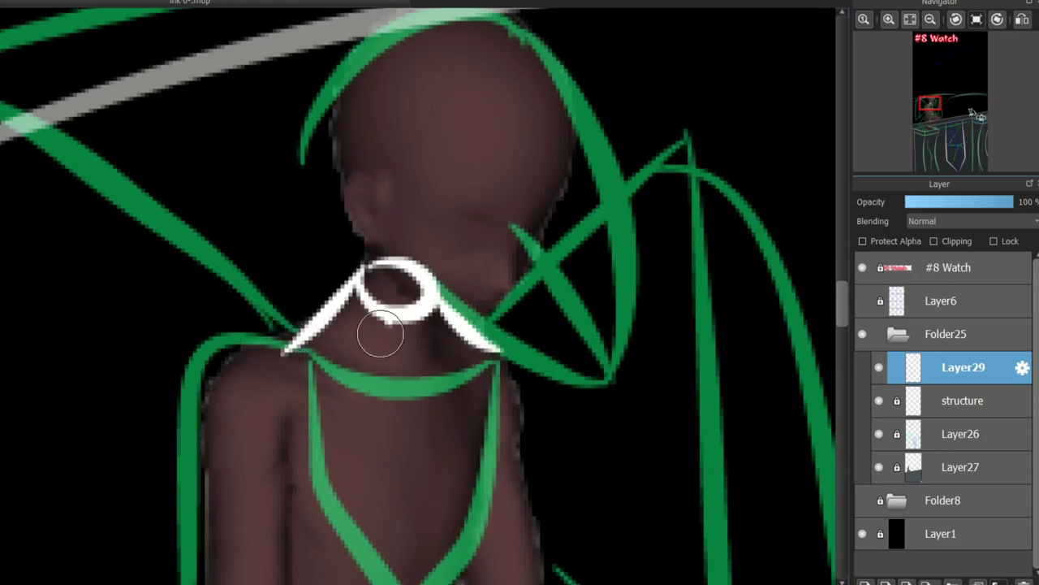
left_click_drag(418, 313, 418, 348)
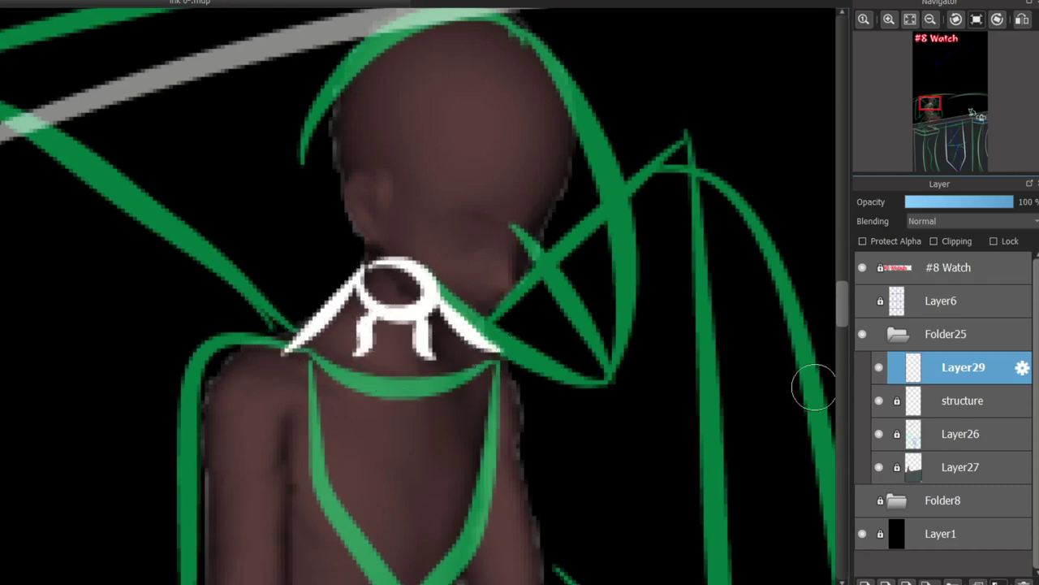
- Ink the seated figure's curved neckline band and the pointed V-shaped chest panel below it in white
left_click_drag(842, 316, 842, 333)
mouse_move(289, 138)
left_mouse_down()
mouse_move(447, 193)
mouse_move(488, 150)
left_mouse_up()
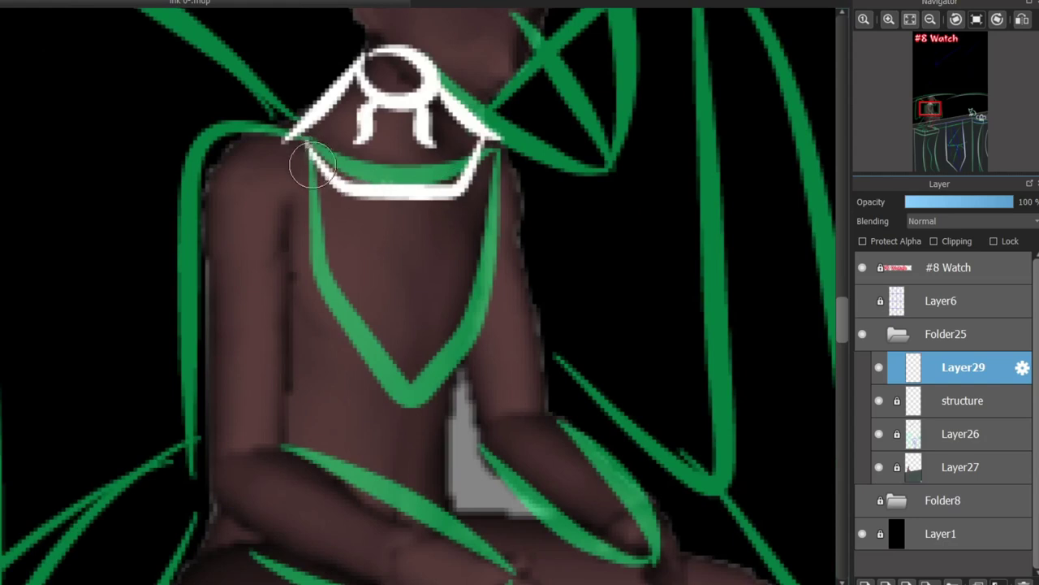
mouse_move(304, 158)
left_mouse_down()
mouse_move(464, 260)
mouse_move(480, 174)
mouse_move(344, 343)
mouse_move(317, 161)
mouse_move(220, 313)
mouse_move(213, 419)
left_mouse_up()
key("ctrl+z")
key("ctrl+z")
- Ink both forearms and pointed hands resting on the seated figure's thighs in white, discarding strokes that do not fit
left_click_drag(842, 319, 842, 344)
mouse_move(281, 157)
left_mouse_down()
mouse_move(522, 352)
mouse_move(536, 380)
left_mouse_up()
mouse_move(475, 288)
left_mouse_down()
mouse_move(510, 341)
mouse_move(235, 221)
left_mouse_up()
key("ctrl+z")
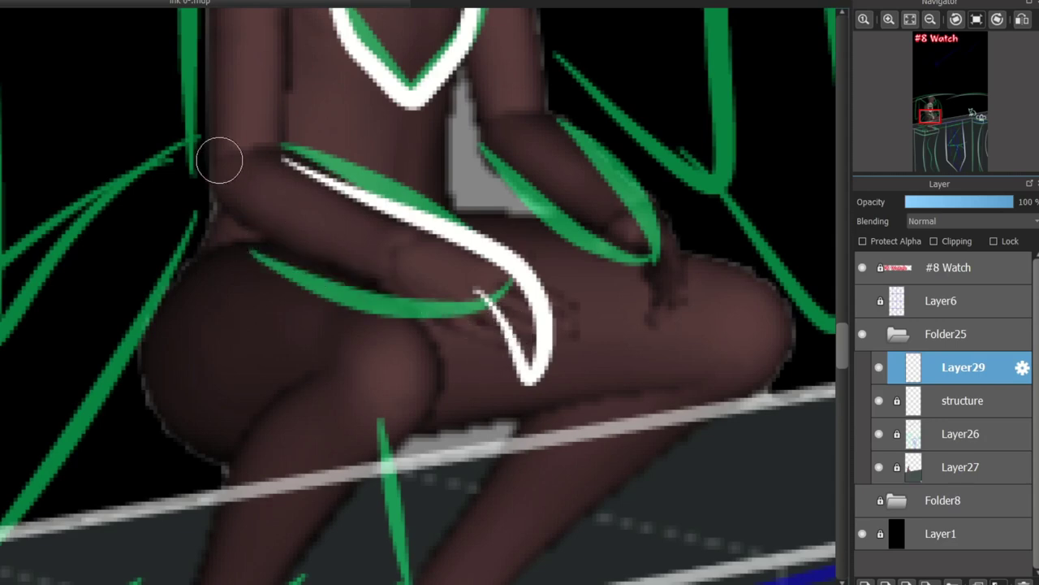
left_click_drag(220, 162, 490, 358)
key("ctrl+z")
mouse_move(492, 151)
left_mouse_down()
mouse_move(641, 261)
mouse_move(656, 344)
mouse_move(568, 116)
left_mouse_up()
- Ink the seated figure's two pointed shoulder caps and the outer edge of the near arm in white
scroll(179, 234, "up", 10)
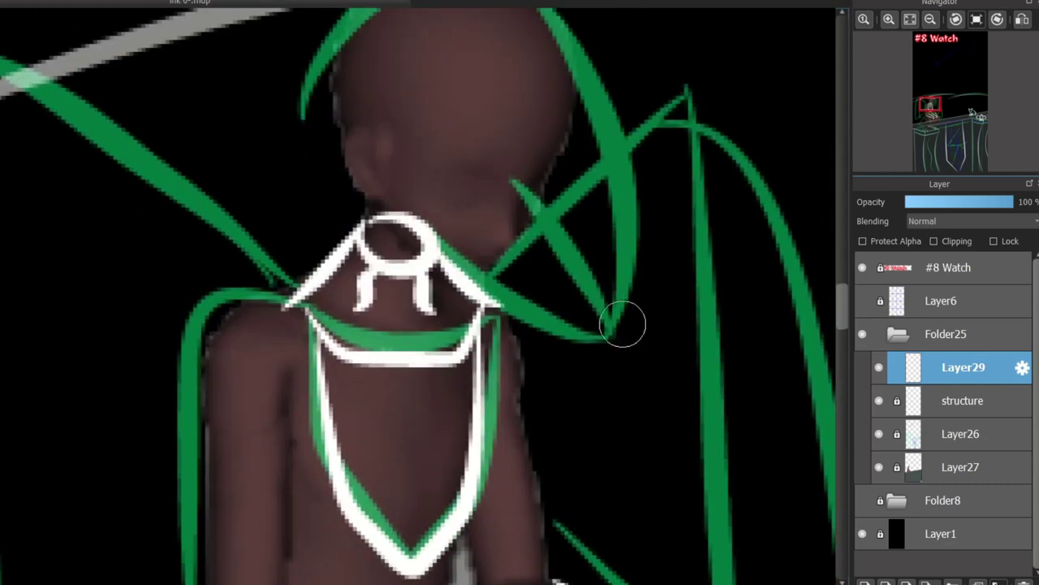
mouse_move(296, 309)
left_mouse_down()
mouse_move(202, 290)
mouse_move(223, 337)
left_mouse_up()
scroll(818, 290, "down", 5)
left_click_drag(489, 78, 532, 112)
left_click_drag(207, 97, 221, 411)
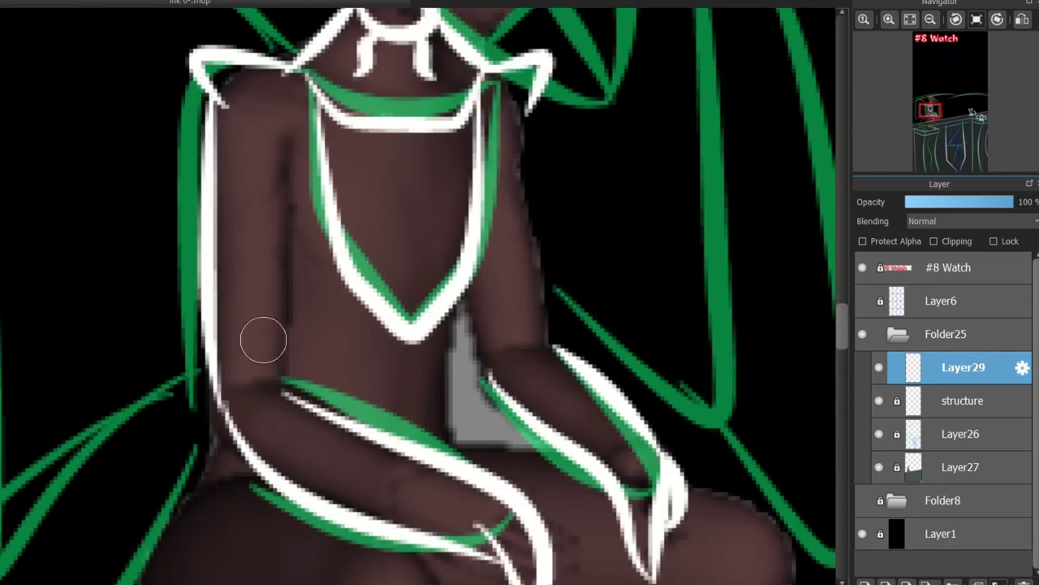
- Ink the near arm's inner edge, both edges of the far upper arm and the waist line in white
left_click_drag(290, 375, 284, 159)
left_click_drag(492, 358, 477, 280)
left_click_drag(524, 134, 541, 333)
key("ctrl+z")
left_click_drag(528, 81, 536, 175)
key("ctrl+z")
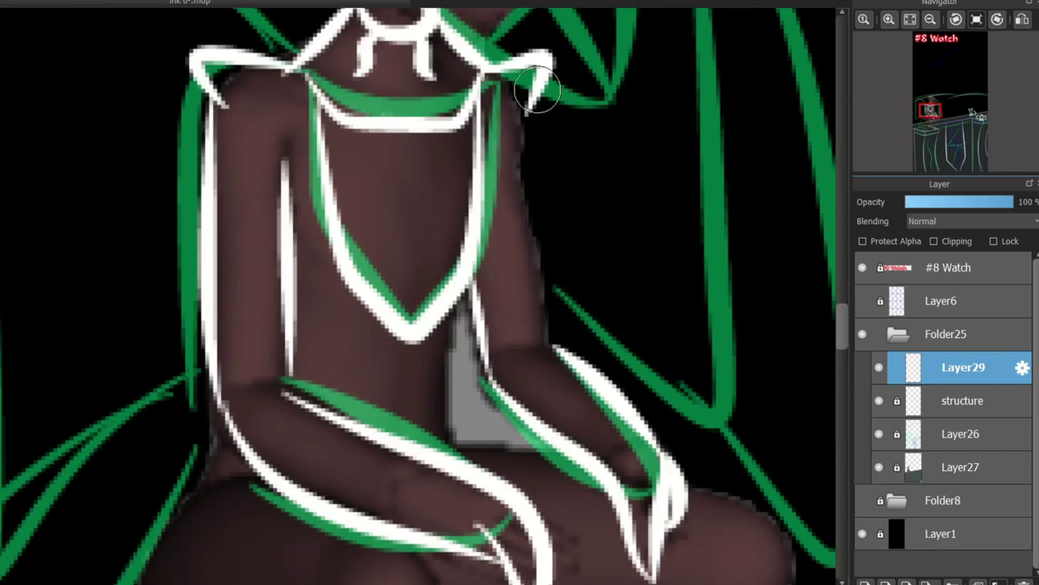
left_click_drag(532, 81, 540, 345)
scroll(399, 254, "down", 3)
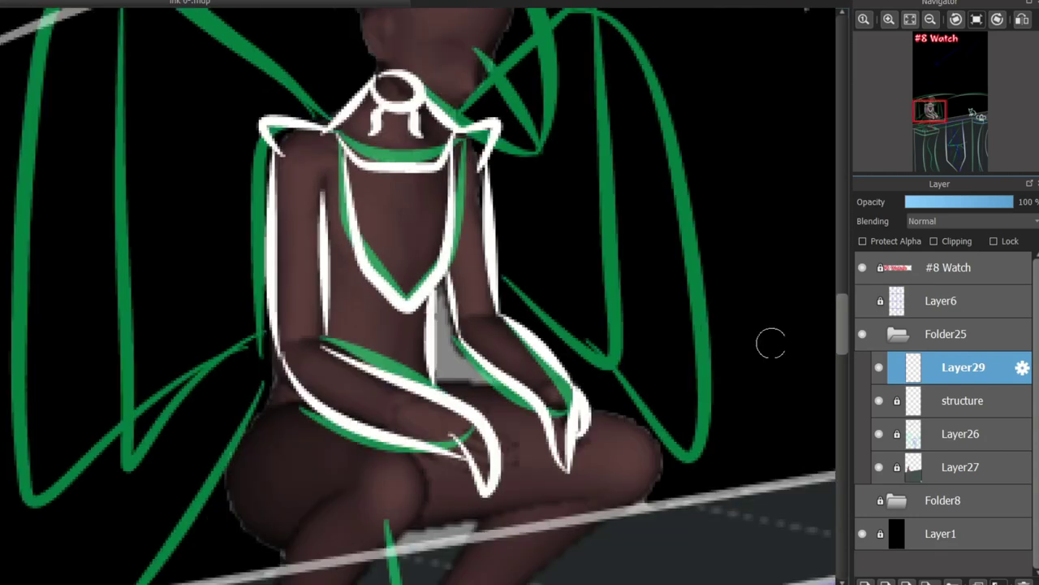
- Discard the trial hip curve and ink the near foot's long pointed claws on the pillar top in white
scroll(826, 342, "up", 3)
left_click_drag(276, 202, 264, 317)
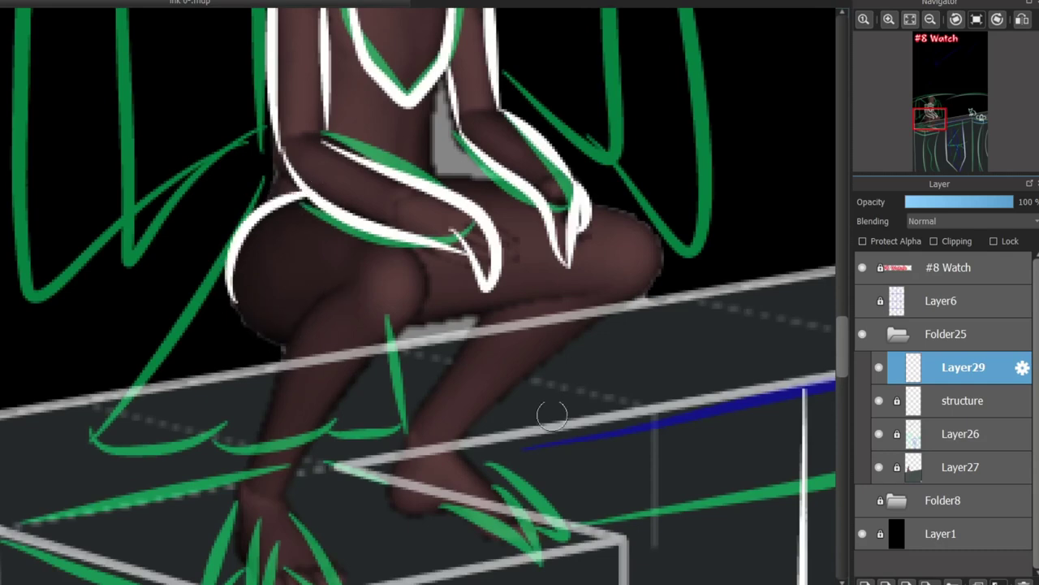
scroll(552, 415, "down", 5)
scroll(318, 255, "up", 2)
mouse_move(290, 205)
left_mouse_down()
mouse_move(284, 375)
mouse_move(320, 237)
mouse_move(419, 350)
left_mouse_up()
key("ctrl+z")
key("ctrl+z")
key("ctrl+z")
key("ctrl+y")
key("ctrl+y")
left_click_drag(335, 184, 422, 351)
mouse_move(261, 278)
left_mouse_down()
mouse_move(210, 309)
mouse_move(256, 175)
left_mouse_up()
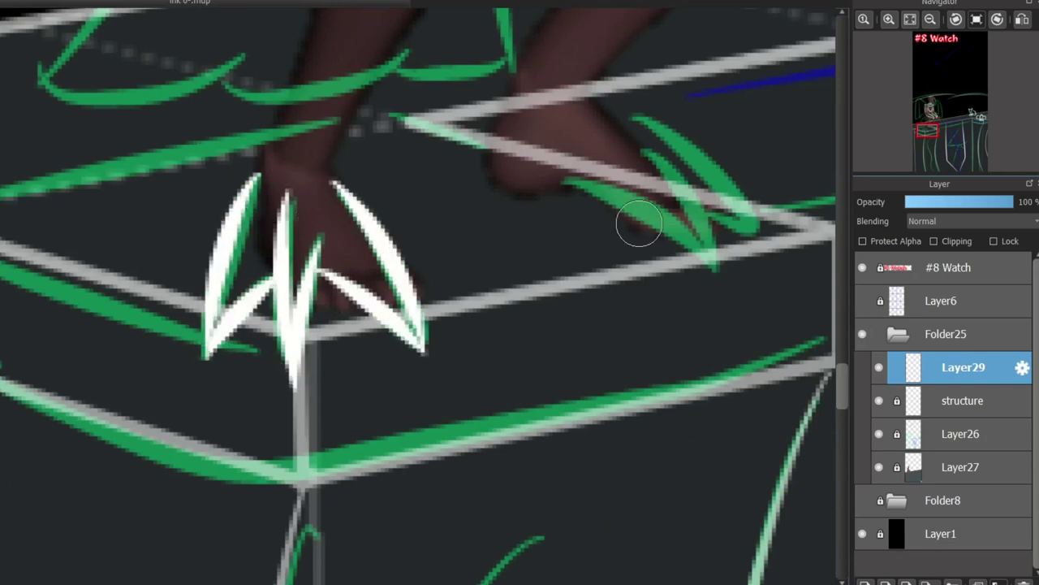
- Ink the far foot in white with its pointed claws, heel and ankle
left_click_drag(591, 183, 715, 271)
left_click_drag(647, 149, 718, 268)
left_click_drag(778, 238, 622, 97)
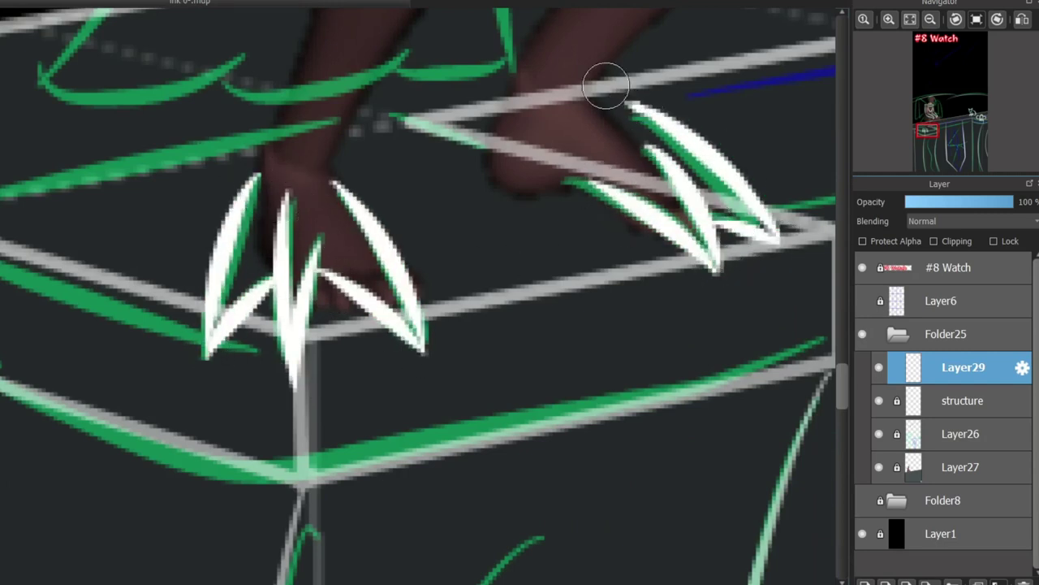
mouse_move(600, 192)
left_mouse_down()
mouse_move(520, 78)
mouse_move(471, 181)
mouse_move(605, 192)
left_mouse_up()
key("ctrl+z")
scroll(475, 165, "up", 5)
scroll(341, 446, "right", 5)
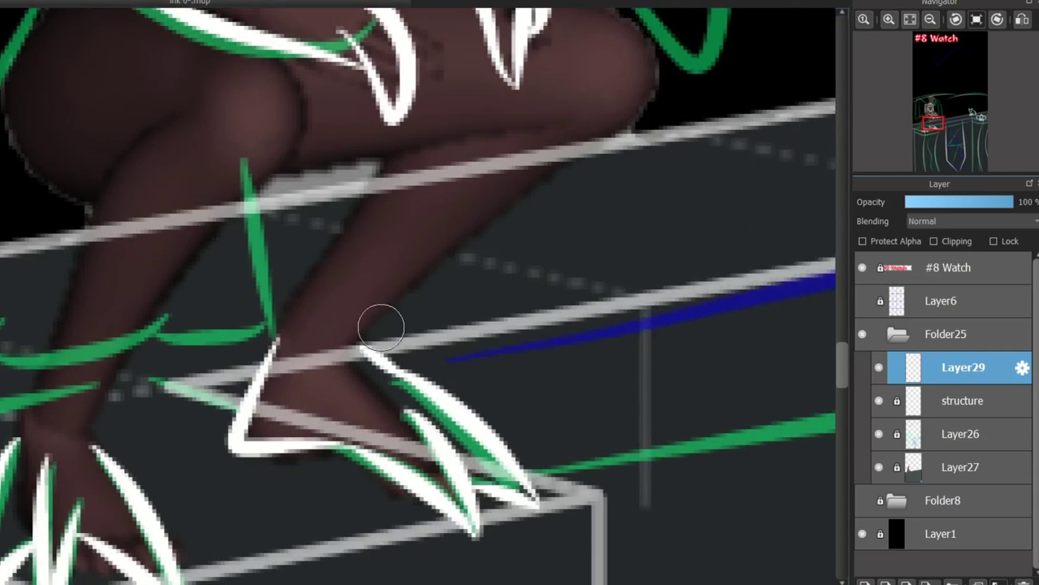
- Ink the far leg's shin and the near leg's front edge from knee to foot in white, redrawing strokes as needed
left_click_drag(372, 339, 597, 120)
mouse_move(284, 104)
left_mouse_down()
mouse_move(97, 429)
mouse_move(230, 221)
mouse_move(97, 430)
mouse_move(286, 102)
left_mouse_up()
key("ctrl+z")
key("ctrl+z")
key("ctrl+z")
mouse_move(284, 50)
left_mouse_down()
mouse_move(114, 411)
mouse_move(284, 50)
left_mouse_up()
key("ctrl+z")
scroll(815, 343, "up", 4)
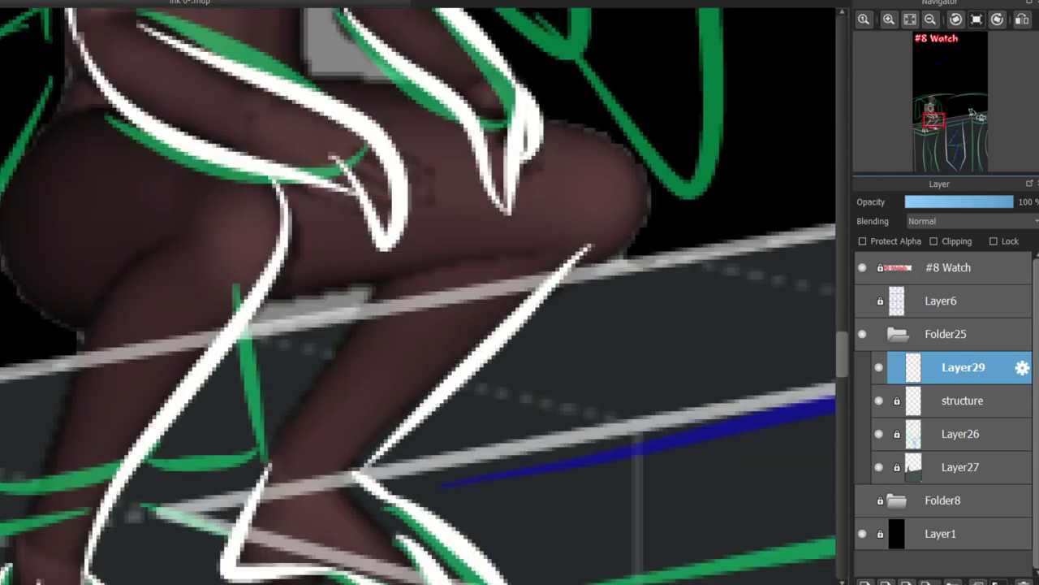
- Ink the rounded far knee and the underside of the far thigh in white
left_click_drag(580, 279, 614, 173)
key("ctrl+z")
mouse_move(540, 156)
left_mouse_down()
mouse_move(589, 288)
mouse_move(580, 232)
left_mouse_up()
key("ctrl+z")
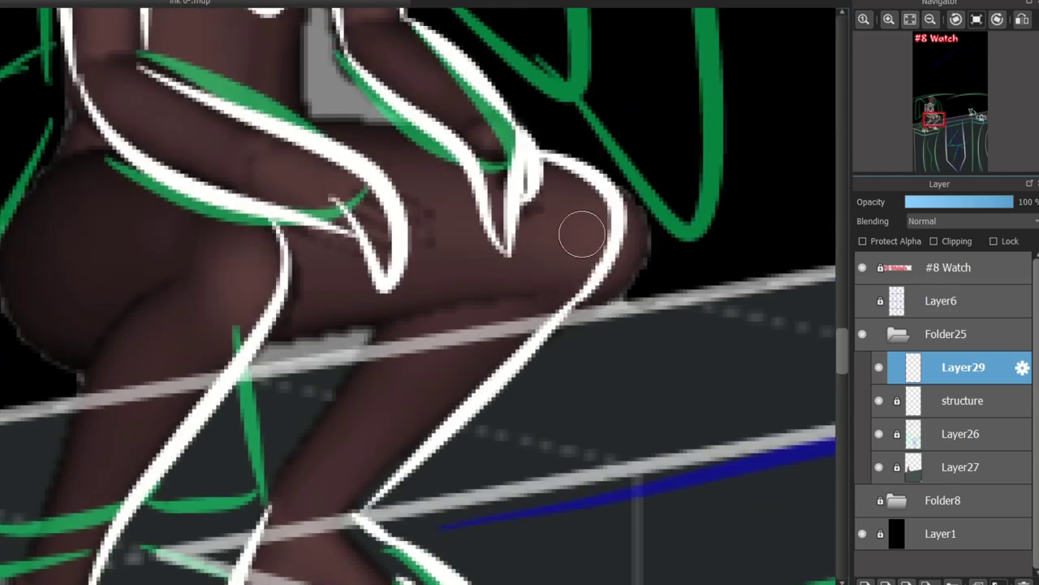
scroll(580, 232, "left", 4)
left_click_drag(422, 357, 634, 301)
- Ink the back edges of both lower legs in white, redoing the strokes until they follow the body reference
scroll(633, 301, "down", 2)
scroll(422, 292, "down", 2)
mouse_move(569, 146)
left_mouse_down()
mouse_move(440, 361)
mouse_move(579, 162)
left_mouse_up()
key("ctrl+z")
key("ctrl+z")
left_click_drag(545, 192, 443, 388)
mouse_move(190, 436)
left_mouse_down()
mouse_move(315, 139)
mouse_move(326, 160)
mouse_move(200, 431)
left_mouse_up()
key("ctrl+z")
scroll(811, 338, "up", 5)
scroll(422, 293, "down", 3)
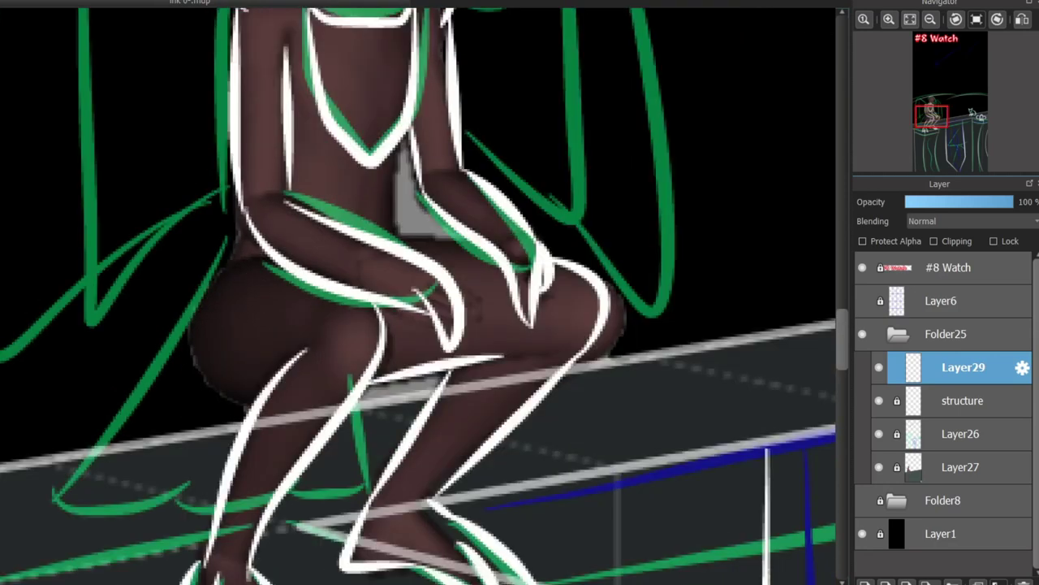
- Ink the seated figure's hip curve and the draped cloth with its scalloped hem behind the legs in white
mouse_move(243, 405)
left_mouse_down()
mouse_move(204, 333)
mouse_move(220, 260)
mouse_move(187, 374)
left_mouse_up()
key("ctrl+z")
key("ctrl+z")
mouse_move(229, 237)
left_mouse_down()
mouse_move(57, 491)
mouse_move(255, 499)
mouse_move(382, 467)
left_mouse_up()
key("ctrl+z")
left_click_drag(374, 502, 428, 397)
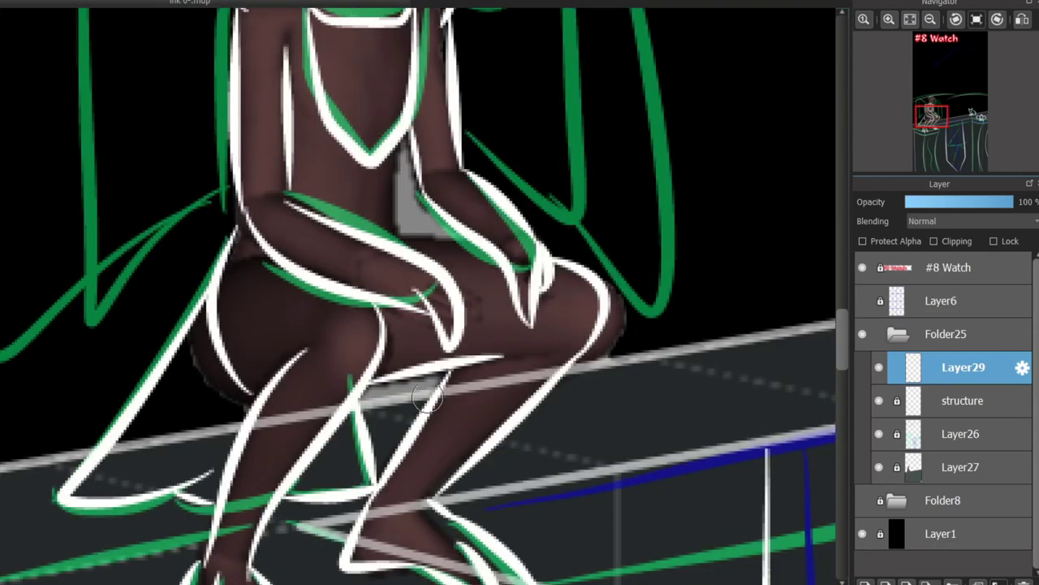
- Ink the folded wing behind the near shoulder in white, narrower than the green sketch
scroll(829, 386, "up", 5)
scroll(829, 386, "left", 3)
mouse_move(394, 299)
left_mouse_down()
mouse_move(255, 209)
mouse_move(103, 294)
left_mouse_up()
key("ctrl+z")
scroll(765, 320, "down", 3)
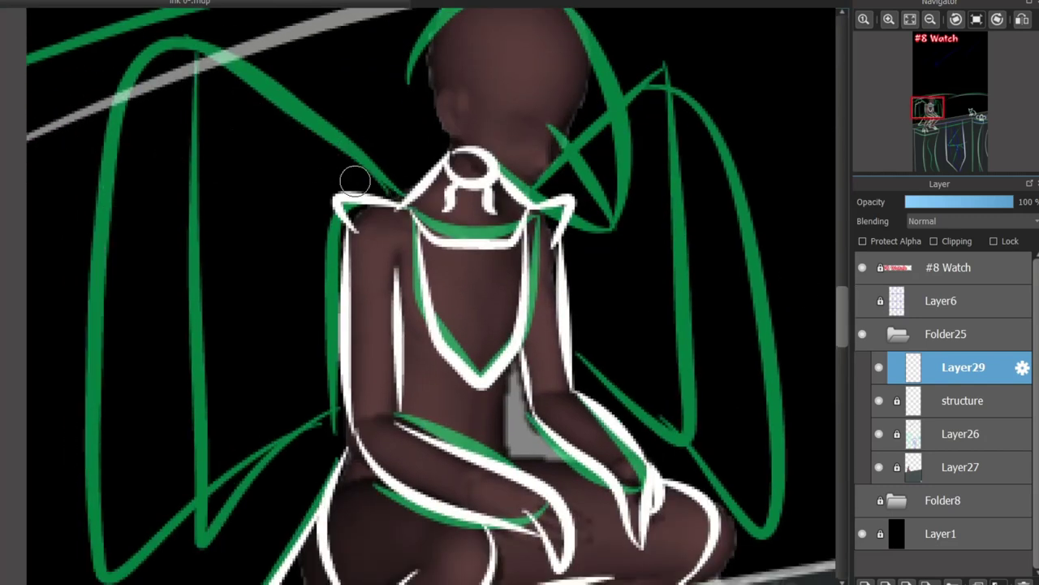
mouse_move(398, 196)
left_mouse_down()
mouse_move(288, 123)
mouse_move(274, 414)
mouse_move(343, 415)
left_mouse_up()
left_click_drag(287, 120, 283, 466)
- Ink the wing behind the far shoulder in white, with a tall peak and a pointed lower tip
scroll(363, 530, "right", 3)
mouse_move(280, 181)
left_mouse_down()
mouse_move(406, 79)
mouse_move(463, 410)
left_mouse_up()
key("ctrl+z")
key("ctrl+z")
left_click_drag(325, 373, 480, 401)
left_click_drag(487, 450, 292, 203)
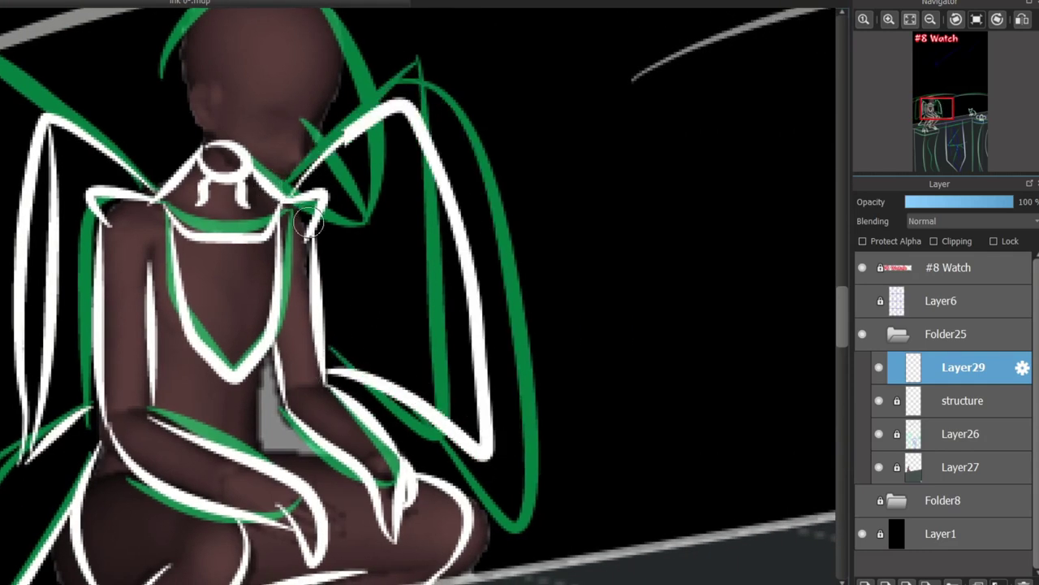
- Duplicate the structure layer with the original hidden, set the unlocked copy's opacity to 67%, and lock the figure line-work layer
scroll(388, 283, "down", 5)
scroll(726, 381, "down", 5)
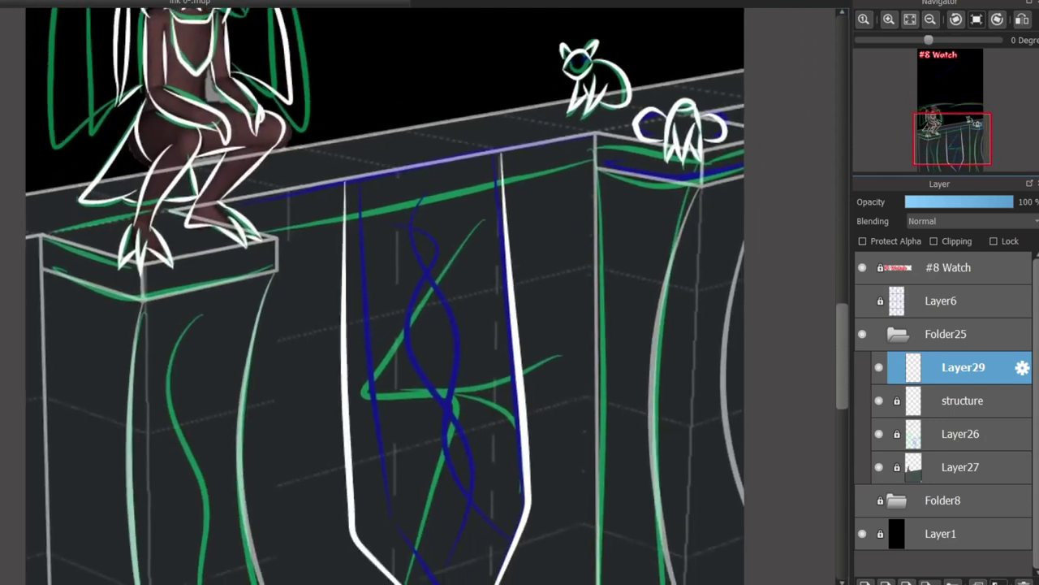
left_click(962, 400)
key("ctrl+j")
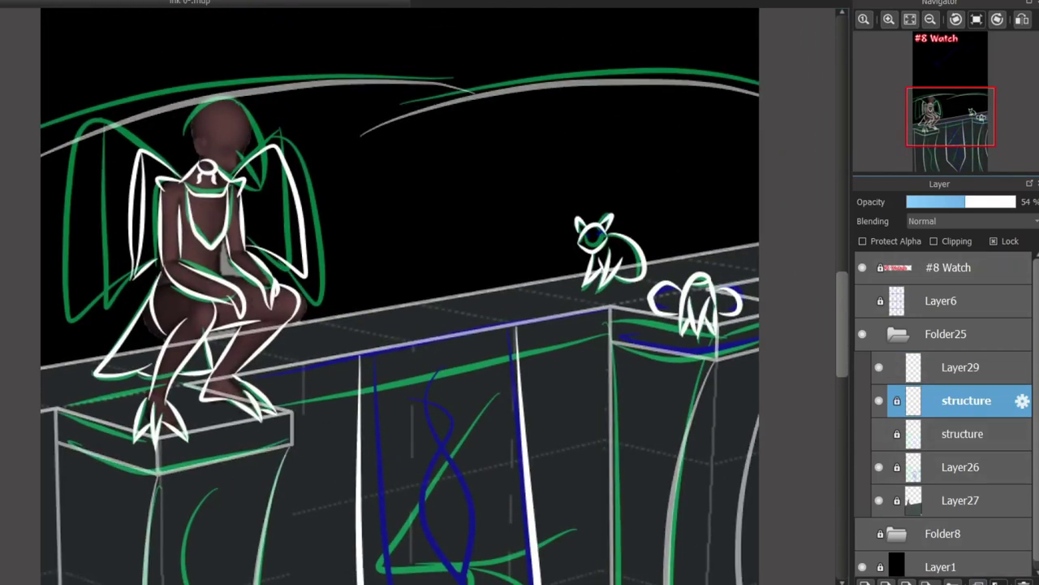
left_click(979, 202)
left_click(961, 367)
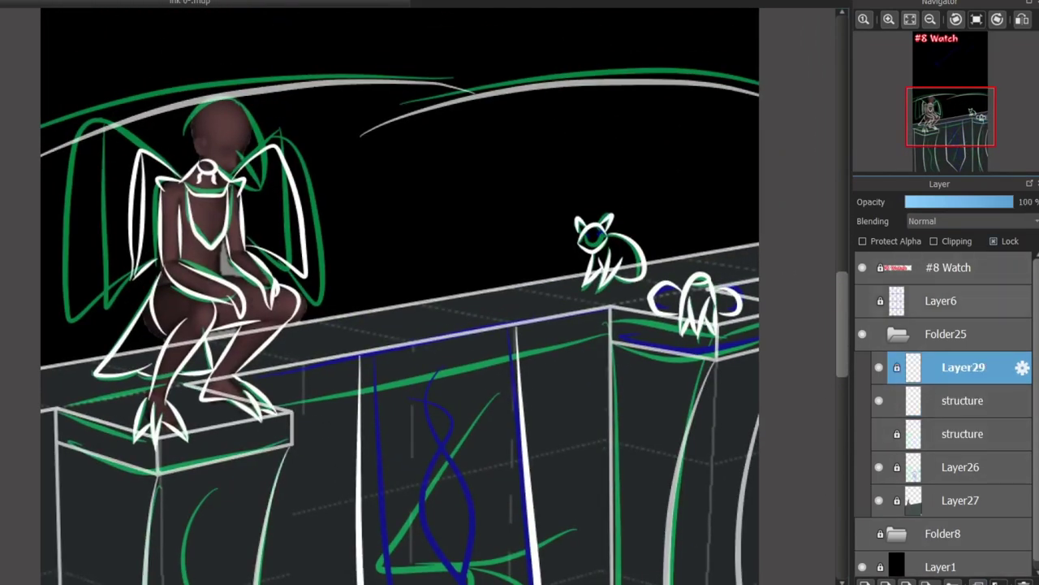
left_click(966, 400)
- Erase the structure lines showing through the seated figure's legs and feet and through the cat on the structure copy
scroll(33, 399, "up", 3)
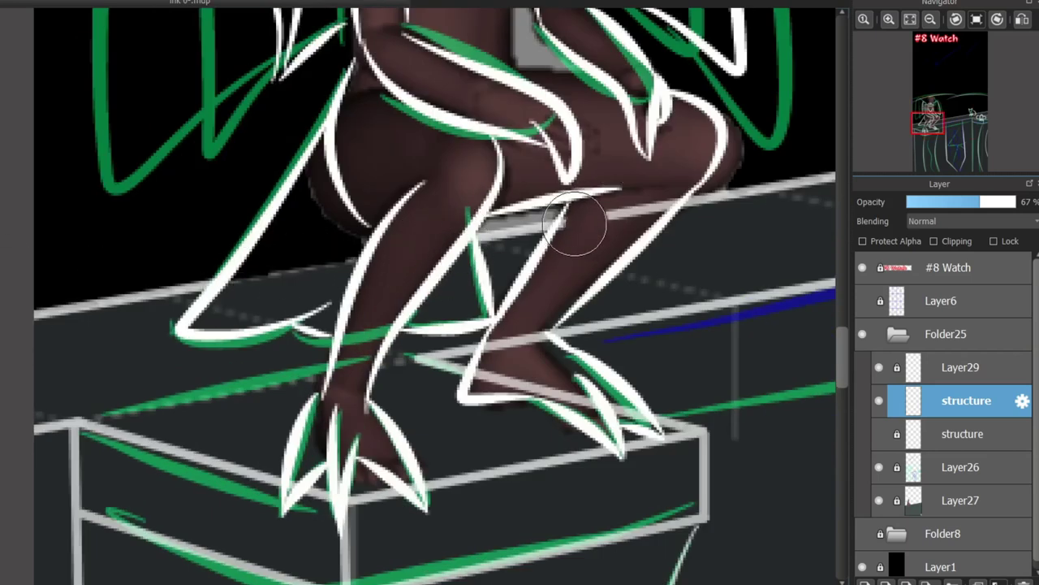
mouse_move(490, 363)
left_mouse_down()
mouse_move(572, 413)
mouse_move(641, 406)
left_mouse_up()
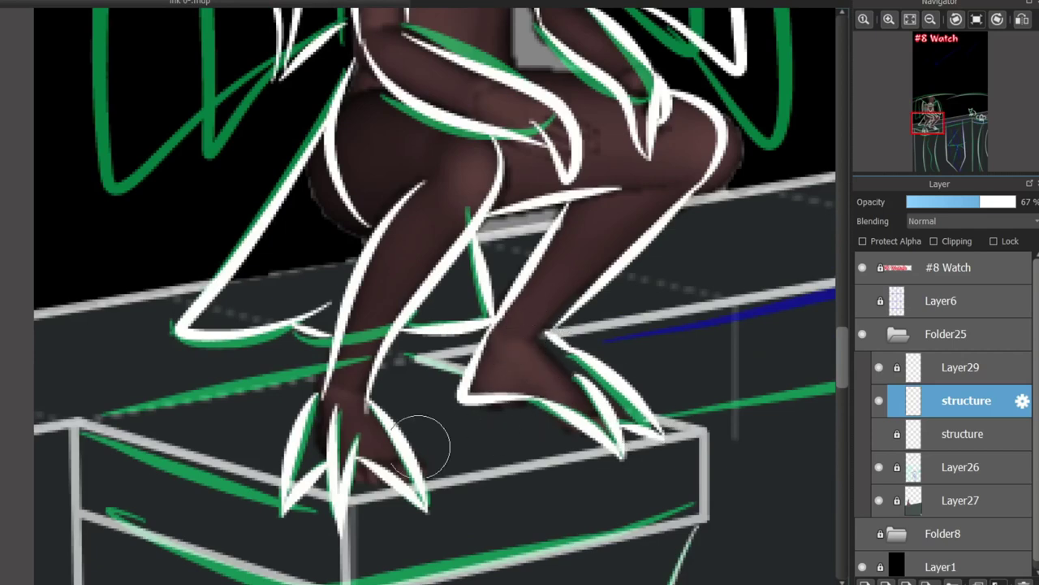
scroll(355, 454, "right", 10)
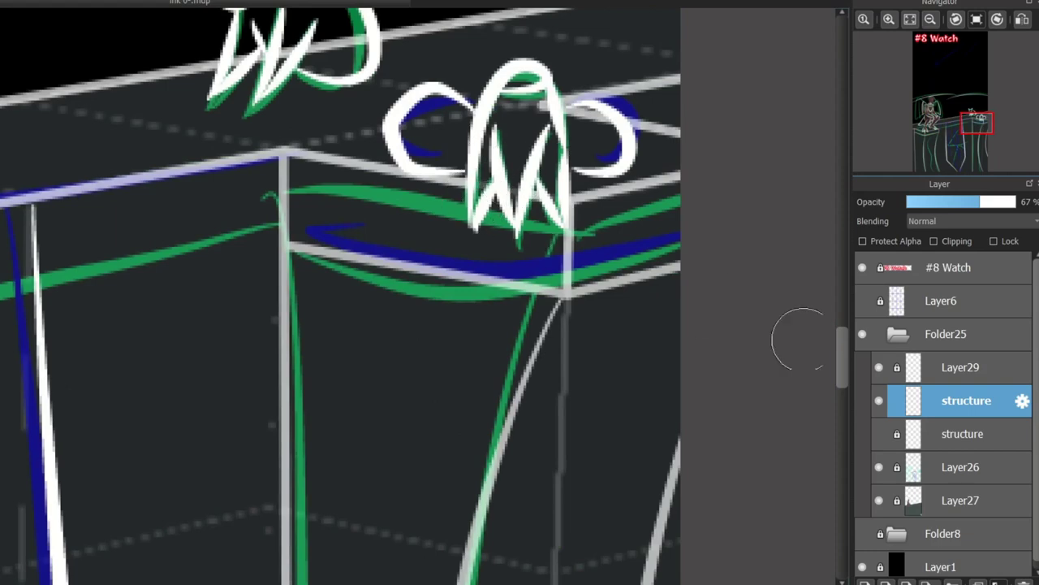
scroll(771, 317, "up", 5)
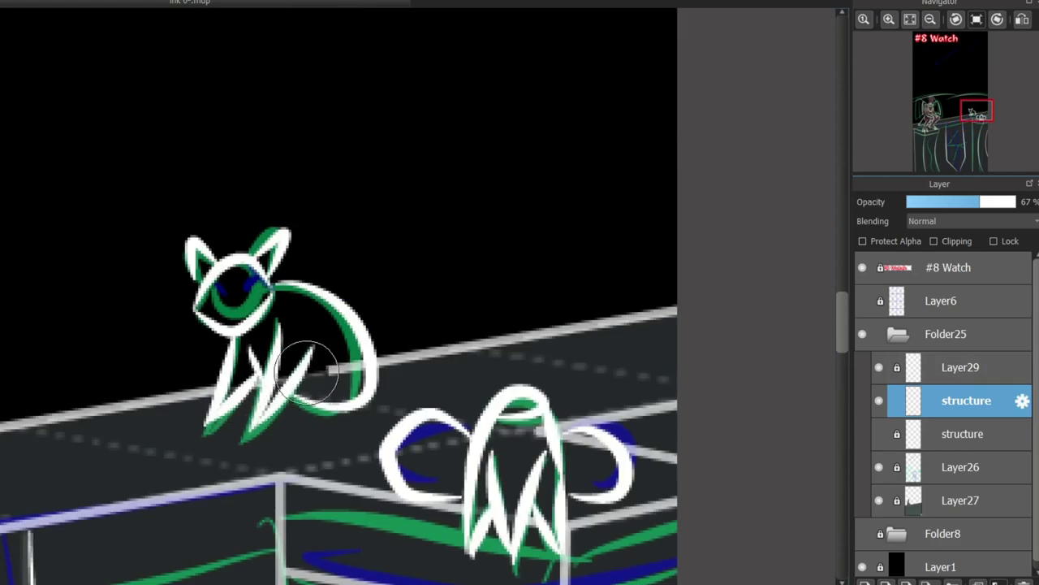
scroll(359, 370, "down", 5)
scroll(359, 370, "up", 3)
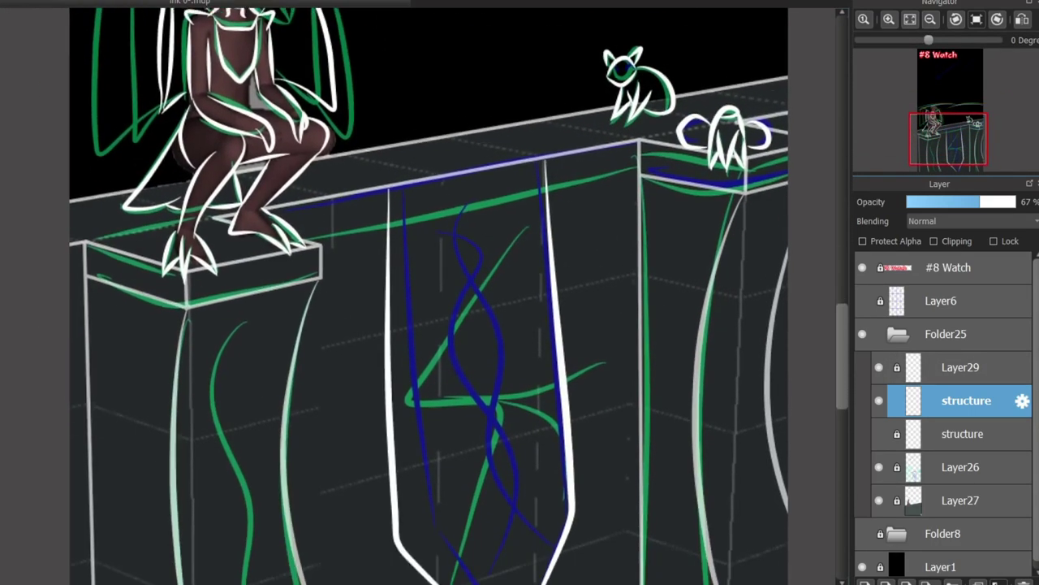
- Restore the structure copy's opacity to 100% and add a new layer above the figure line-work layer
scroll(431, 273, "down", 3)
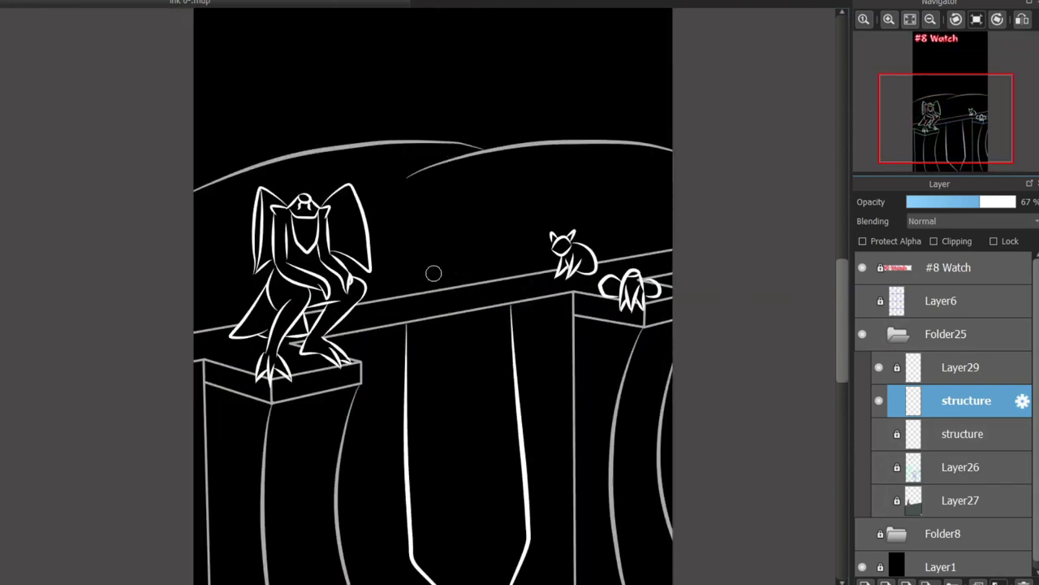
scroll(431, 274, "up", 3)
scroll(441, 225, "down", 3)
scroll(441, 225, "up", 3)
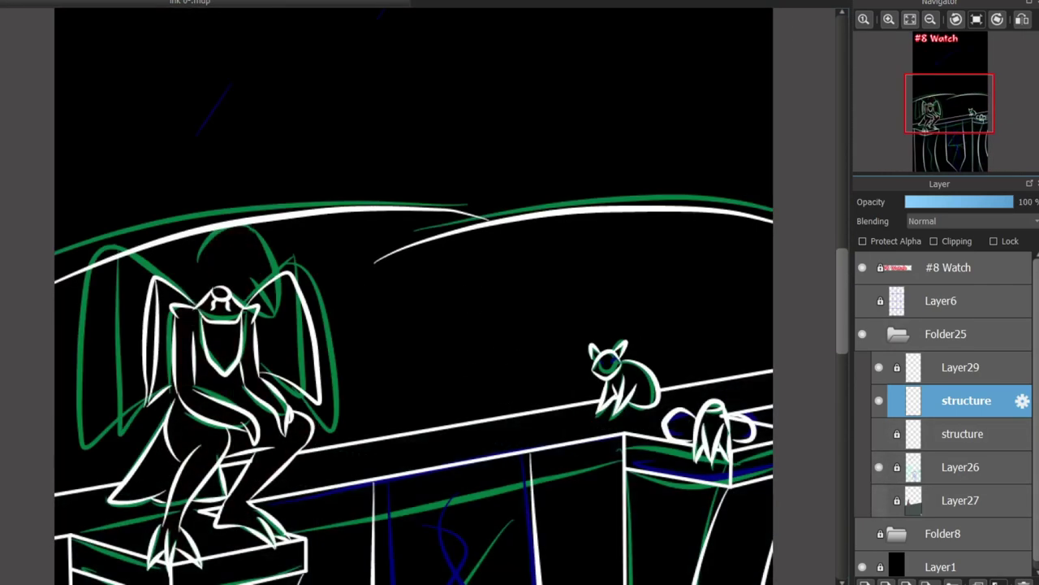
key("ctrl+shift+n")
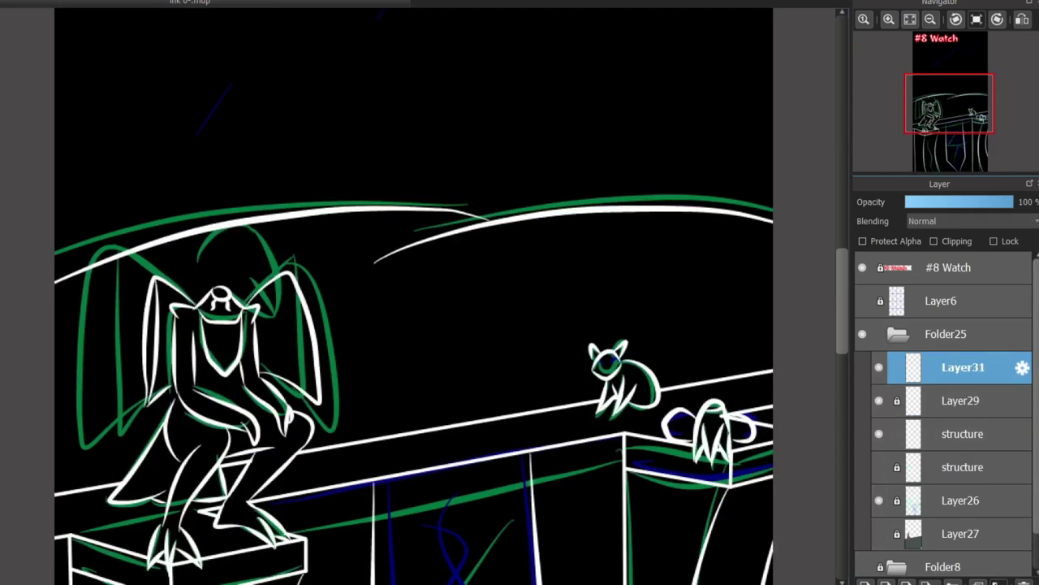
scroll(829, 294, "down", 5)
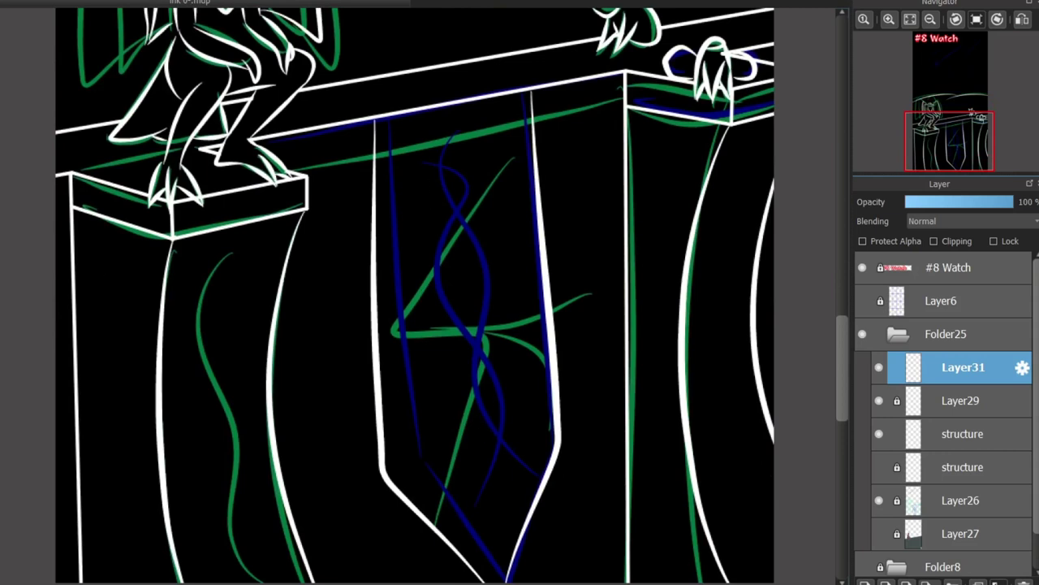
key("ctrl+z")
left_click_drag(477, 232, 442, 472)
left_click_drag(508, 194, 461, 364)
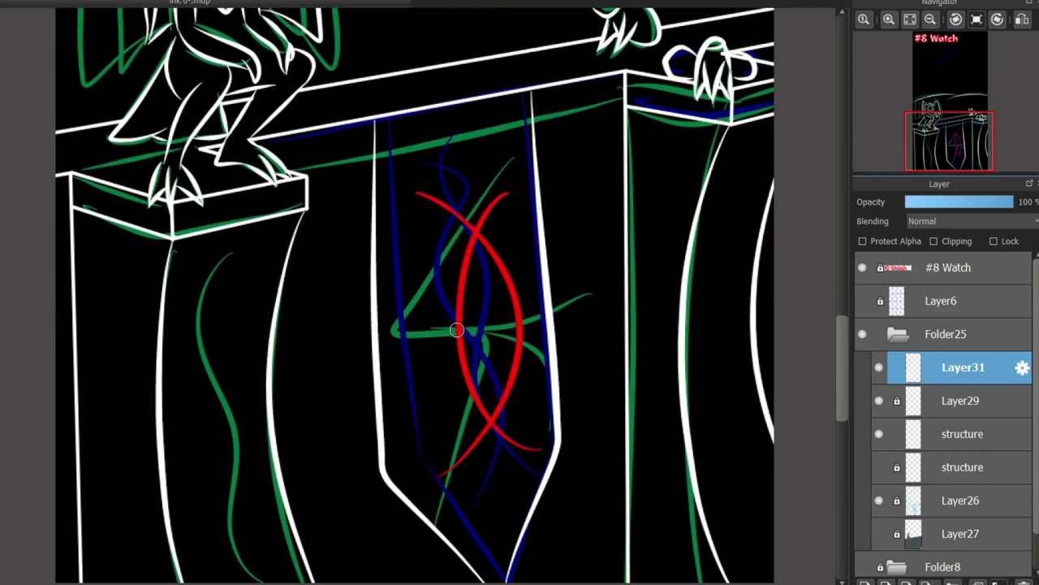
key("ctrl+z")
key("ctrl+z")
- Draw a red eye emblem on the banner: two crossing arcs, a tall central slit and short tick marks around it
mouse_move(501, 166)
left_mouse_down()
mouse_move(471, 188)
mouse_move(552, 451)
left_mouse_up()
left_click_drag(411, 190, 419, 483)
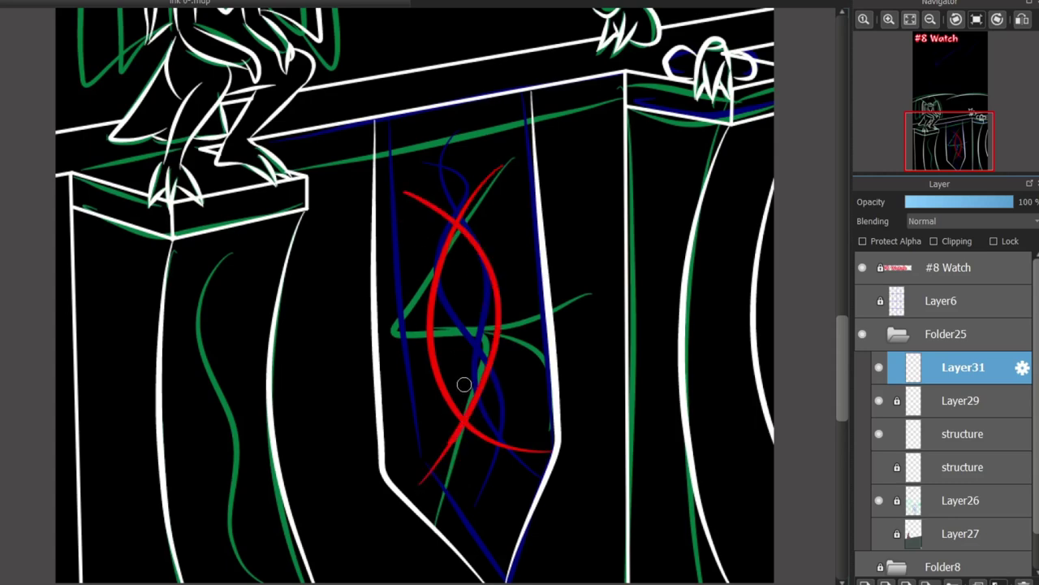
scroll(464, 384, "up", 3)
left_click_drag(459, 121, 465, 410)
left_click_drag(464, 276, 501, 282)
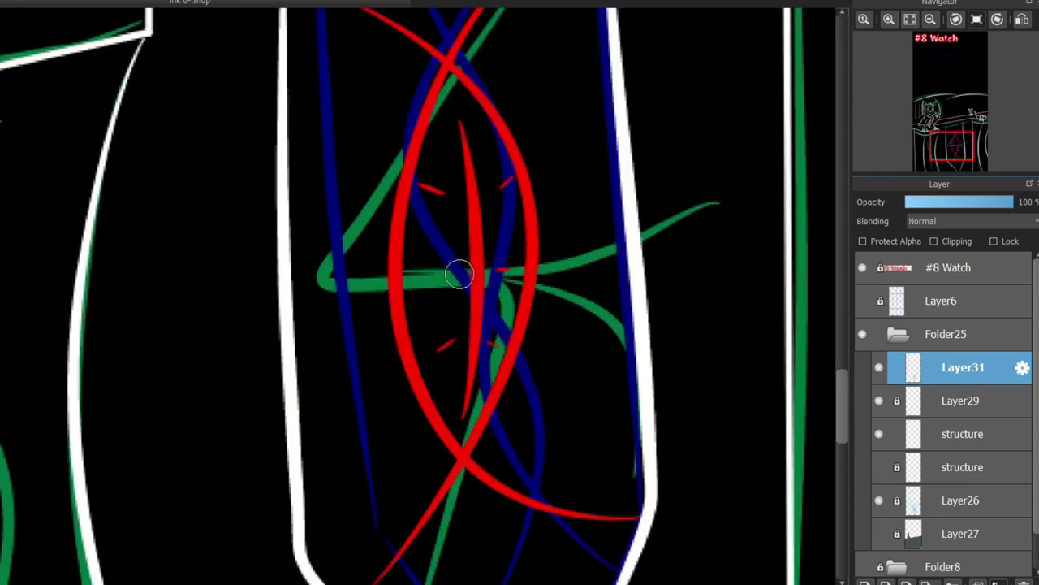
- Paint two slanted red eyes on the cat's face
scroll(459, 275, "down", 5)
scroll(580, 111, "up", 5)
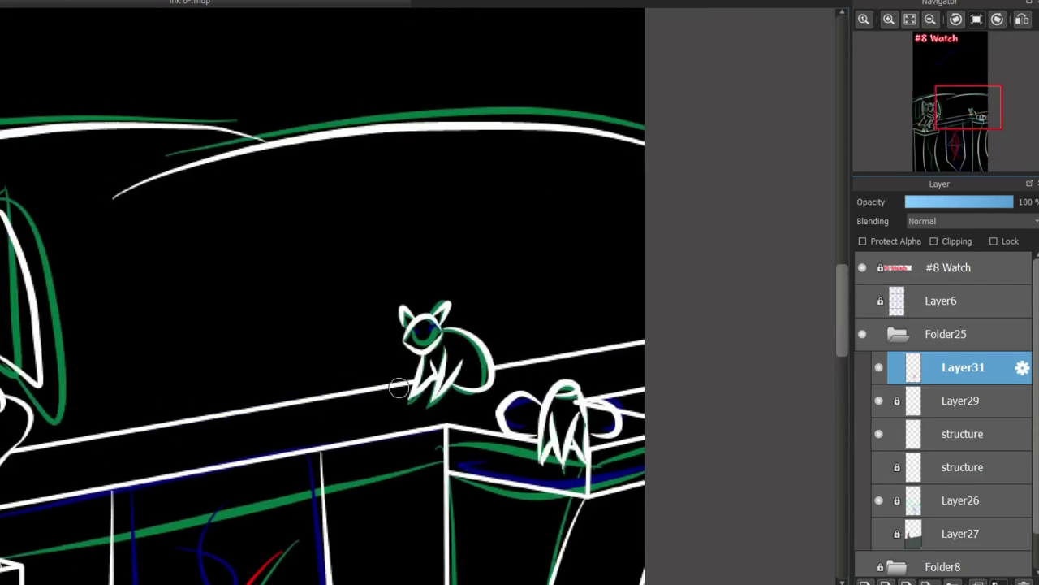
scroll(398, 388, "up", 4)
left_click_drag(516, 211, 487, 231)
left_click_drag(442, 230, 437, 237)
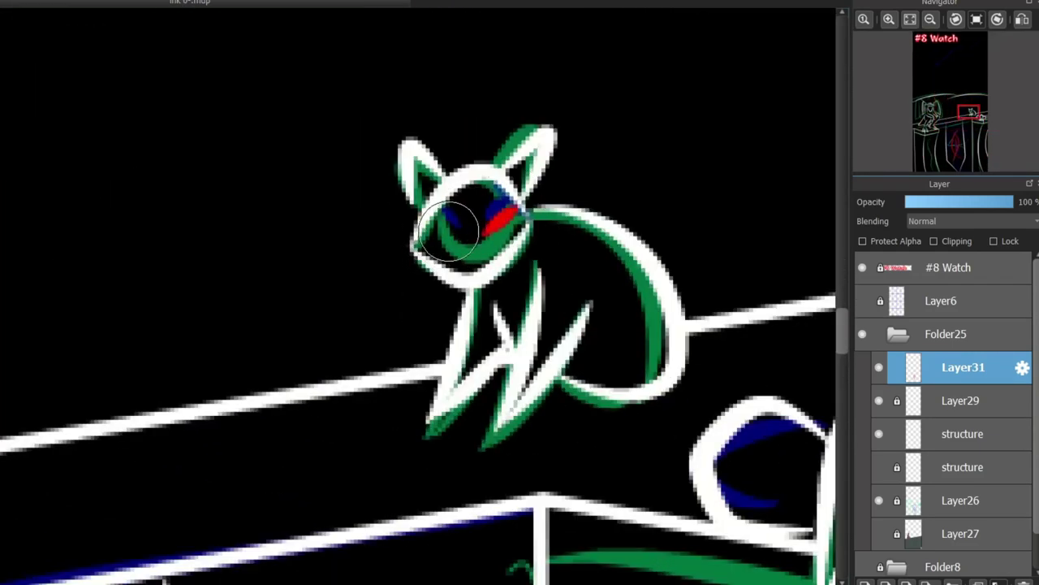
scroll(445, 248, "down", 4)
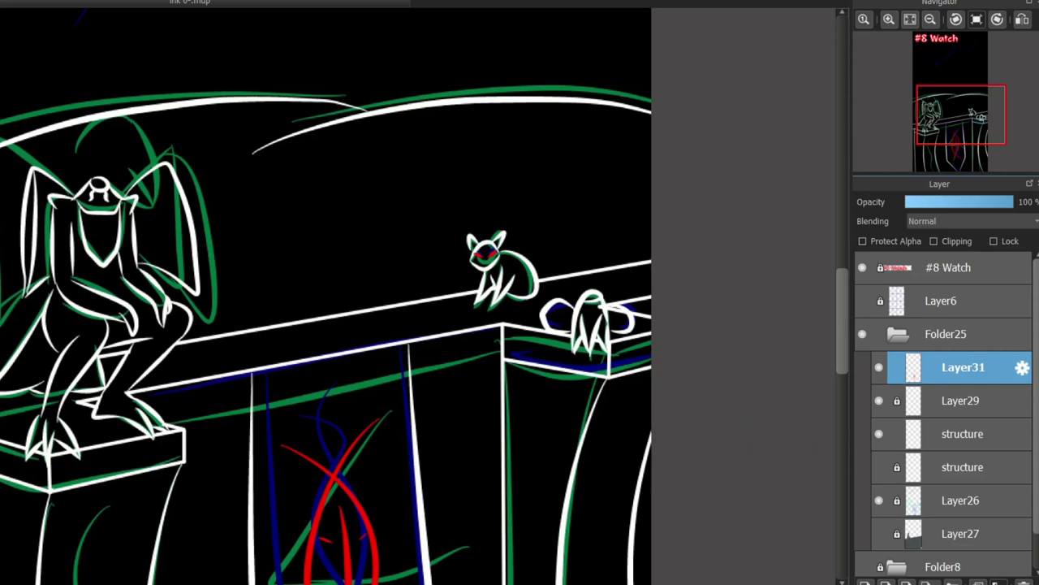
- Hide the sketch layer Layer26 and draw a straight white ledge line across the wall from the near corner to the figure's pedestal
left_click_drag(104, 453, 302, 452)
scroll(522, 222, "up", 5)
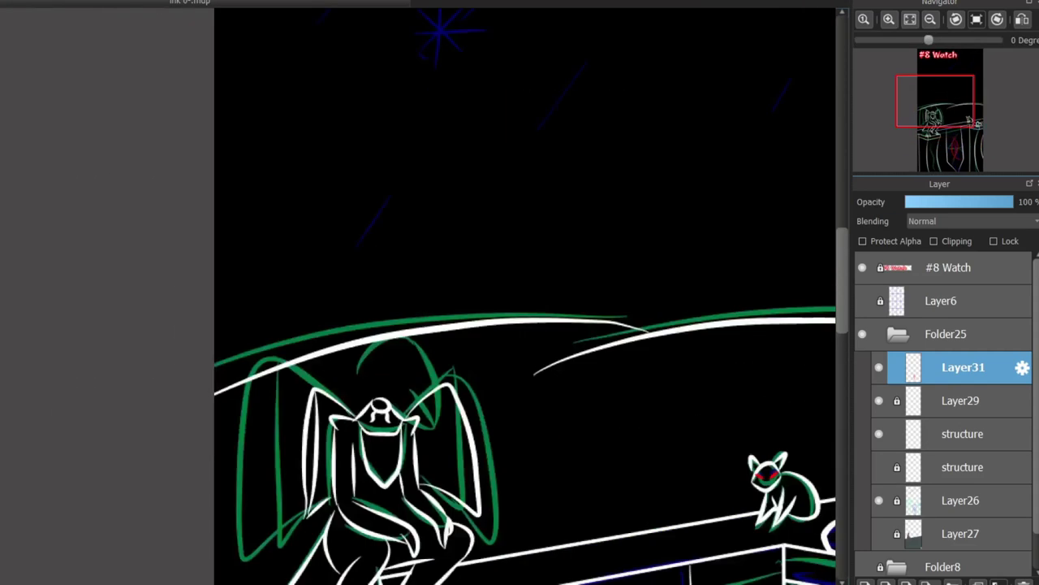
scroll(455, 283, "down", 4)
scroll(463, 292, "down", 3)
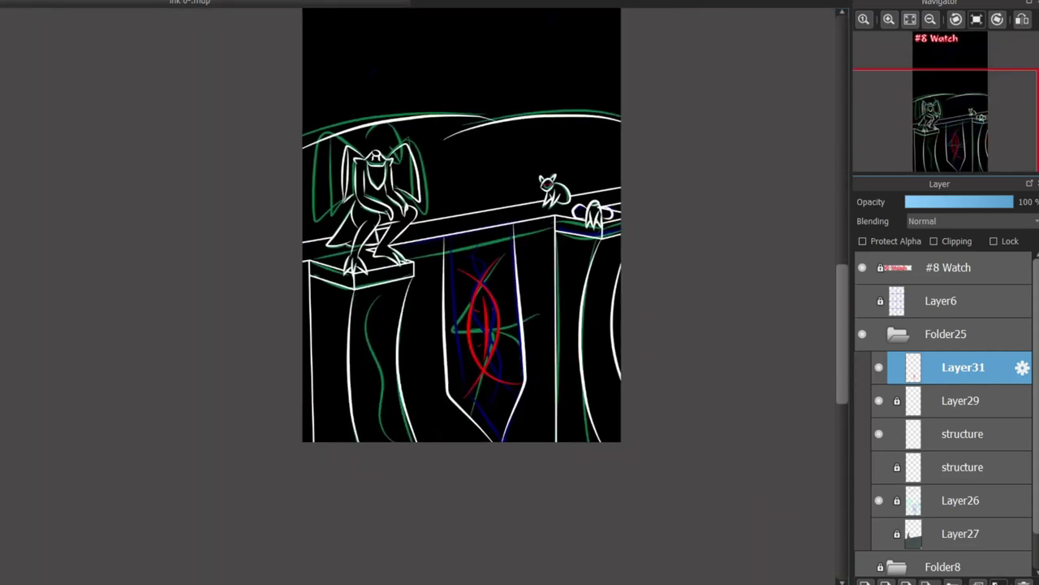
scroll(455, 293, "down", 1)
scroll(455, 292, "up", 4)
scroll(402, 221, "up", 2)
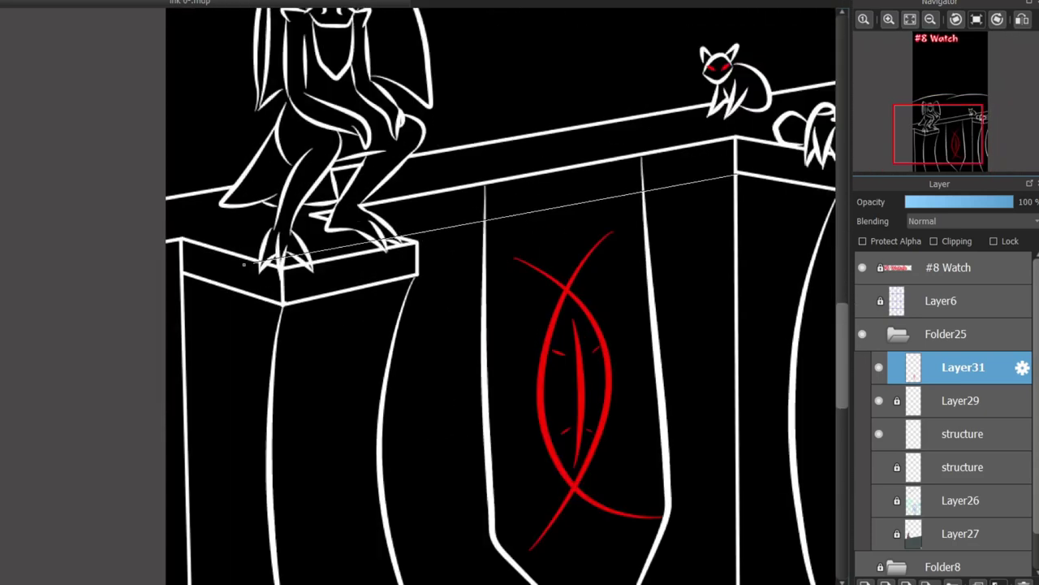
left_click(407, 243, "shift")
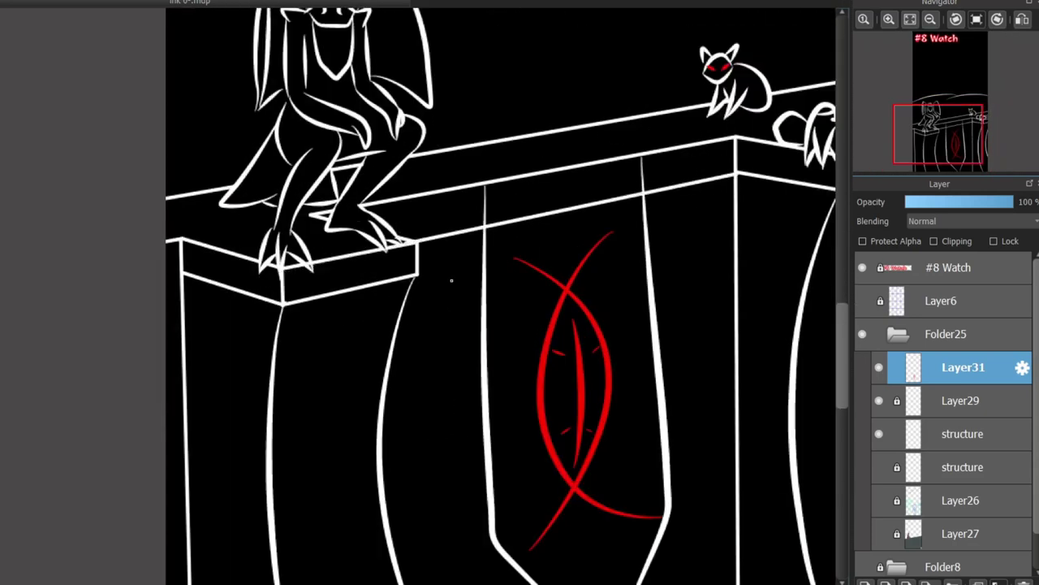
- Erase the part of the new ledge line that crosses the banner
scroll(452, 280, "up", 2)
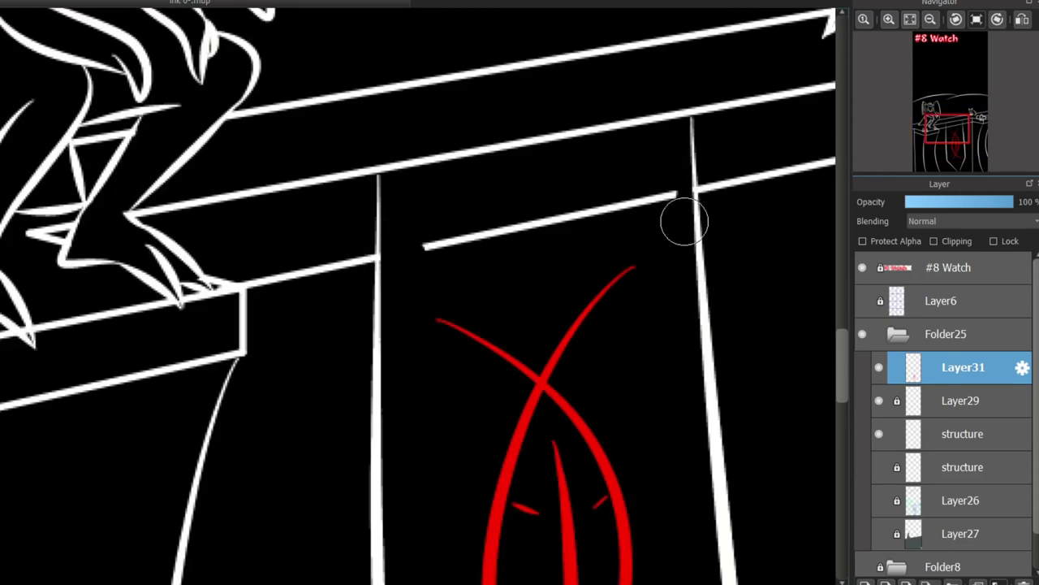
left_click_drag(660, 207, 536, 224)
scroll(496, 250, "down", 3)
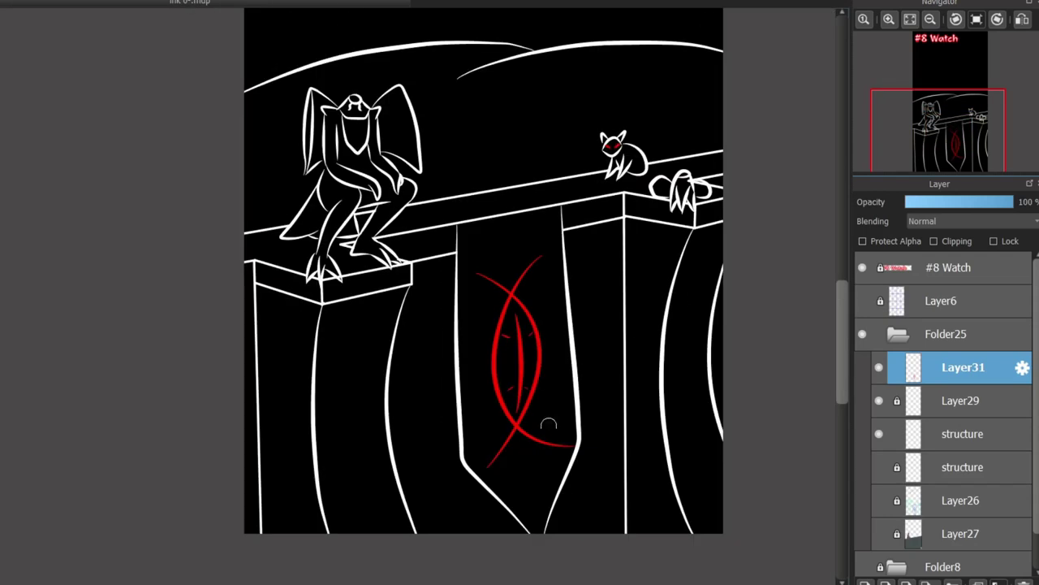
- Draw the straight white back edges of both pedestal tops, showing the shaded wall layer Layer27 as a guide
scroll(297, 328, "up", 3)
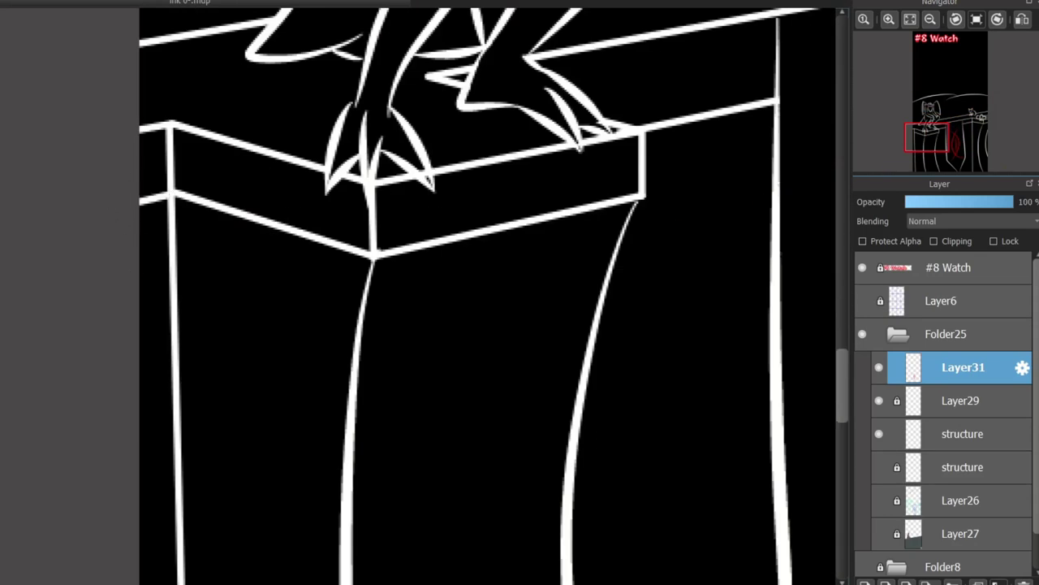
left_click(432, 68, "shift")
scroll(454, 203, "down", 3)
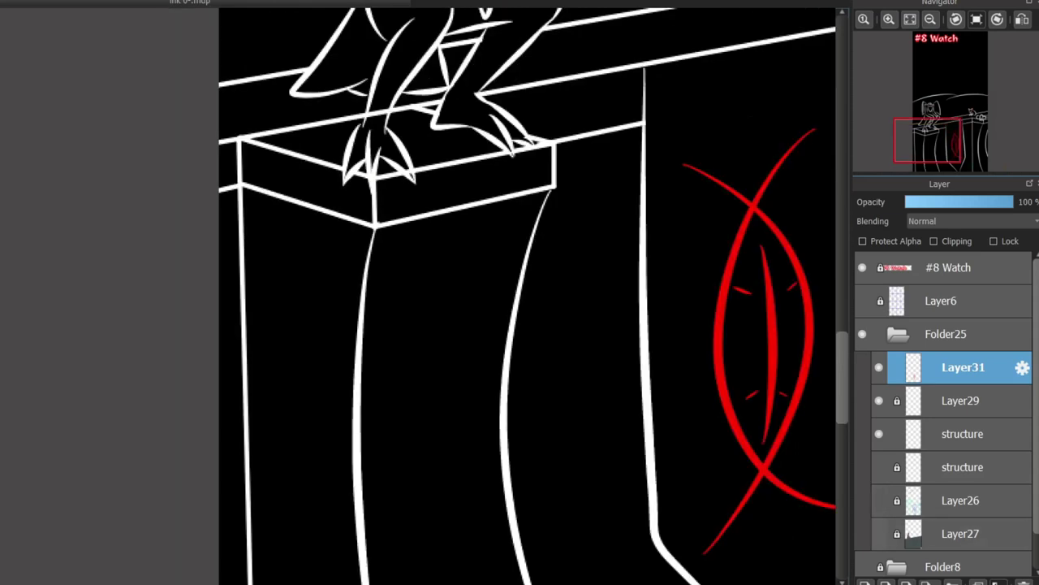
scroll(463, 237, "up", 2)
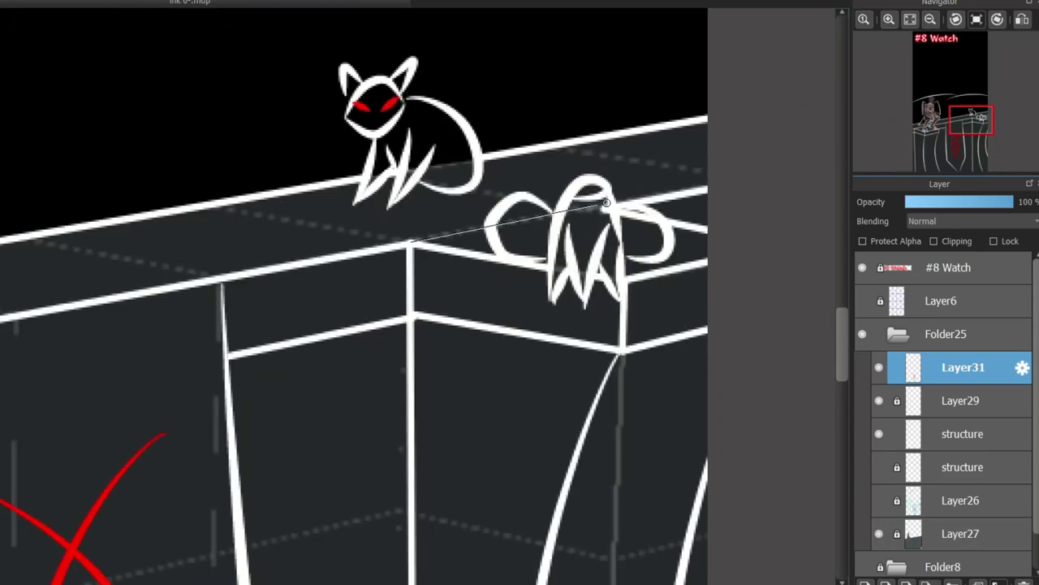
left_click(706, 180, "shift")
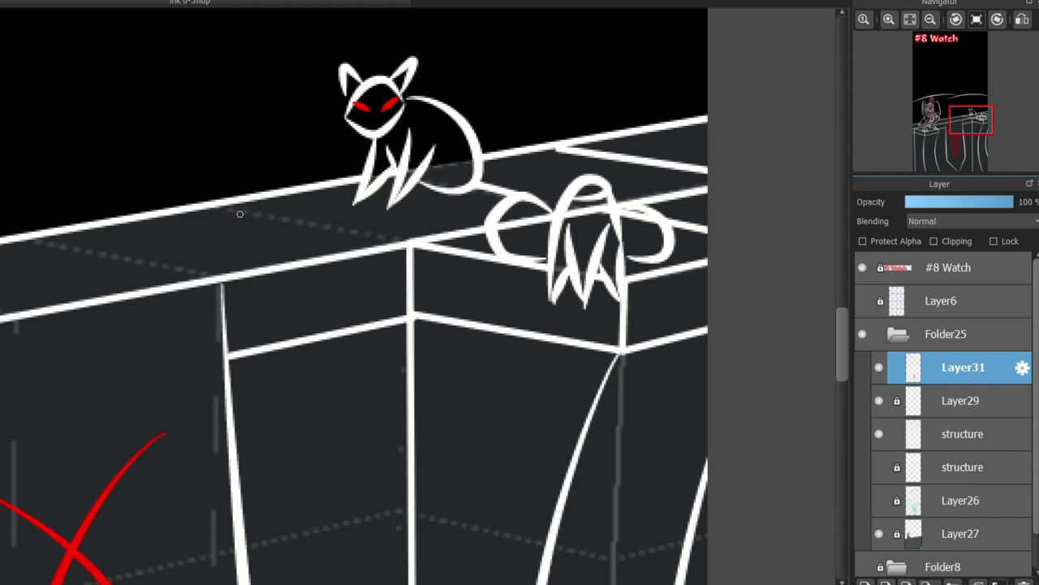
- Ink the slanted block dividers along the top of the wall in white, following the dashed guides
left_click_drag(239, 214, 231, 267)
scroll(36, 233, "down", 2)
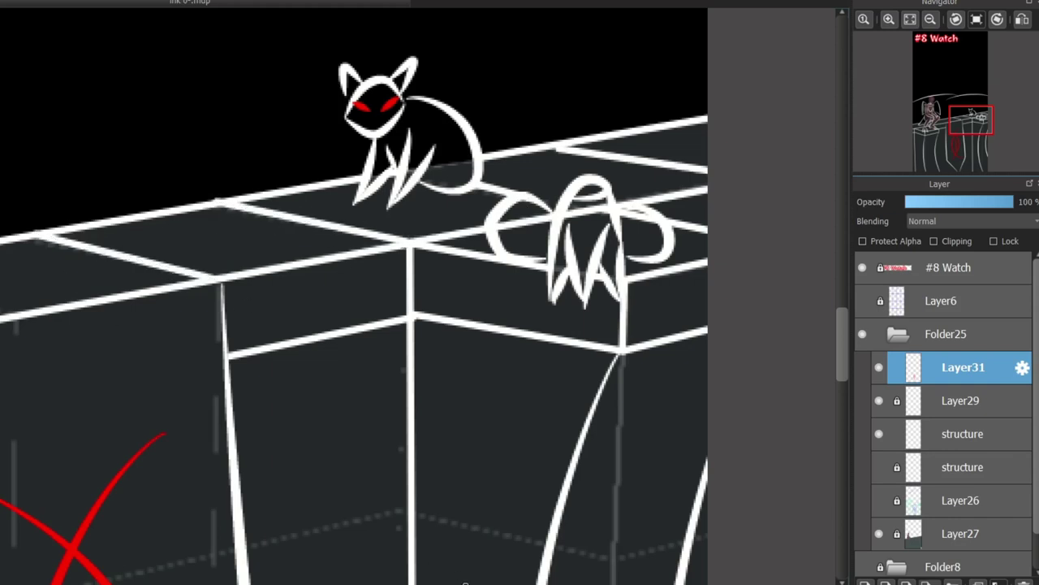
scroll(329, 305, "up", 2)
left_click(497, 312, "shift")
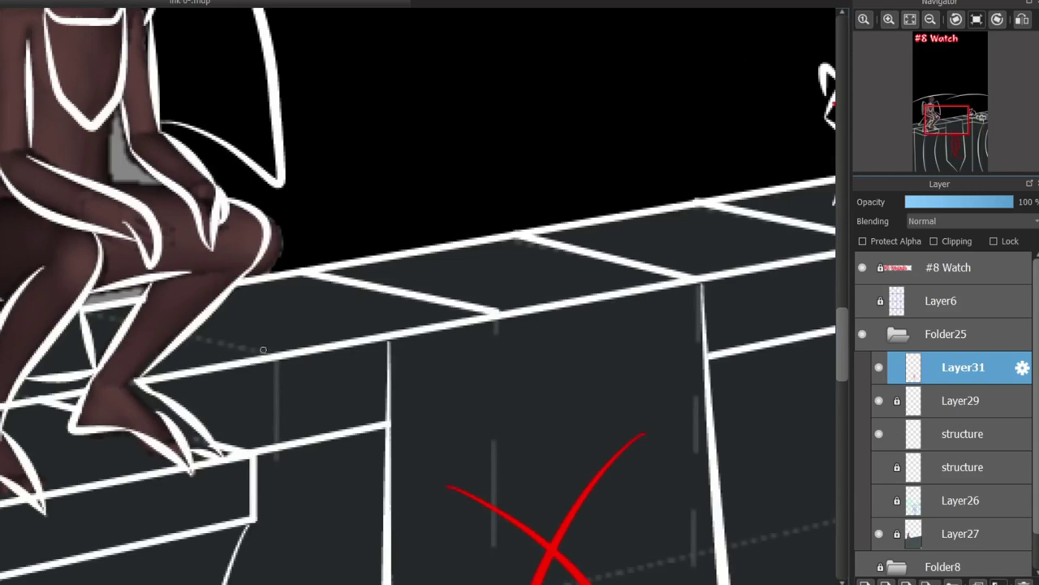
left_click_drag(271, 347, 522, 346)
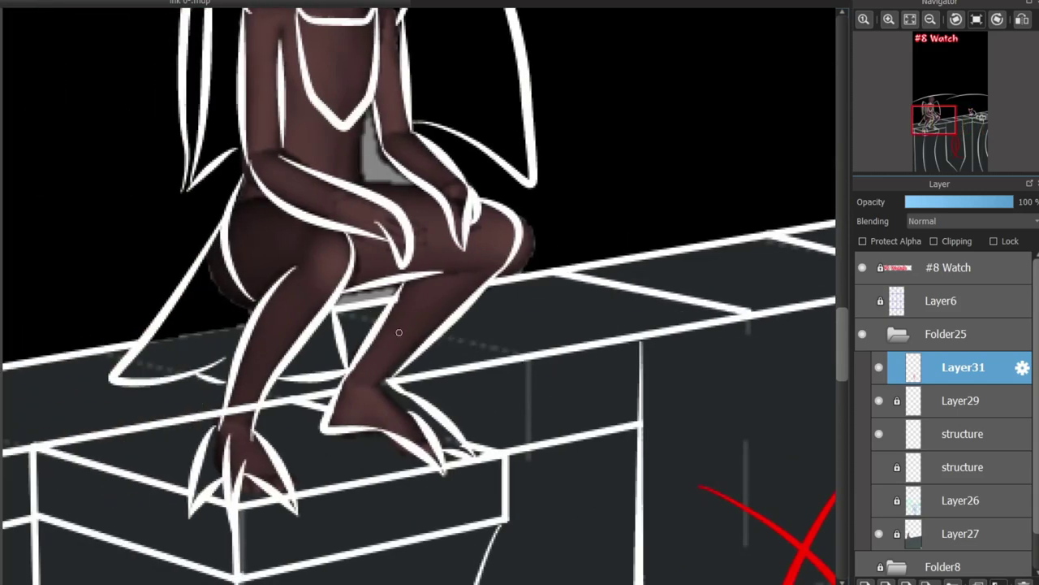
left_click_drag(399, 332, 525, 363)
- Erase the new block and edge lines showing through the seated figure's shin and the small statue's wing
scroll(398, 332, "up", 2)
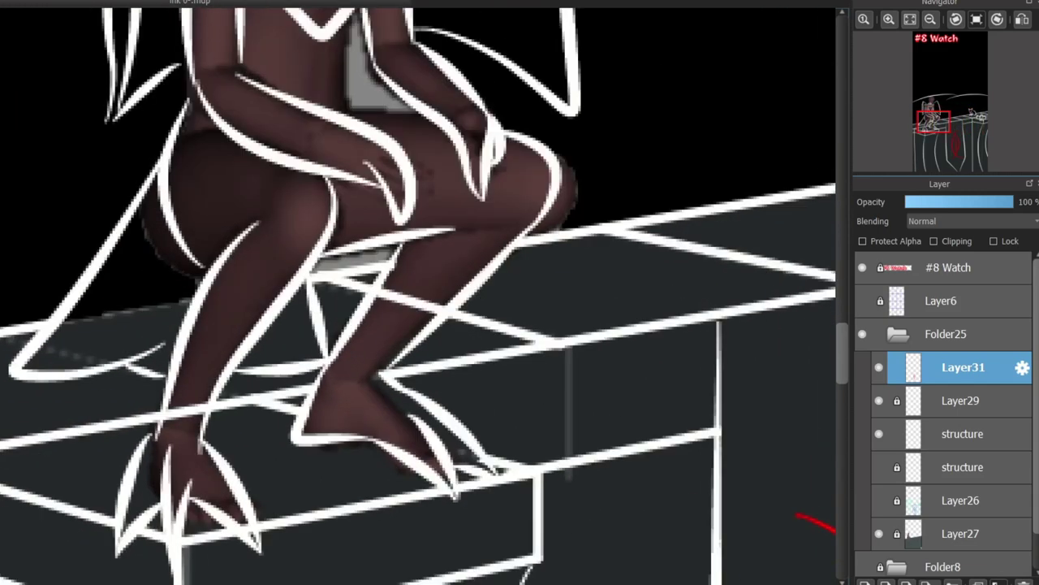
left_click_drag(344, 290, 403, 298)
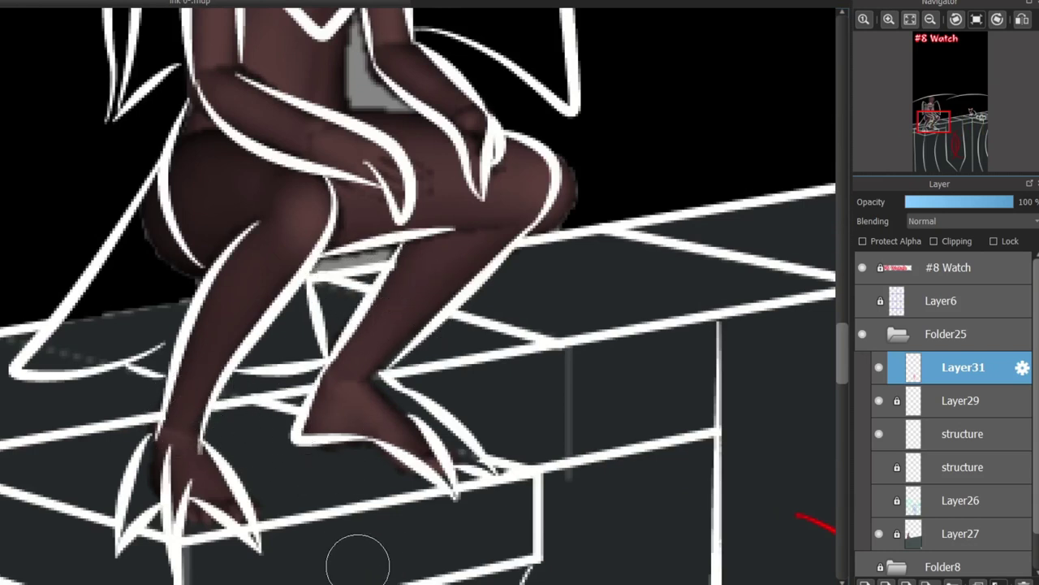
scroll(358, 560, "right", 10)
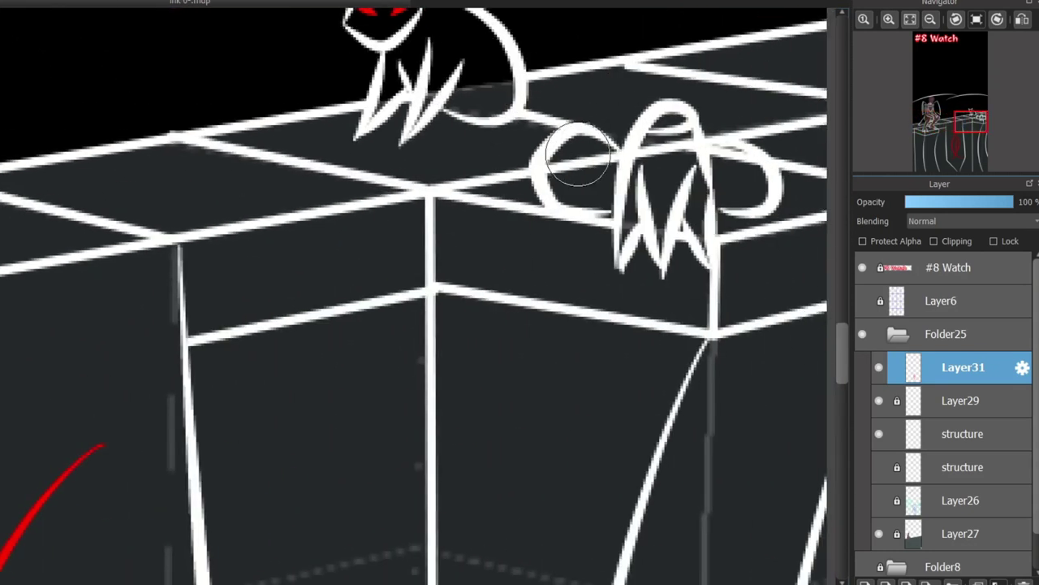
left_click_drag(579, 156, 597, 151)
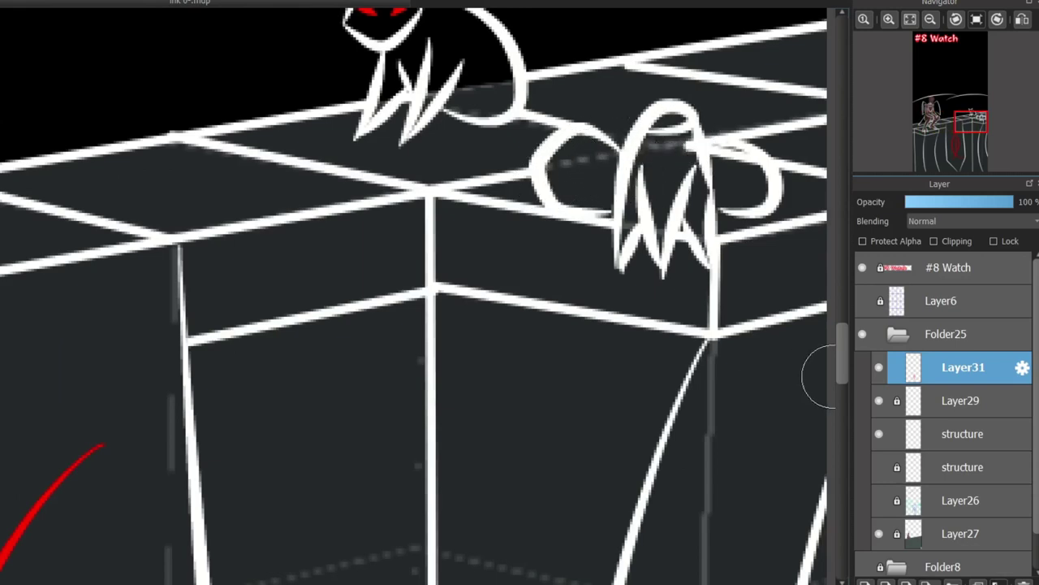
scroll(820, 376, "up", 3)
key("Down")
key("Down")
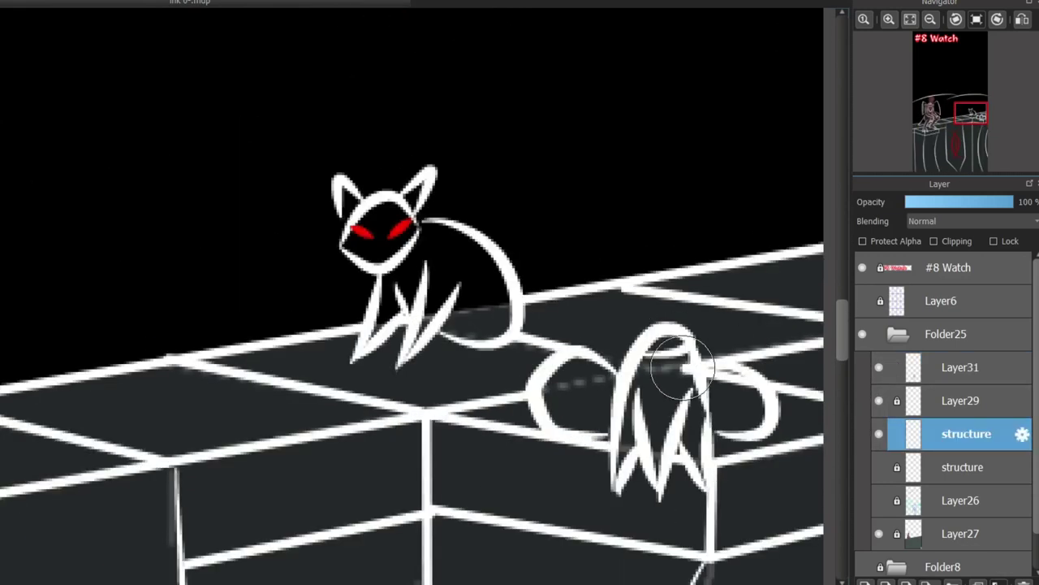
scroll(648, 294, "down", 4)
scroll(780, 336, "up", 6)
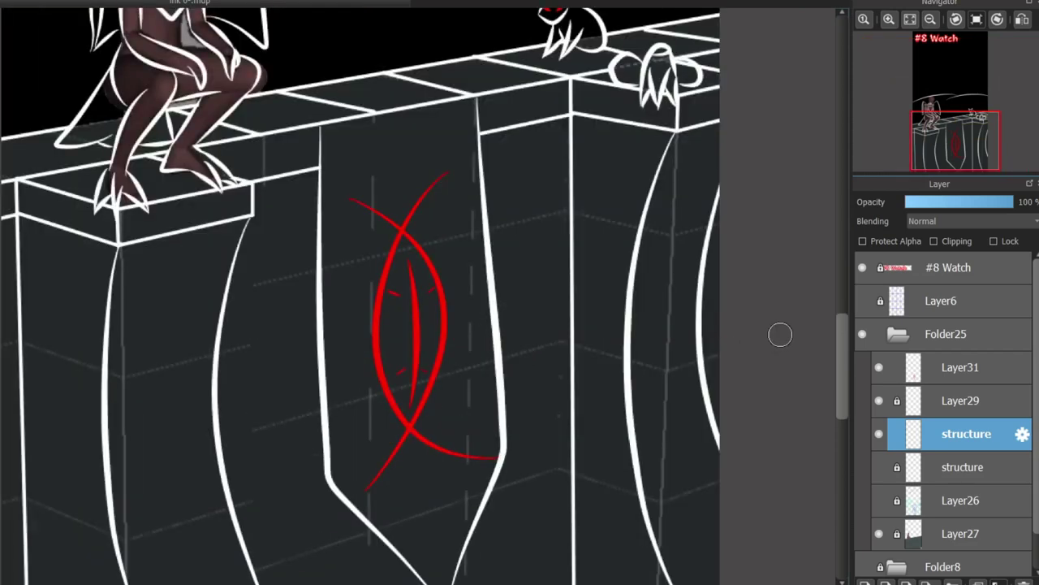
left_click(878, 367)
left_click(962, 367)
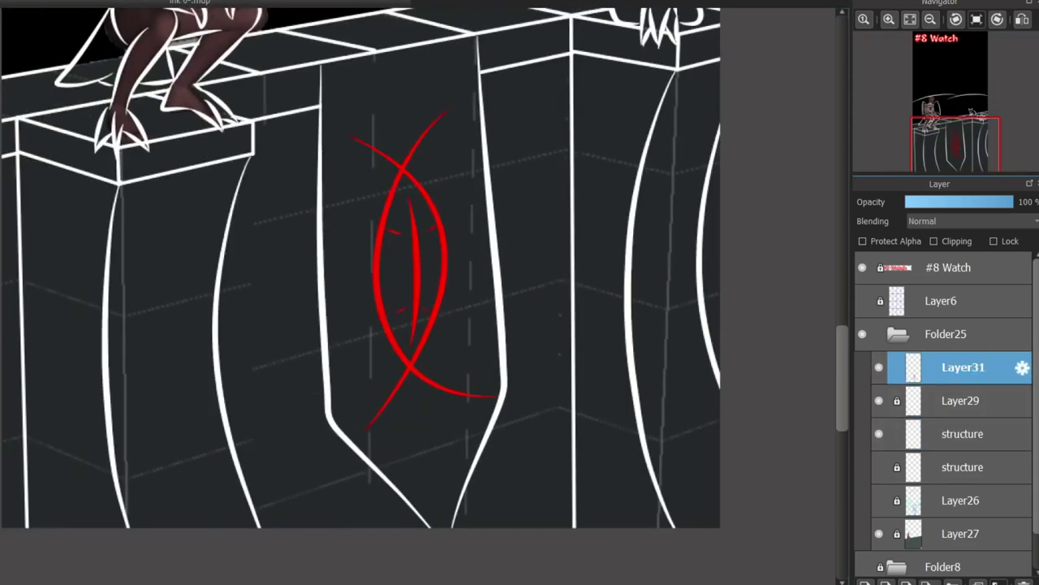
- Ink two slanted brick lines on the side face of the figure's pillar and try one across the banner wall
scroll(4, 268, "up", 2)
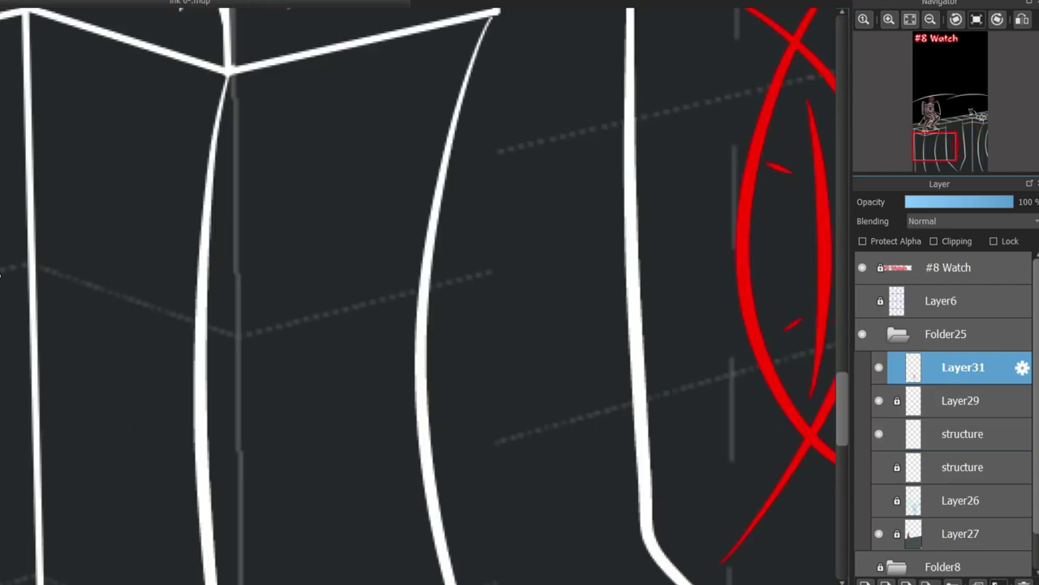
left_click_drag(29, 266, 203, 321)
scroll(122, 400, "down", 5)
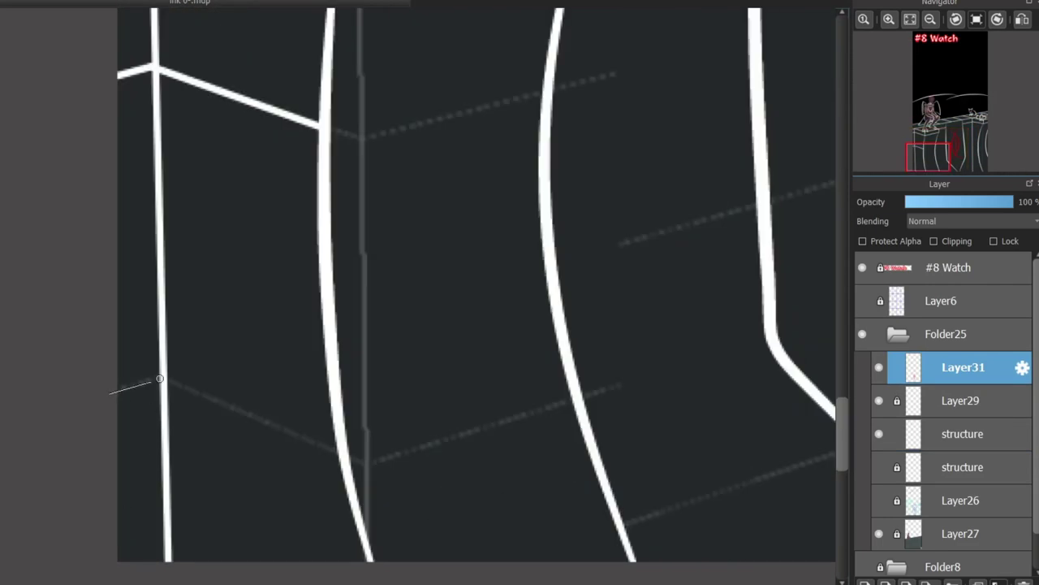
left_click(335, 445, "shift")
scroll(336, 445, "down", 4)
scroll(609, 247, "up", 4)
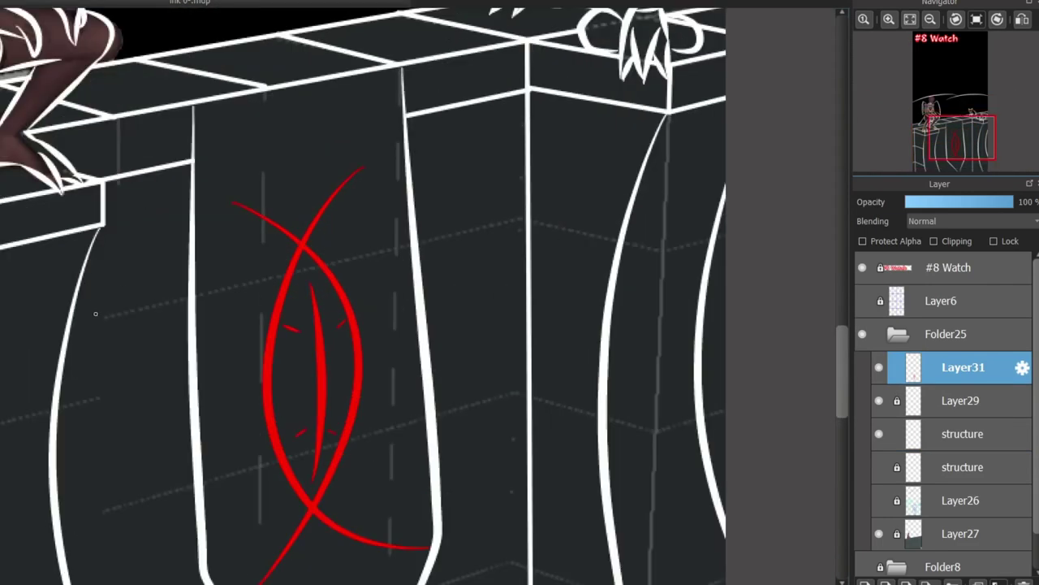
left_click(610, 242, "shift")
- Add a new layer directly above the visible structure layer, keeping Layer31 shown
scroll(609, 241, "down", 4)
scroll(609, 241, "up", 2)
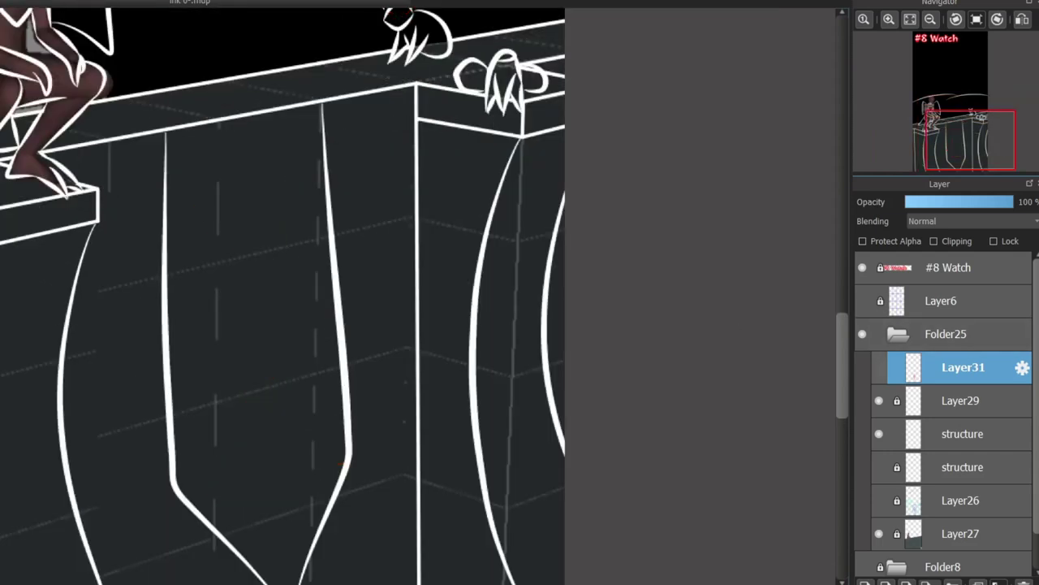
left_click(962, 433)
left_click(865, 581)
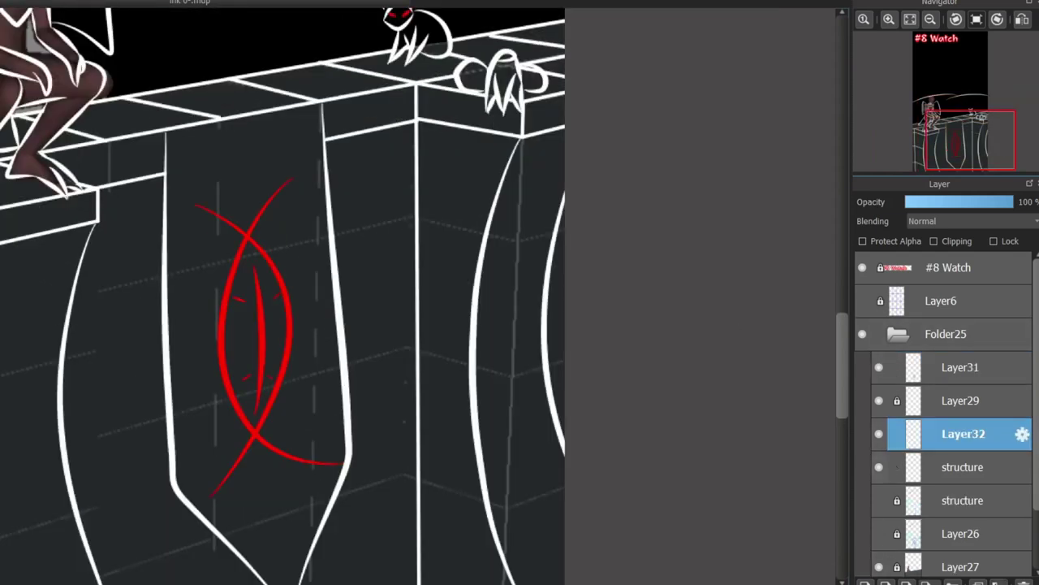
- Lock Layer31 and the visible structure layer, and ink three white brick courses across the banner wall and around its corner on Layer32
left_click(963, 367)
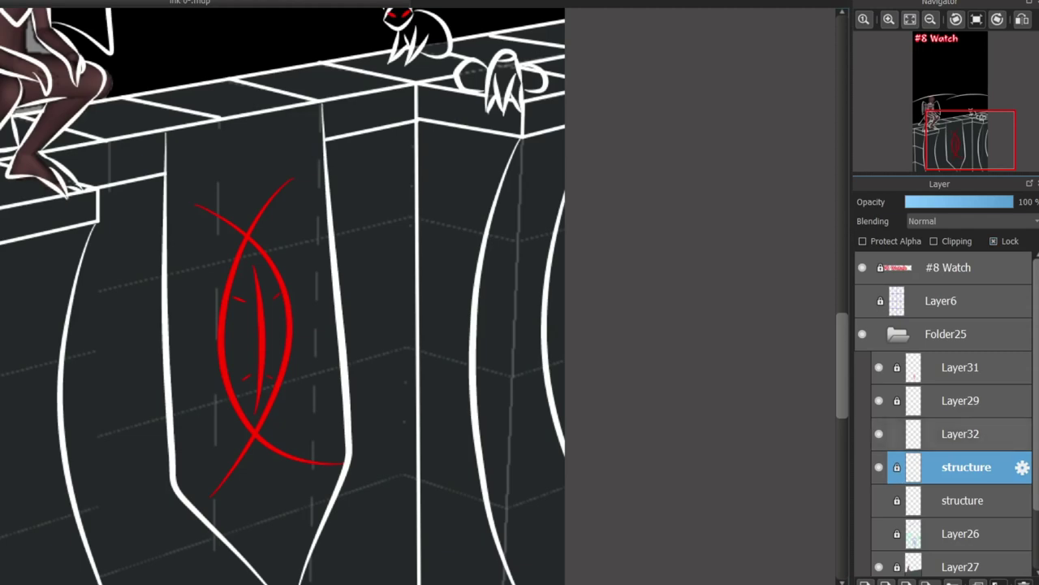
left_click(961, 434)
scroll(754, 262, "up", 2)
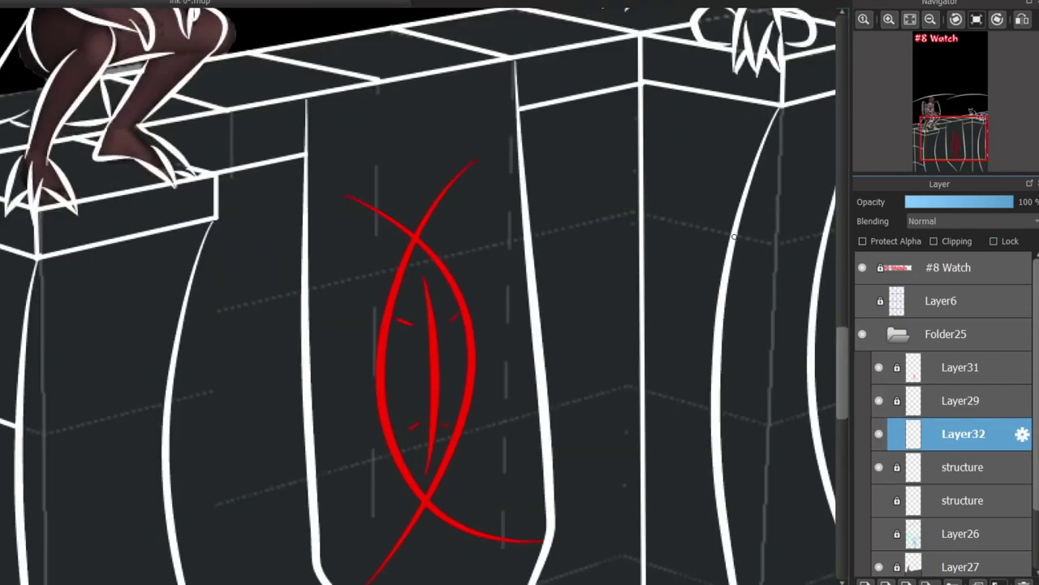
left_click(641, 213, "shift")
left_click(182, 316, "shift")
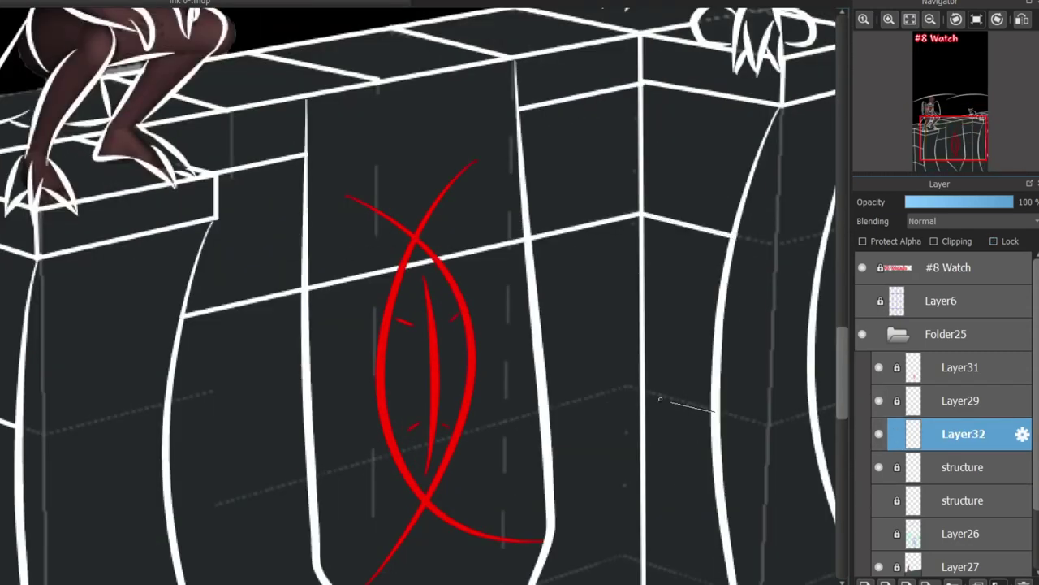
left_click(642, 389, "shift")
left_click(173, 517, "shift")
scroll(731, 343, "down", 5)
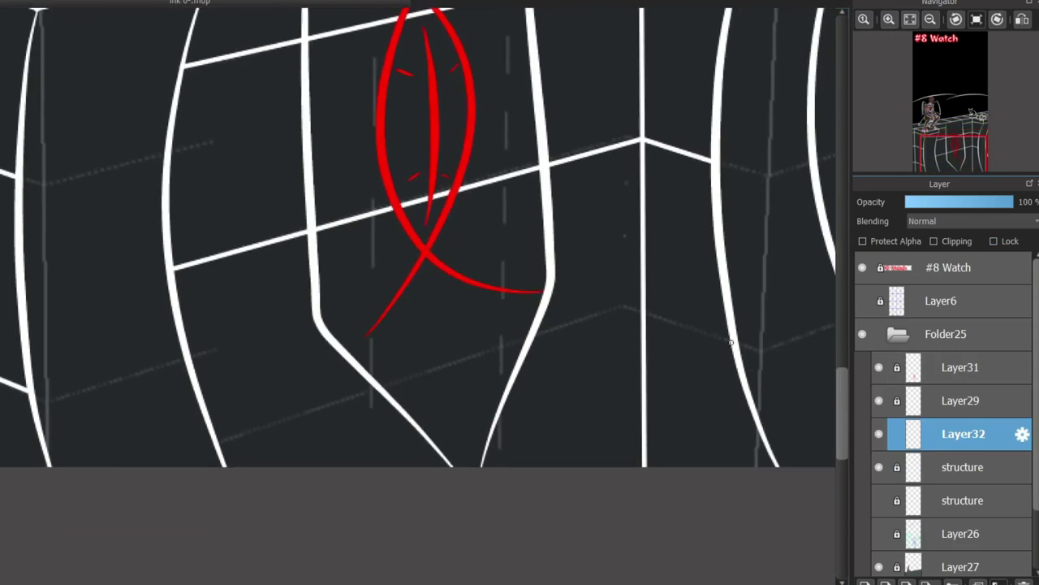
left_click(641, 313, "shift")
left_click(212, 447, "shift")
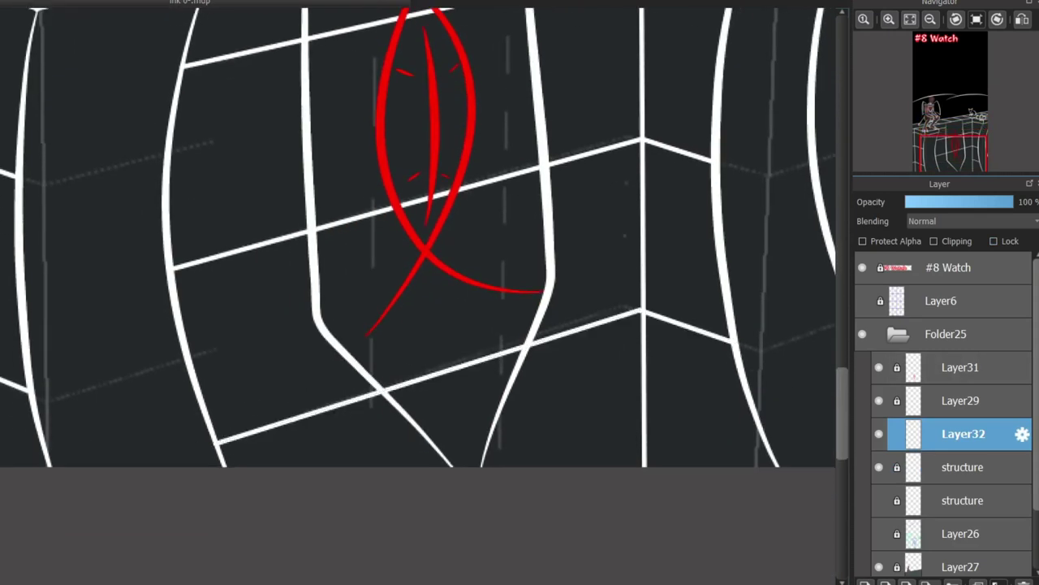
- Erase the sections of the three brick courses that run through the inside of the banner
scroll(211, 447, "down", 5)
scroll(605, 187, "up", 6)
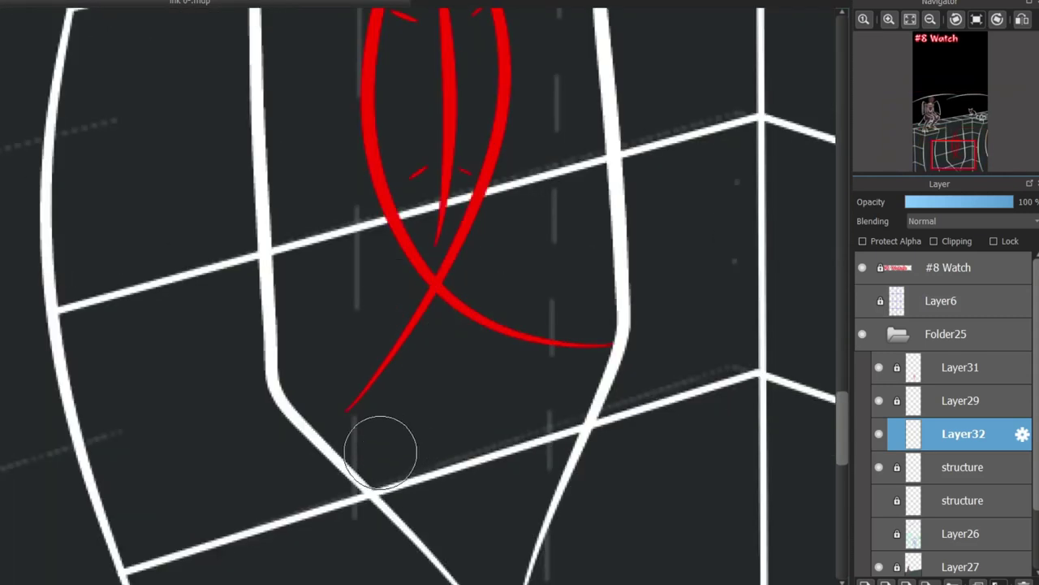
left_click_drag(389, 487, 571, 431)
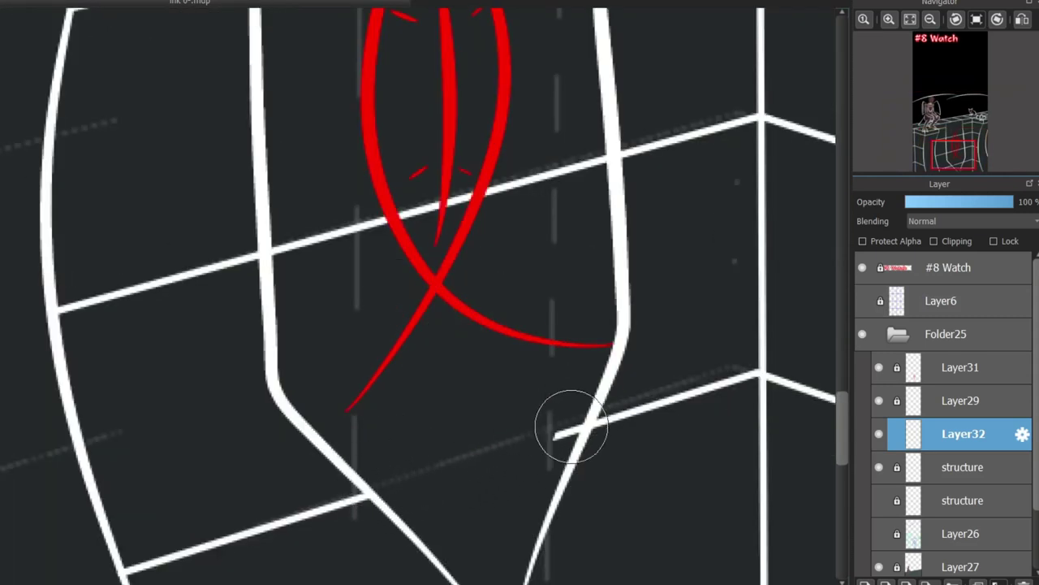
mouse_move(602, 179)
left_mouse_down()
mouse_move(562, 170)
mouse_move(382, 236)
mouse_move(289, 242)
left_mouse_up()
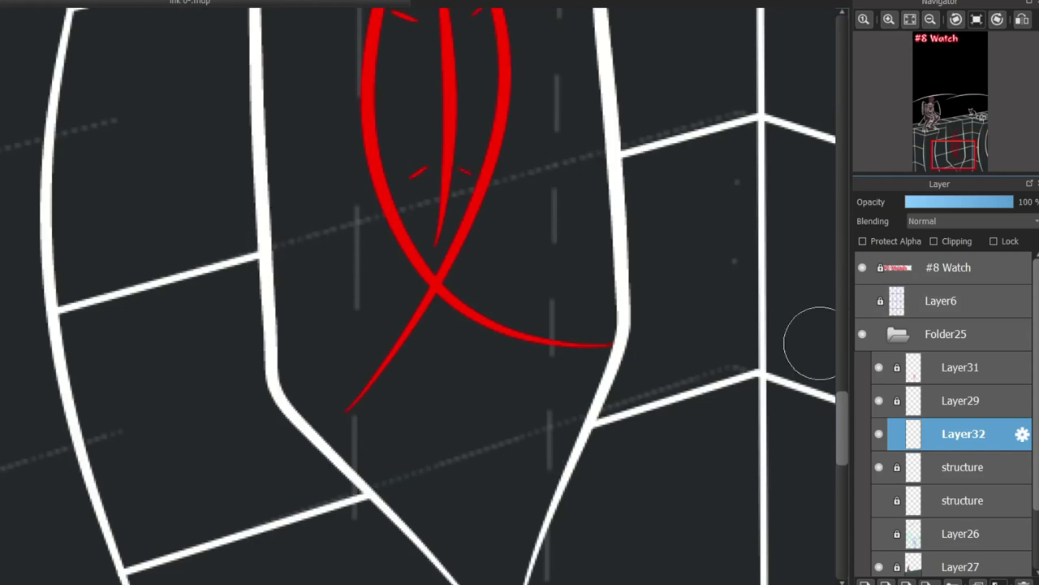
scroll(817, 343, "up", 5)
mouse_move(585, 202)
left_mouse_down()
mouse_move(474, 228)
mouse_move(515, 208)
mouse_move(341, 255)
mouse_move(267, 235)
left_mouse_up()
scroll(430, 383, "down", 5)
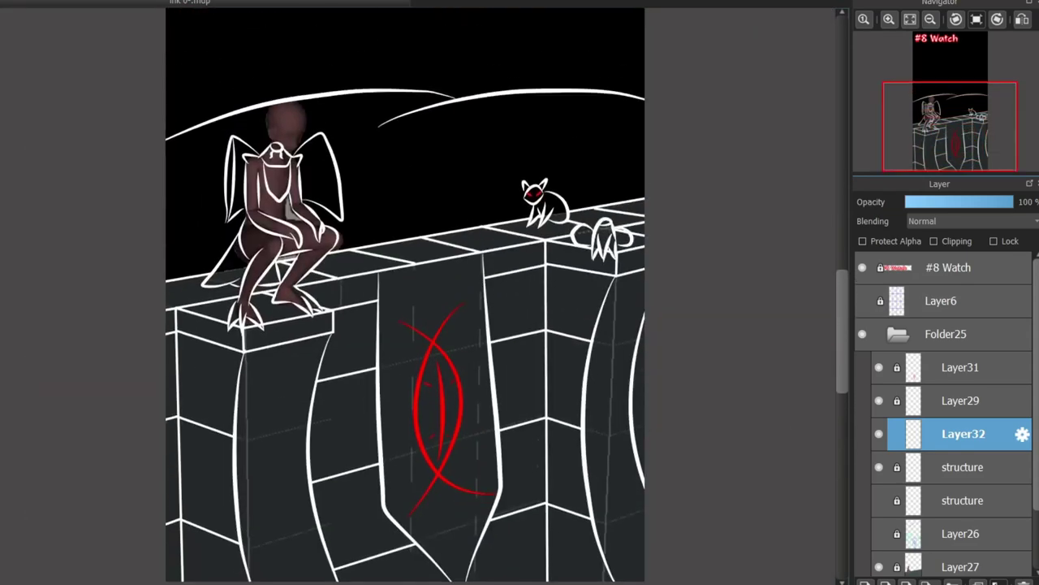
scroll(405, 337, "up", 3)
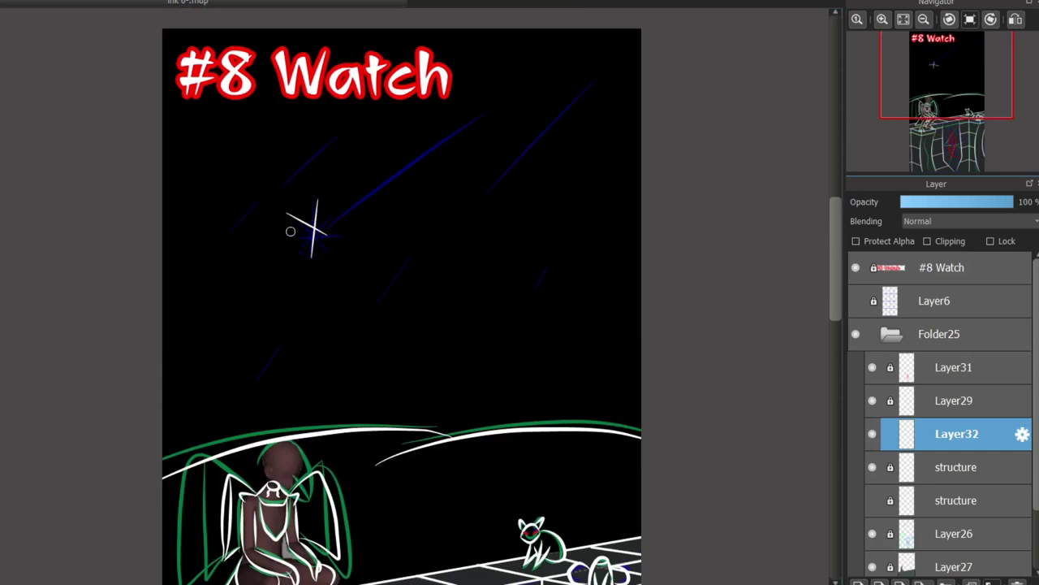
left_click_drag(387, 269, 610, 90)
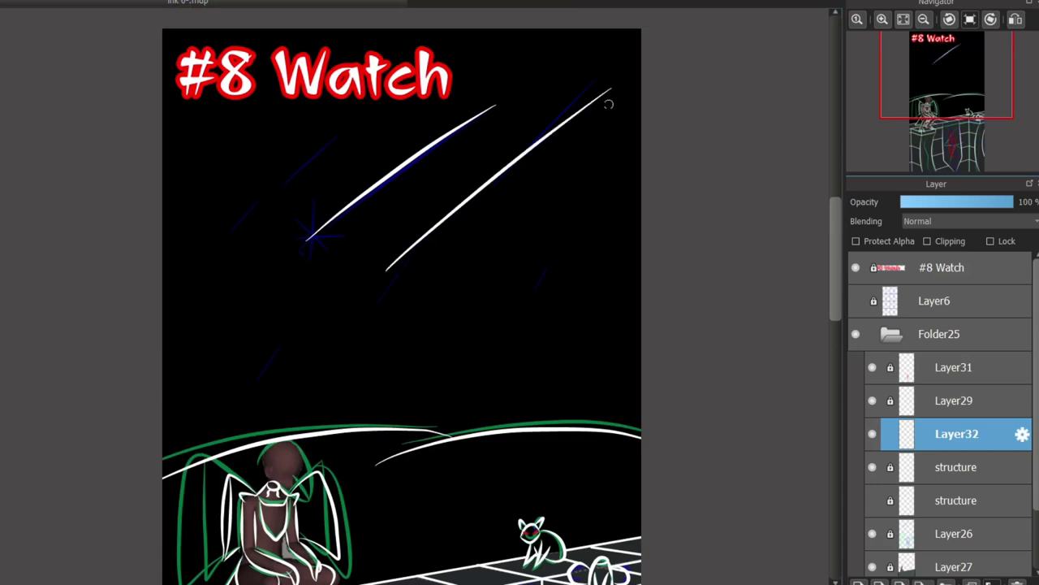
key("ctrl+z")
key("ctrl+z")
key("ctrl+z")
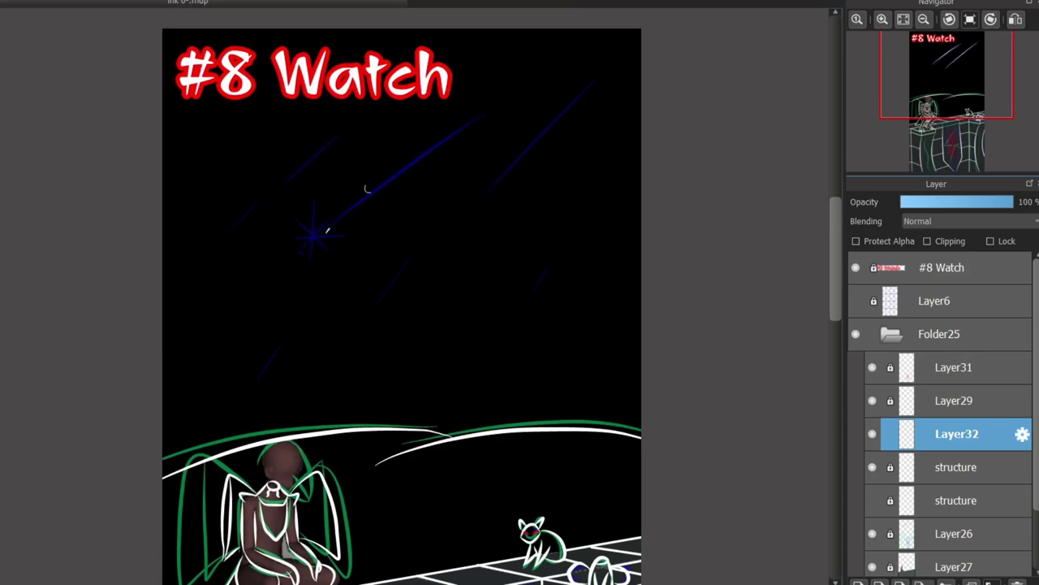
- Ink one long white shooting-star streak in the sky, slanting alongside the longest blue sketch line
left_click_drag(345, 229, 464, 136)
left_click_drag(335, 241, 551, 70)
- Center a radial guide on the shooting star's head and ink short tapered white rays fanning out around the long streak
scroll(335, 240, "up", 3)
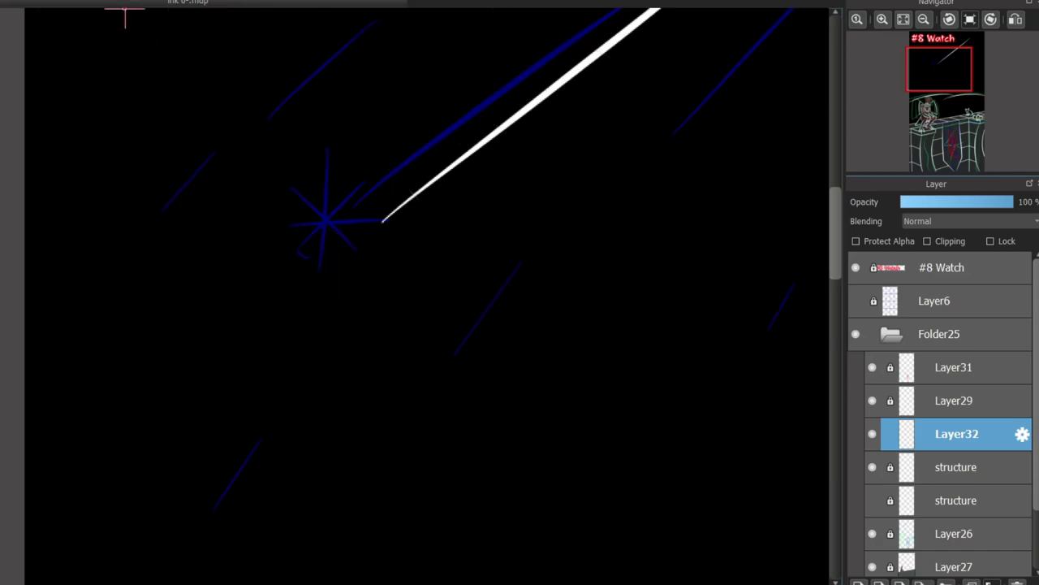
left_click_drag(251, 184, 353, 242)
left_click_drag(363, 193, 394, 36)
left_click_drag(406, 252, 547, 287)
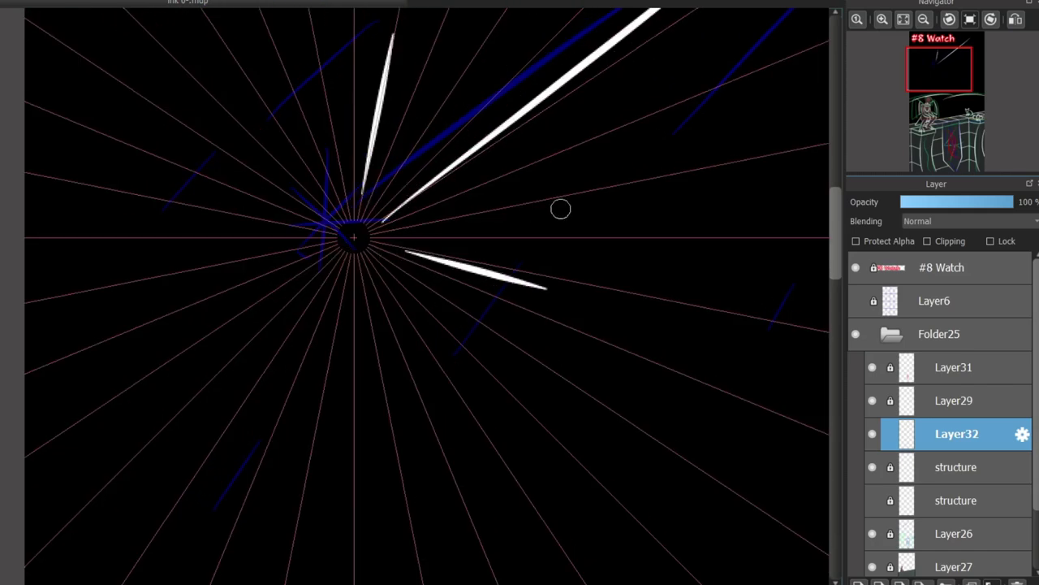
key("ctrl+z")
key("ctrl+z")
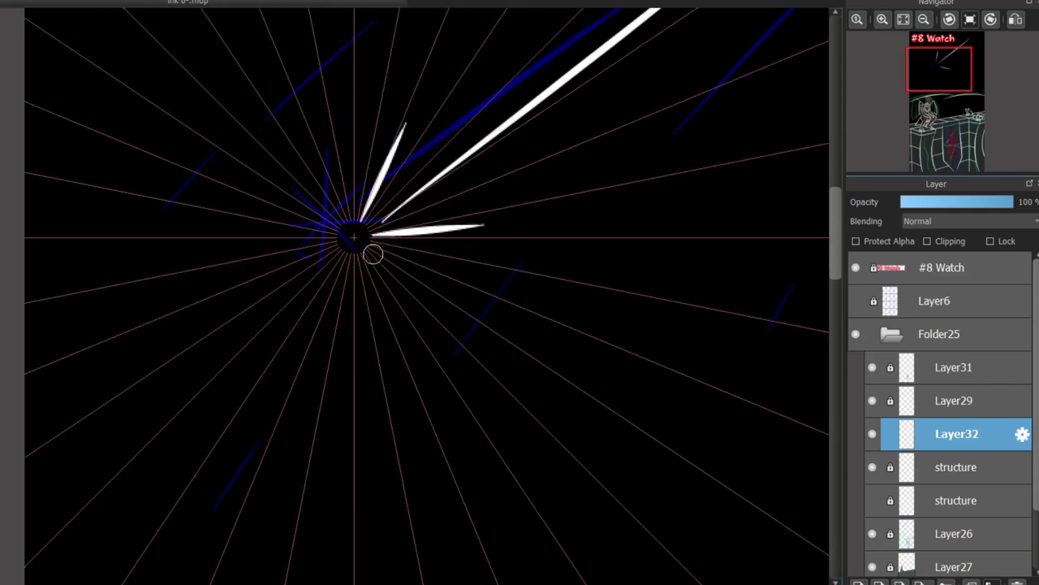
left_click_drag(406, 174, 479, 53)
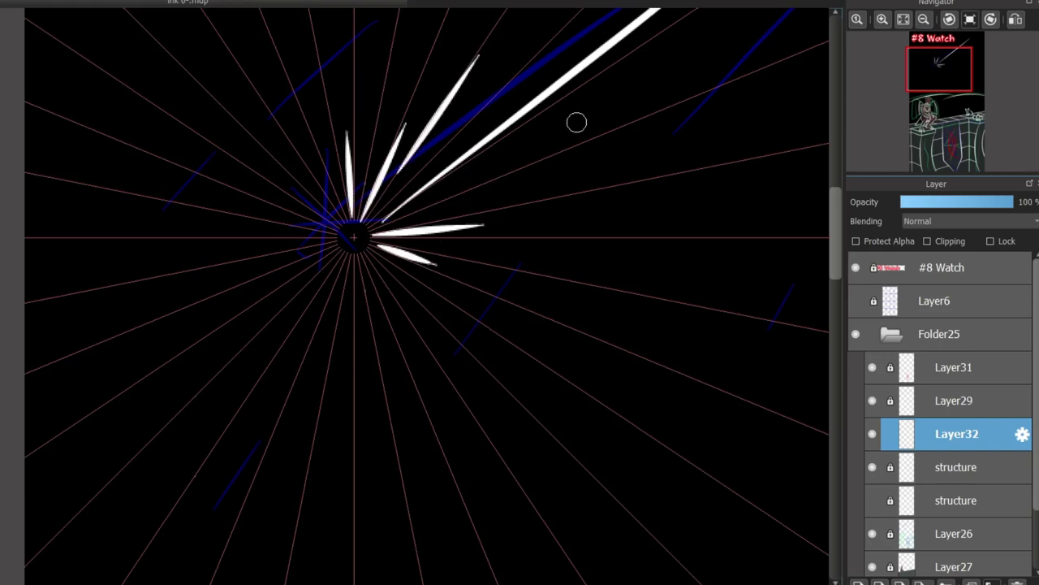
left_click_drag(576, 123, 425, 198)
scroll(450, 190, "down", 3)
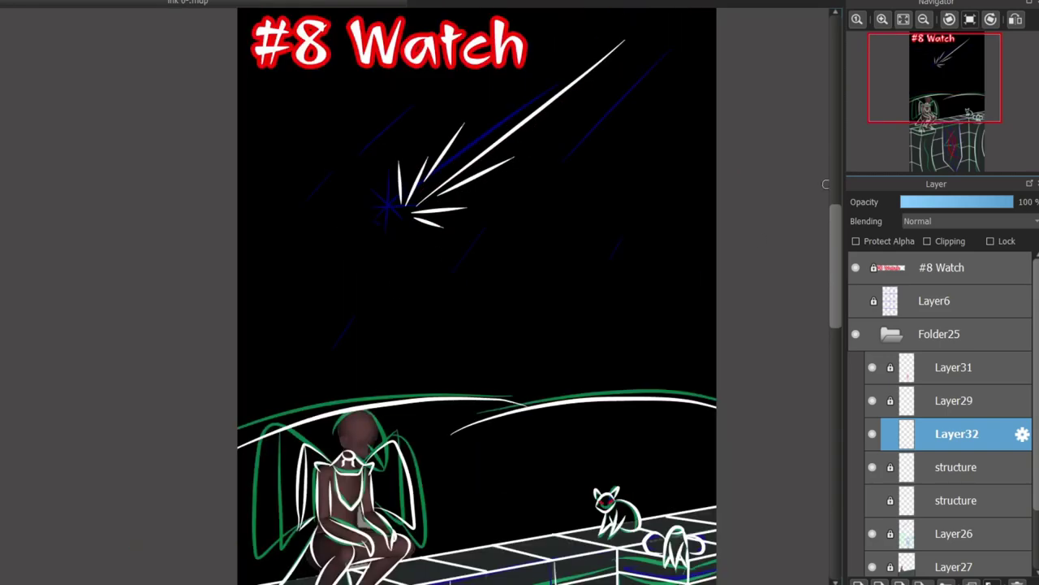
- Ink slanted white meteor streaks of varying length across the sky around the shooting star
scroll(450, 191, "up", 2)
scroll(450, 191, "up", 3)
left_click_drag(441, 234, 407, 290)
left_click_drag(293, 171, 176, 280)
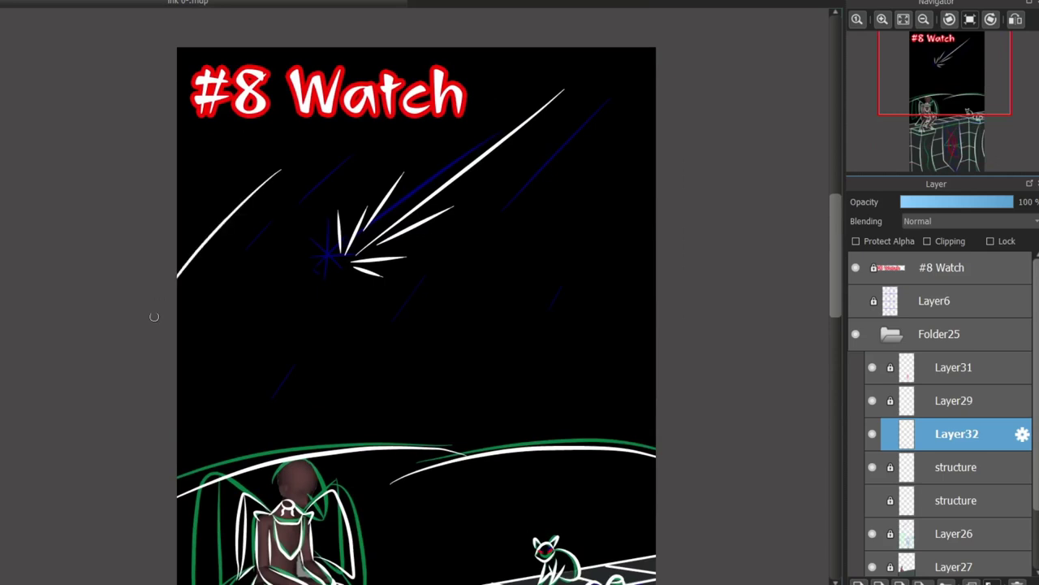
key("ctrl+z")
left_click_drag(288, 146, 177, 229)
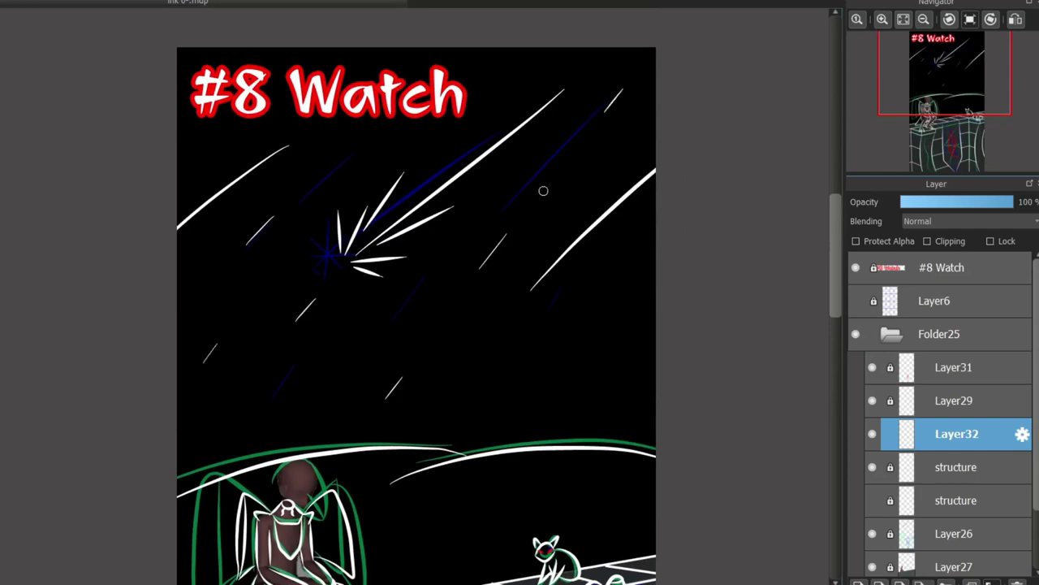
- Hide the Layer26 draft sketch so only the inked lines show
scroll(416, 316, "down", 5)
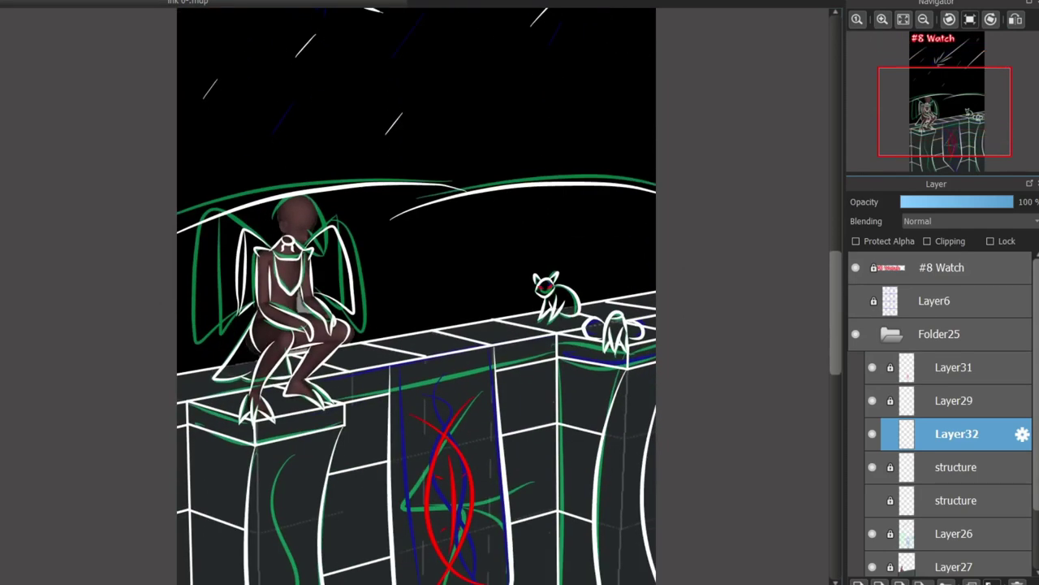
left_click(872, 534)
scroll(940, 406, "down", 1)
scroll(416, 317, "down", 3)
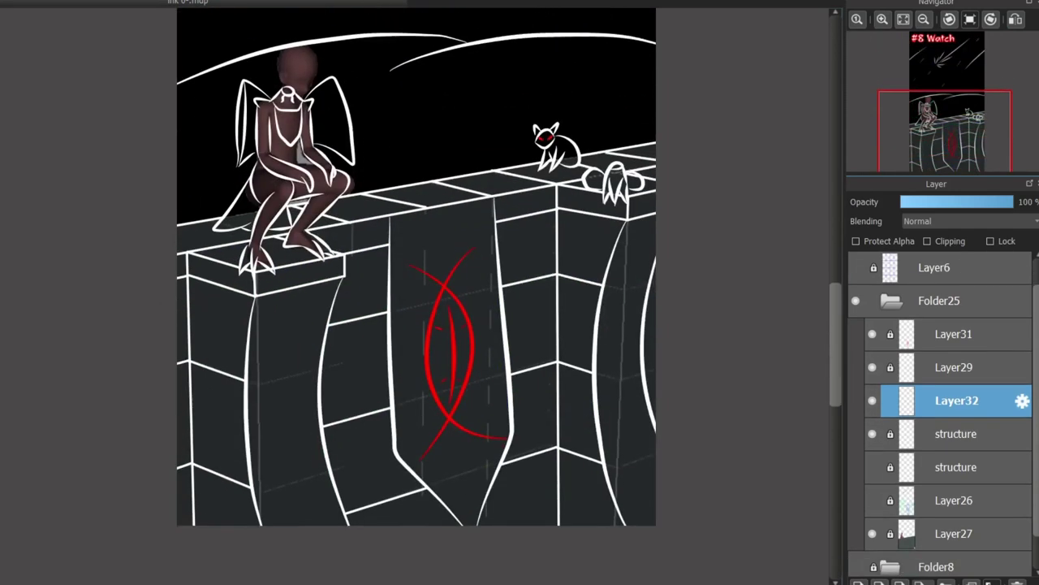
scroll(416, 317, "up", 2)
scroll(454, 414, "up", 5)
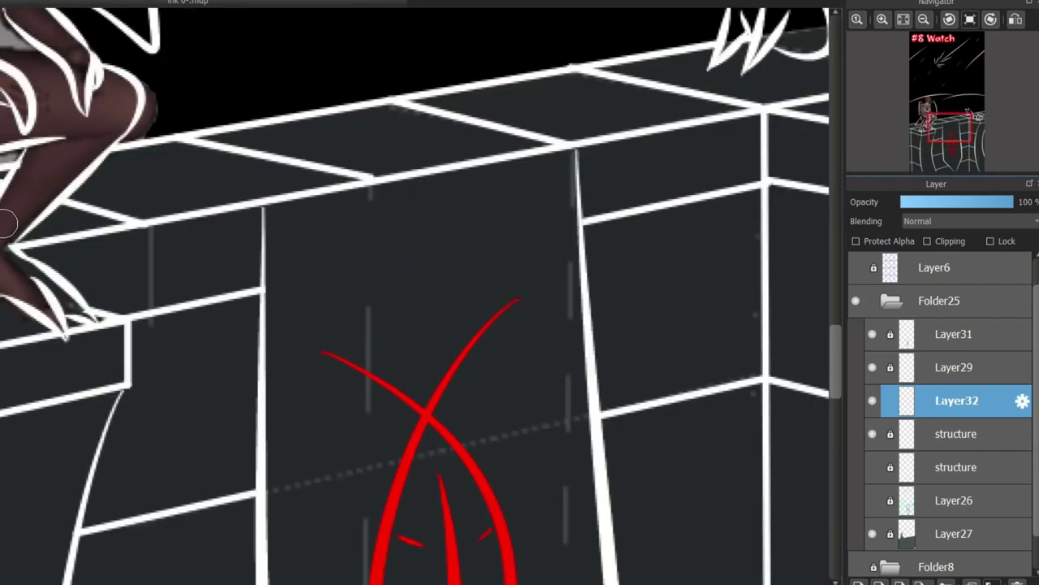
left_click_drag(309, 199, 269, 297)
mouse_move(526, 158)
left_mouse_down()
mouse_move(544, 209)
mouse_move(574, 240)
left_mouse_up()
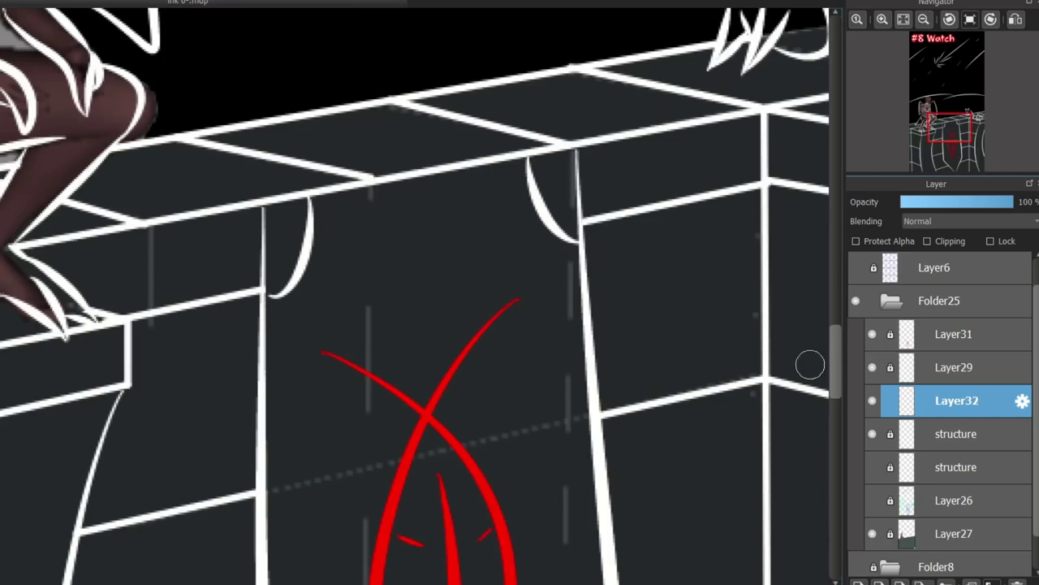
key("ctrl+z")
key("ctrl+z")
- Ink a white arch across the upper part of the banner, joining its two side edges
left_click_drag(268, 226, 574, 158)
key("ctrl+z")
mouse_move(269, 302)
left_mouse_down()
mouse_move(273, 284)
mouse_move(520, 297)
left_mouse_up()
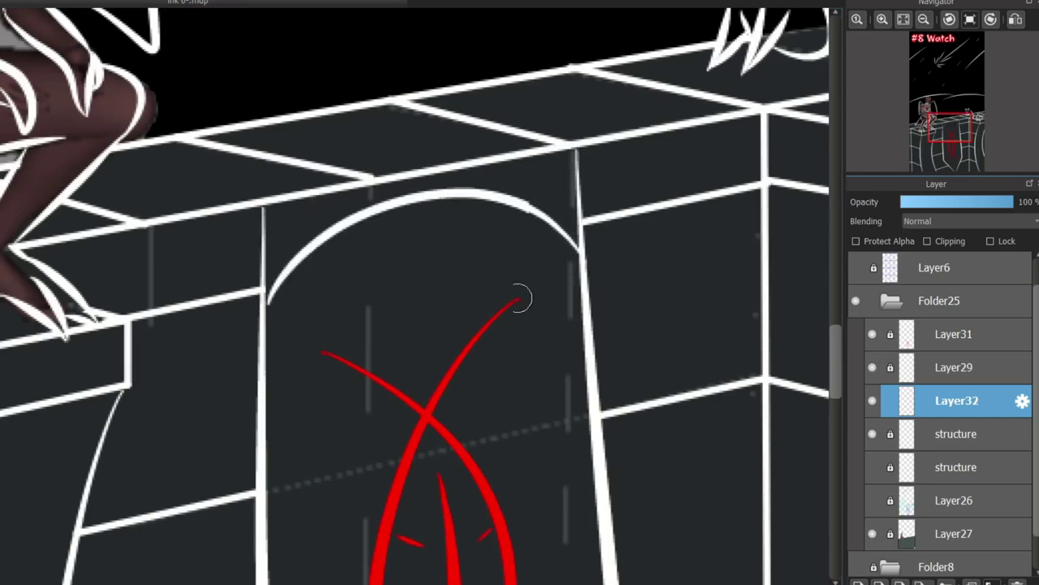
scroll(415, 292, "down", 5)
scroll(323, 290, "up", 1)
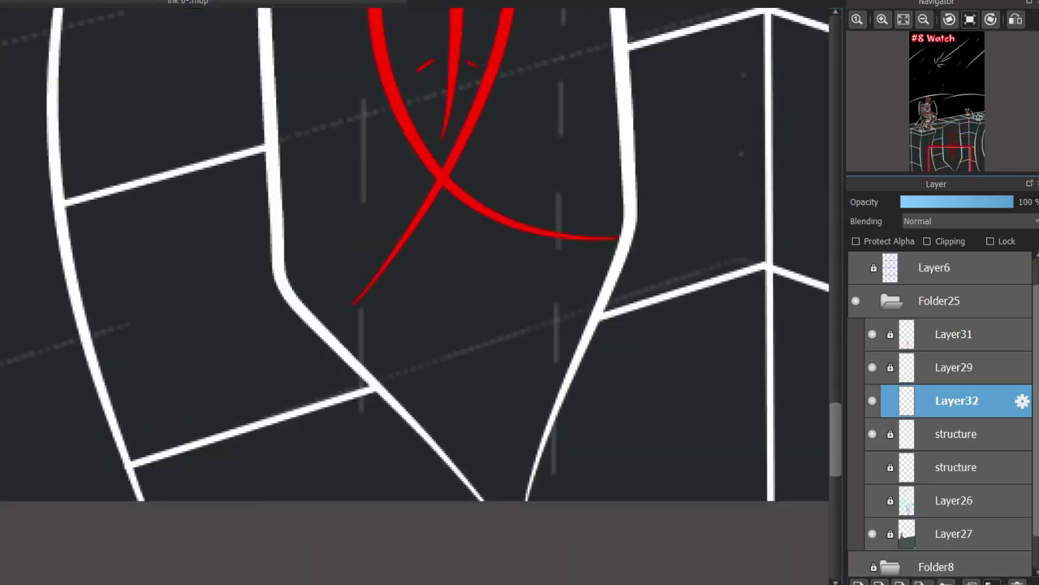
mouse_move(319, 277)
left_mouse_down()
mouse_move(297, 314)
mouse_move(218, 372)
left_mouse_up()
left_click_drag(601, 165, 722, 219)
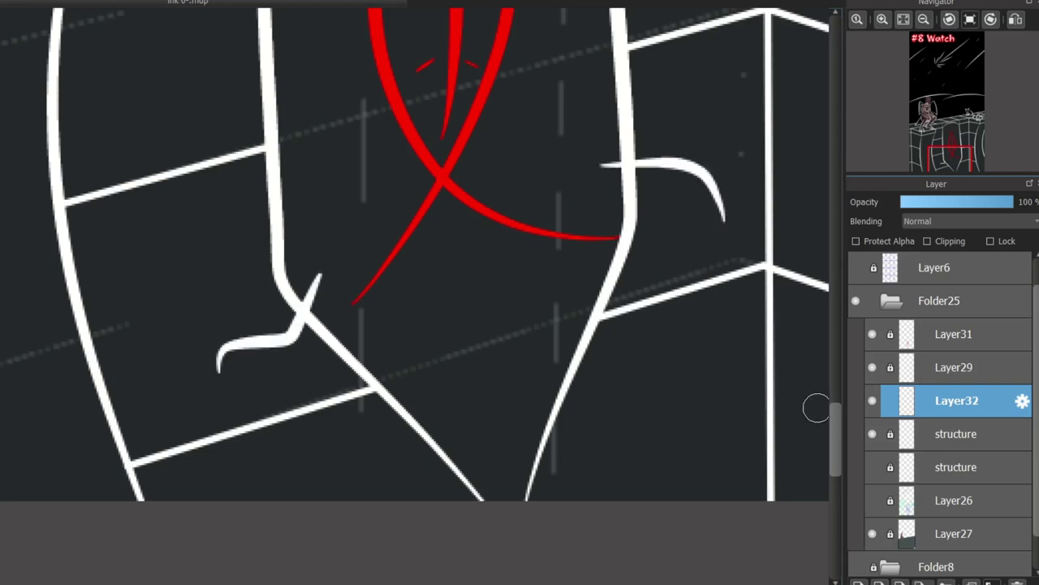
key("ctrl+z")
key("ctrl+z")
left_click_drag(591, 166, 741, 189)
left_click_drag(311, 261, 241, 396)
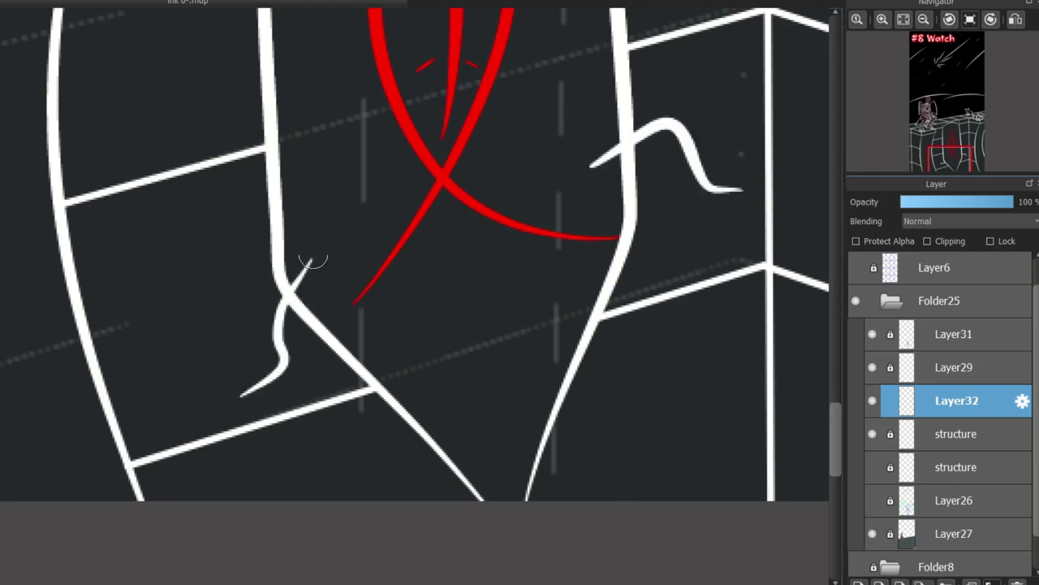
key("ctrl+z")
key("ctrl+z")
- Ink short jagged white marks crossing the banner's outline at its lower left edge, lower right edge and pointed tip
left_click_drag(314, 225, 203, 367)
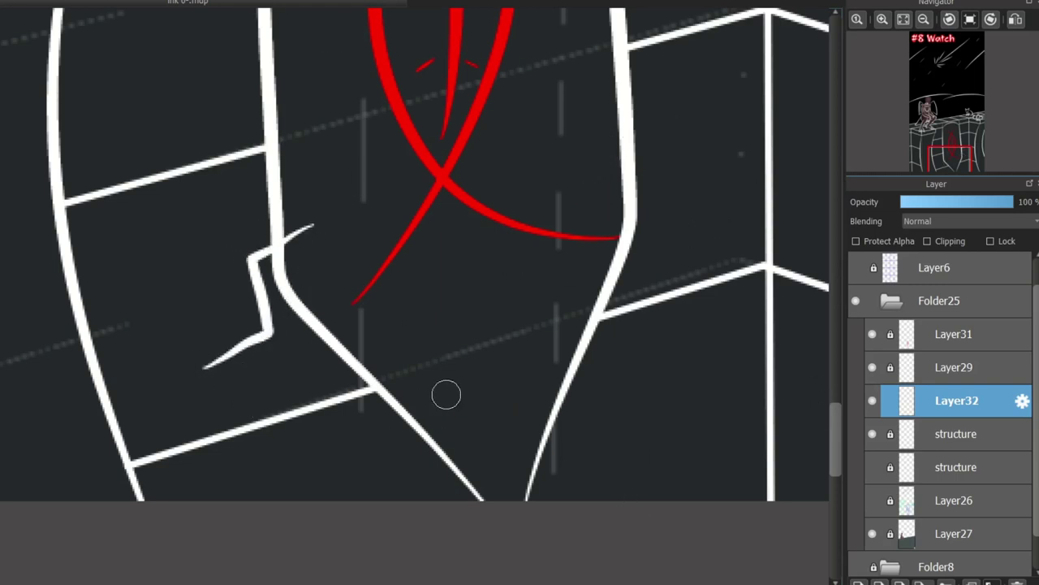
left_click_drag(445, 395, 418, 496)
left_click_drag(608, 151, 672, 218)
scroll(822, 395, "up", 5)
mouse_move(561, 154)
left_mouse_down()
mouse_move(641, 158)
mouse_move(650, 207)
left_mouse_up()
left_click_drag(280, 251, 231, 357)
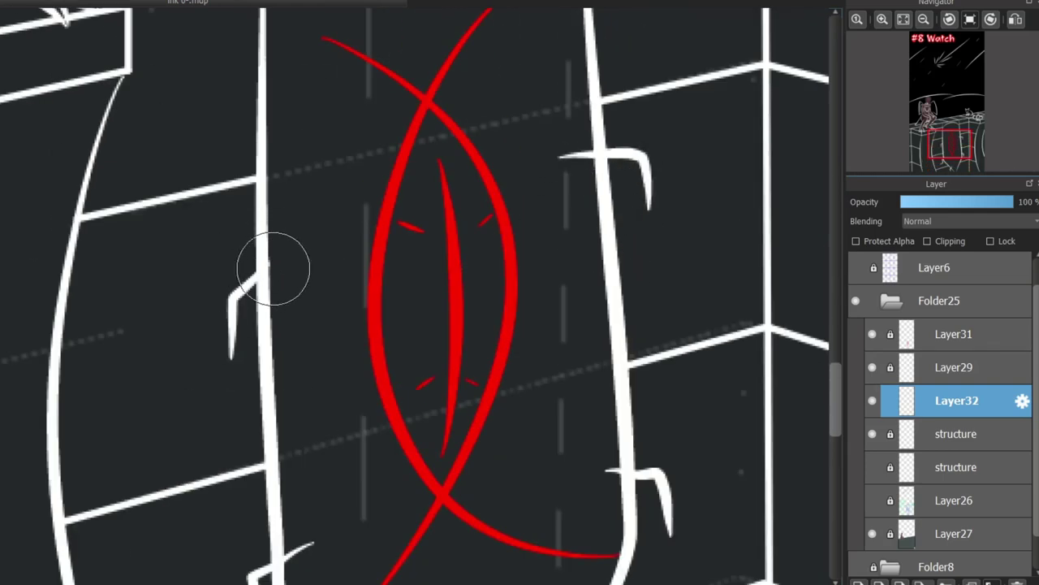
key("ctrl+z")
key("ctrl+z")
key("ctrl+z")
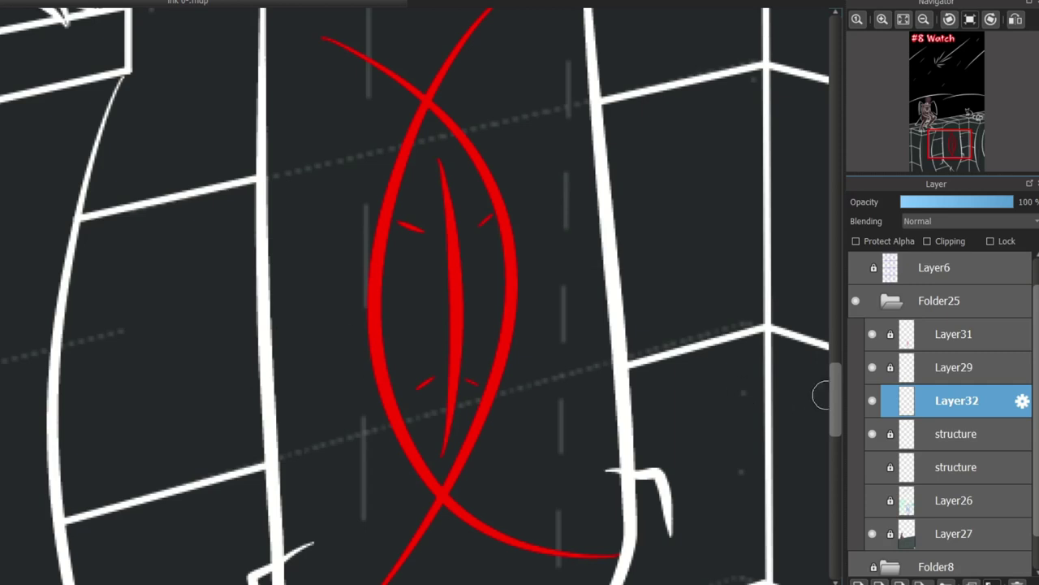
scroll(822, 396, "down", 3)
mouse_move(256, 187)
left_mouse_down()
mouse_move(199, 118)
mouse_move(233, 183)
left_mouse_up()
key("ctrl+z")
key("ctrl+z")
- Ink a zigzag white mark outward from each side edge of the banner around mid-height
left_click_drag(177, 163, 261, 199)
scroll(821, 370, "up", 4)
left_click_drag(587, 317, 686, 246)
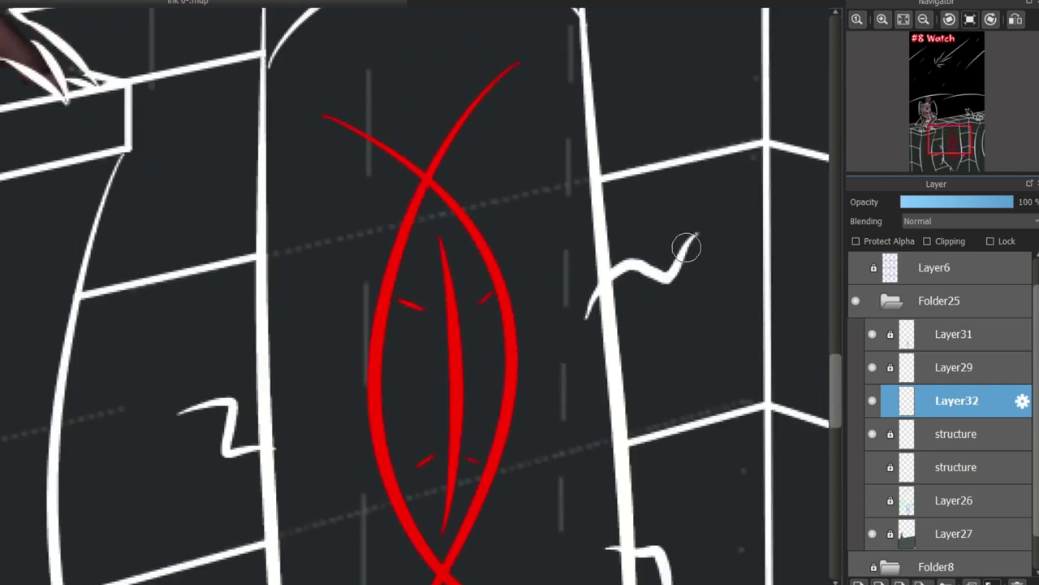
key("ctrl+z")
left_click_drag(573, 301, 682, 232)
- Ink a short hooked white mark outward from each side edge on the upper part of the banner
left_click_drag(568, 125, 654, 114)
key("ctrl+z")
key("ctrl+z")
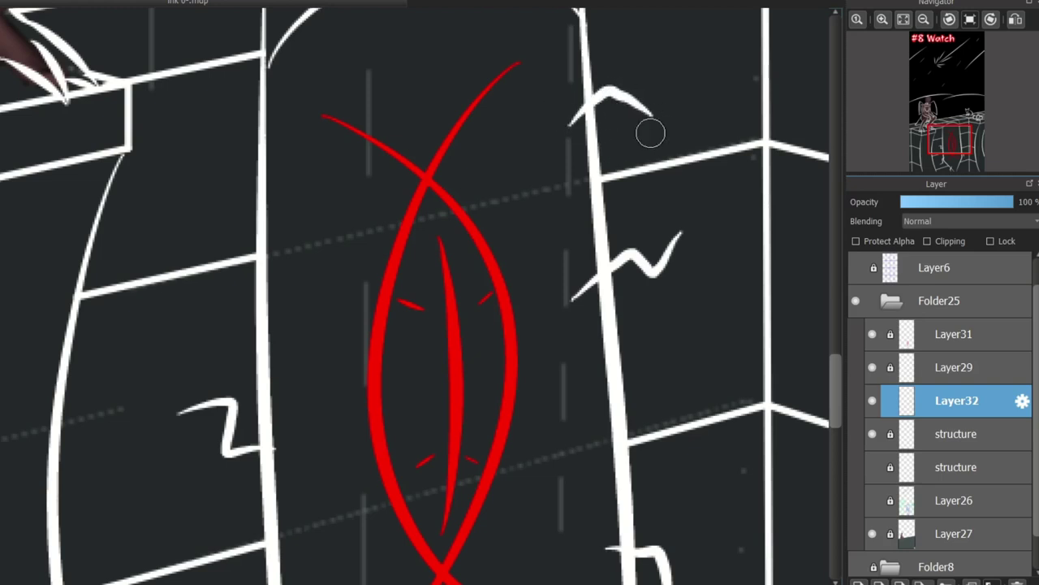
key("ctrl+z")
left_click_drag(258, 177, 293, 164)
key("ctrl+z")
left_click_drag(216, 159, 288, 191)
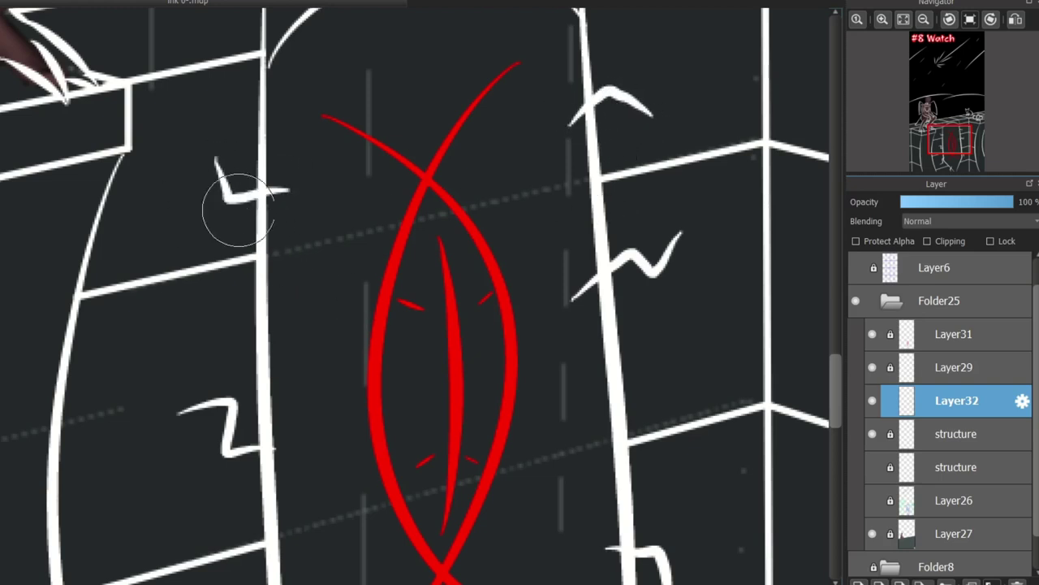
- Erase the ends of the jagged marks that cross over into the inside of the banner
left_click_drag(591, 275, 578, 294)
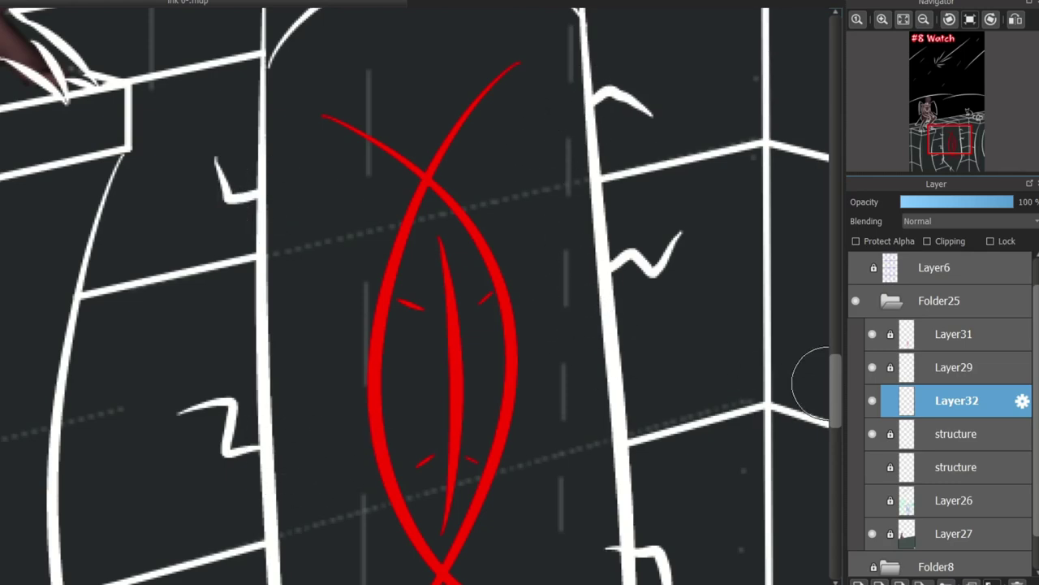
scroll(818, 383, "down", 5)
scroll(446, 225, "down", 3)
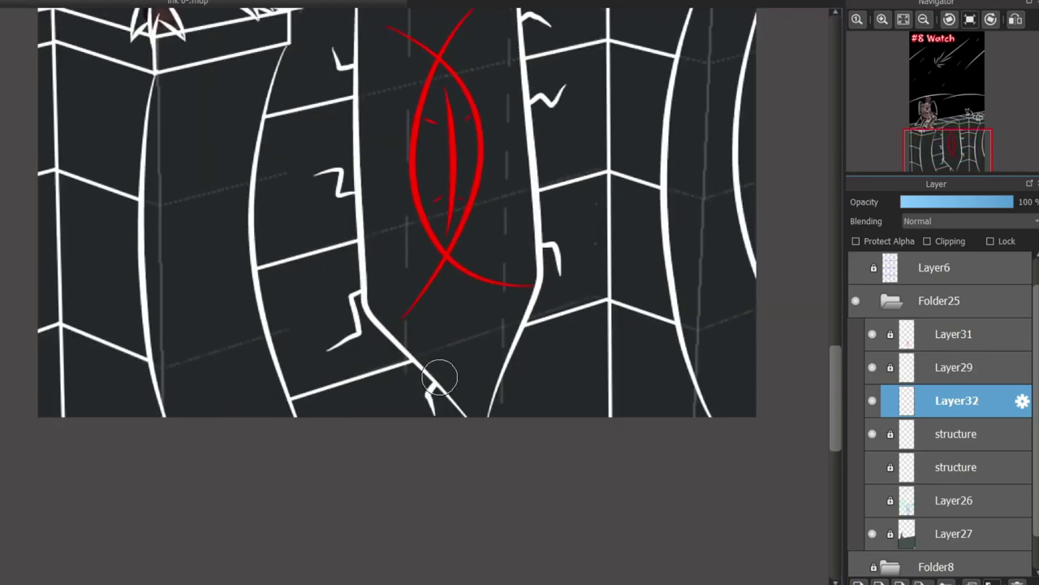
- Hide the dark grey wall fill on Layer27 and the brown body colouring beneath the seated figure's line art
scroll(446, 225, "up", 4)
scroll(382, 220, "down", 3)
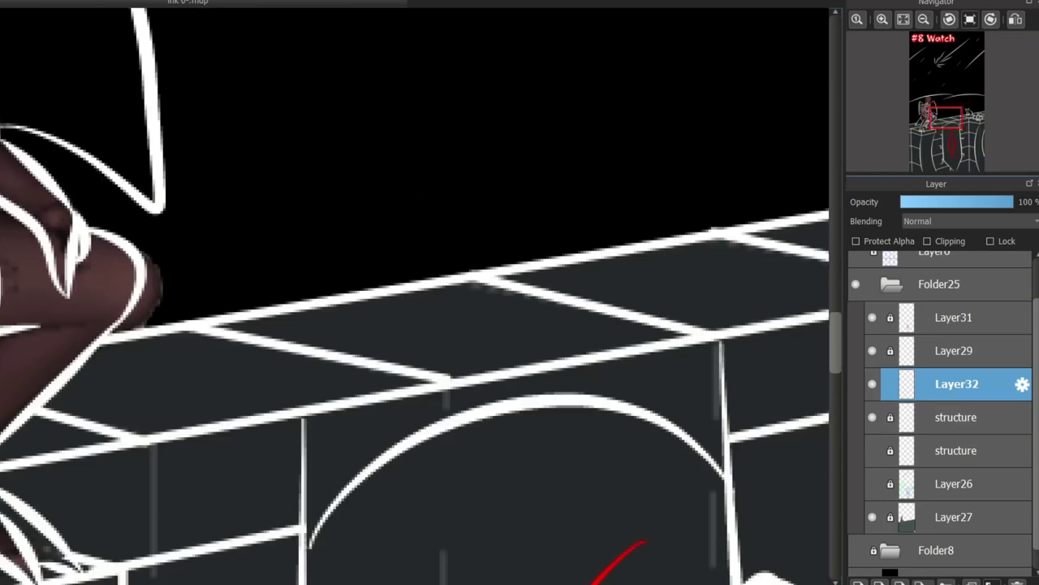
scroll(394, 343, "up", 3)
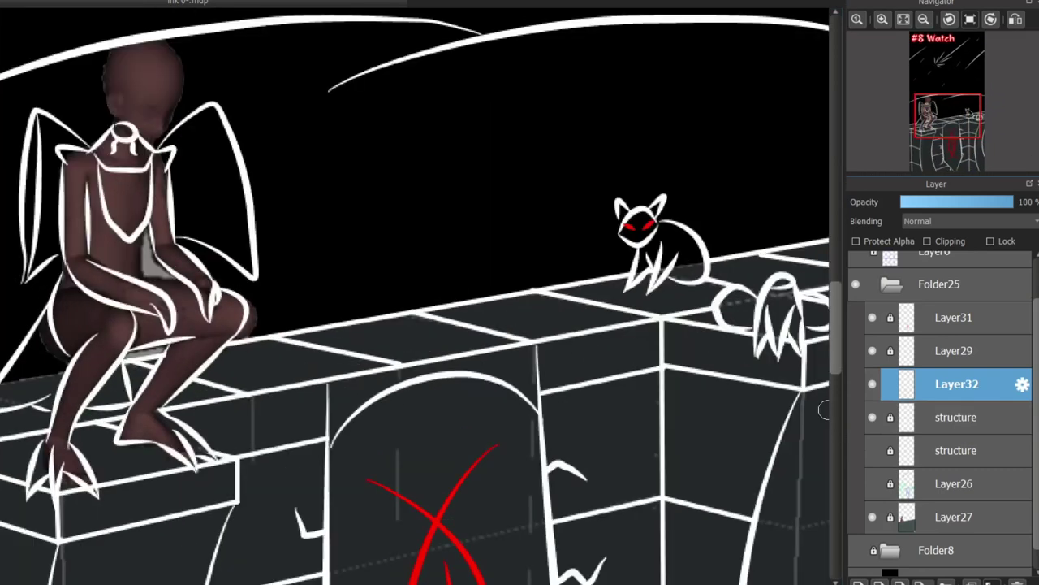
scroll(824, 410, "up", 9)
scroll(595, 417, "down", 6)
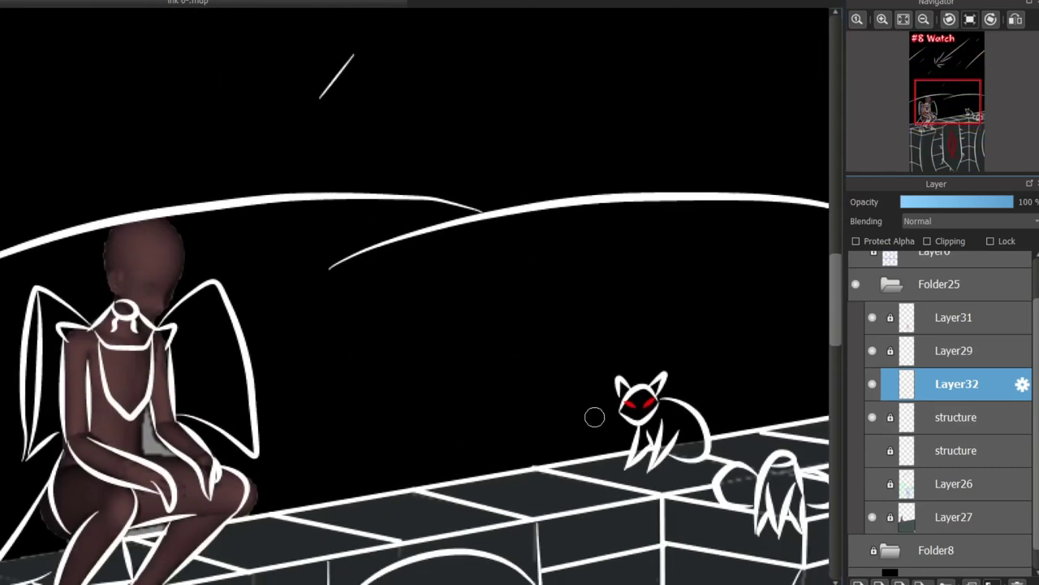
scroll(595, 417, "up", 2)
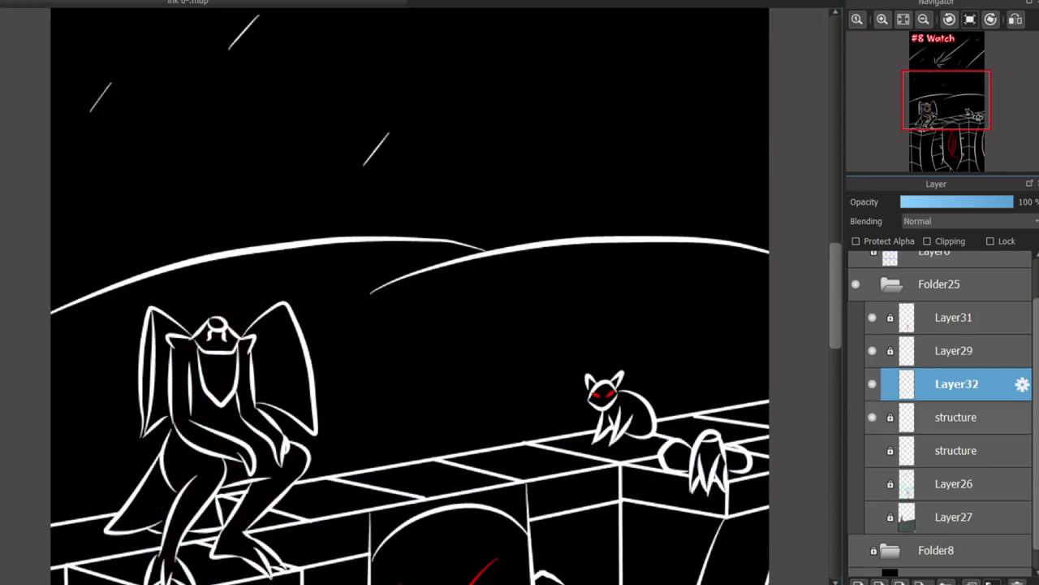
- Unlock the visible structure layer and erase the wall line crossing the inside of the small statue's rounded wing, on the side away from the cat
left_click(958, 416)
scroll(789, 445, "down", 4)
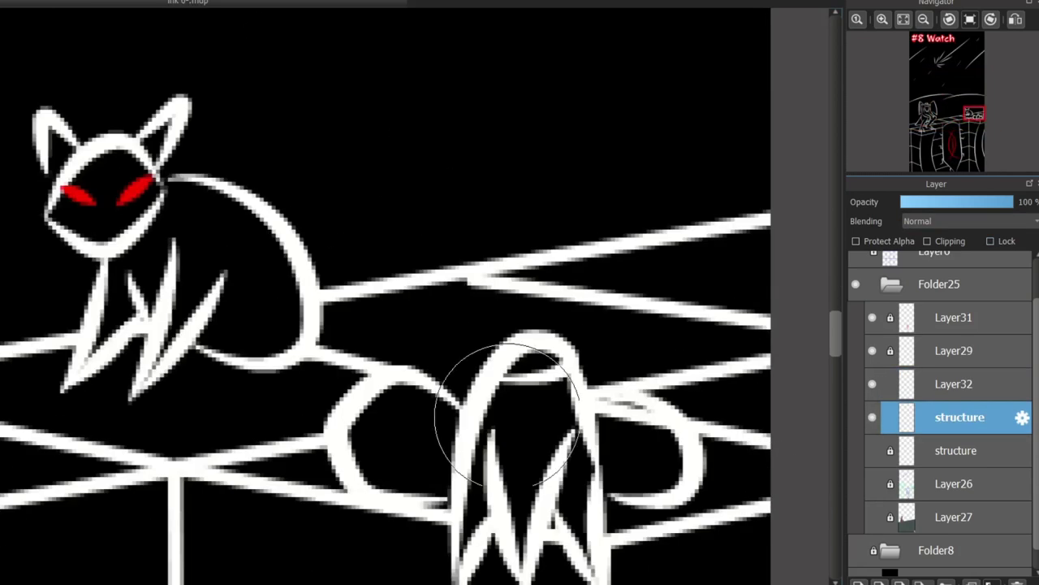
left_click(617, 414)
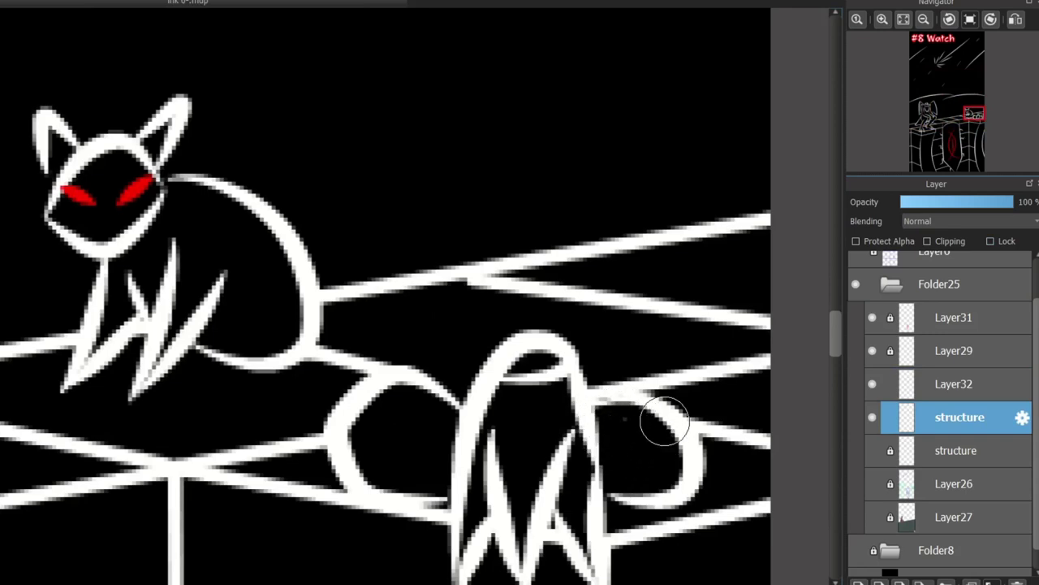
scroll(665, 421, "down", 5)
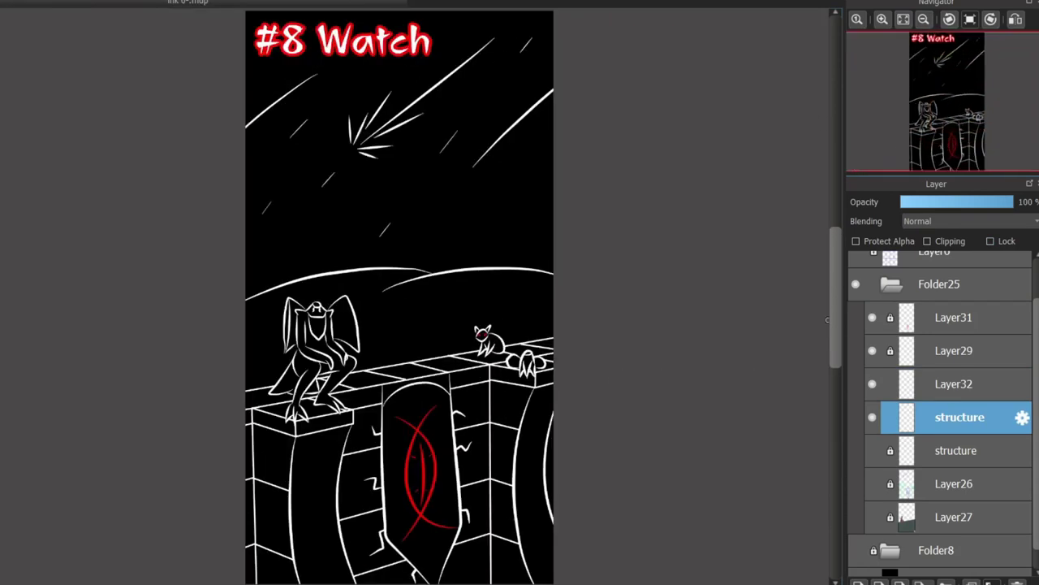
- Lock the visible structure layer again and make Layer32 the active layer for new linework
scroll(827, 319, "down", 2)
scroll(827, 319, "up", 3)
scroll(272, 276, "up", 5)
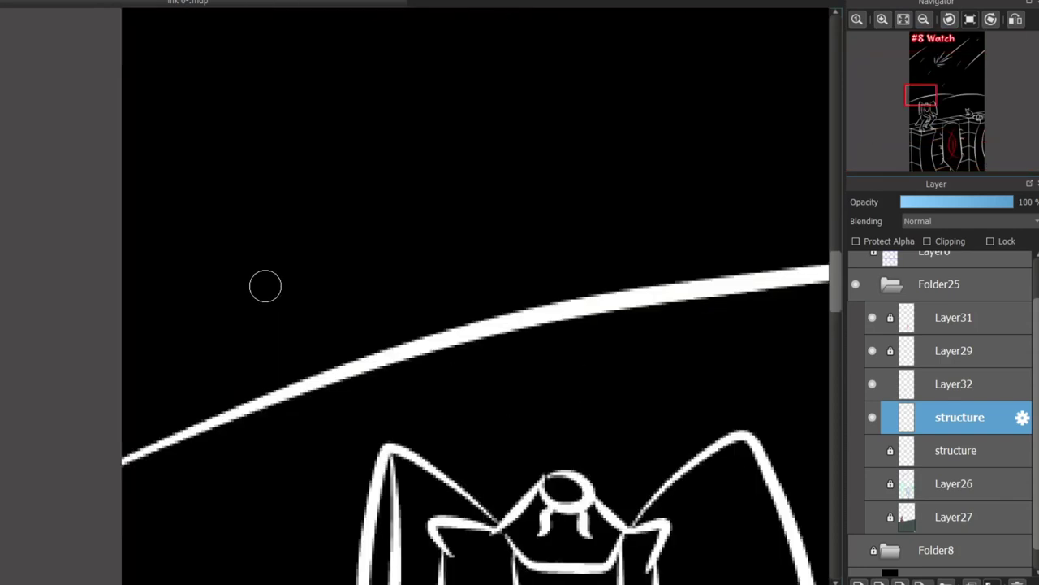
scroll(266, 286, "up", 2)
left_click(957, 383)
left_click(960, 416)
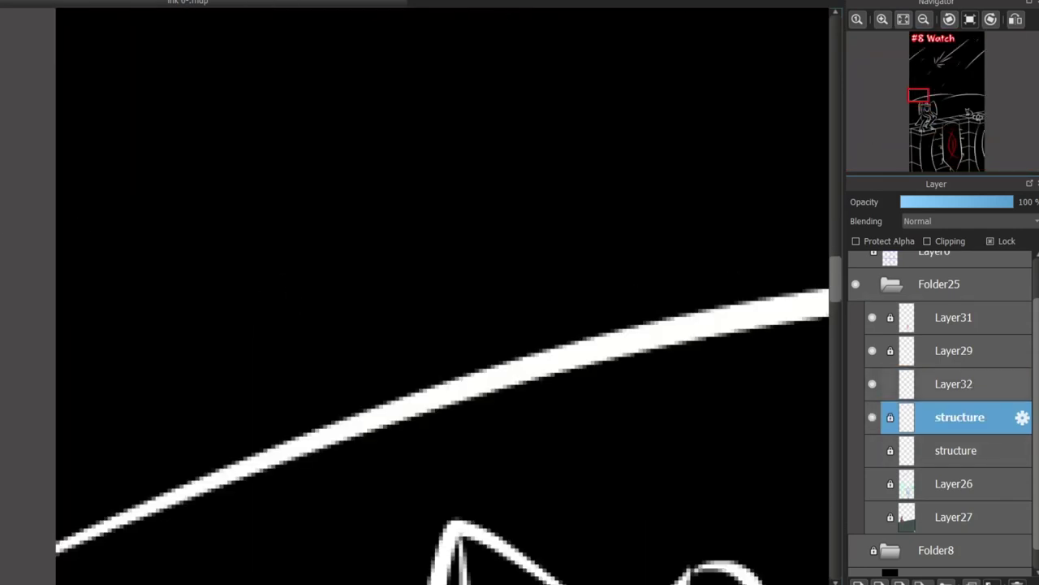
left_click(956, 384)
- Ink a small round-topped white tower standing on the far left end of the hill line, above the seated figure
mouse_move(134, 505)
left_mouse_down()
mouse_move(142, 395)
mouse_move(160, 339)
mouse_move(190, 453)
mouse_move(170, 340)
mouse_move(190, 343)
mouse_move(186, 325)
mouse_move(203, 441)
left_mouse_up()
key("ctrl+z")
key("ctrl+z")
key("ctrl+z")
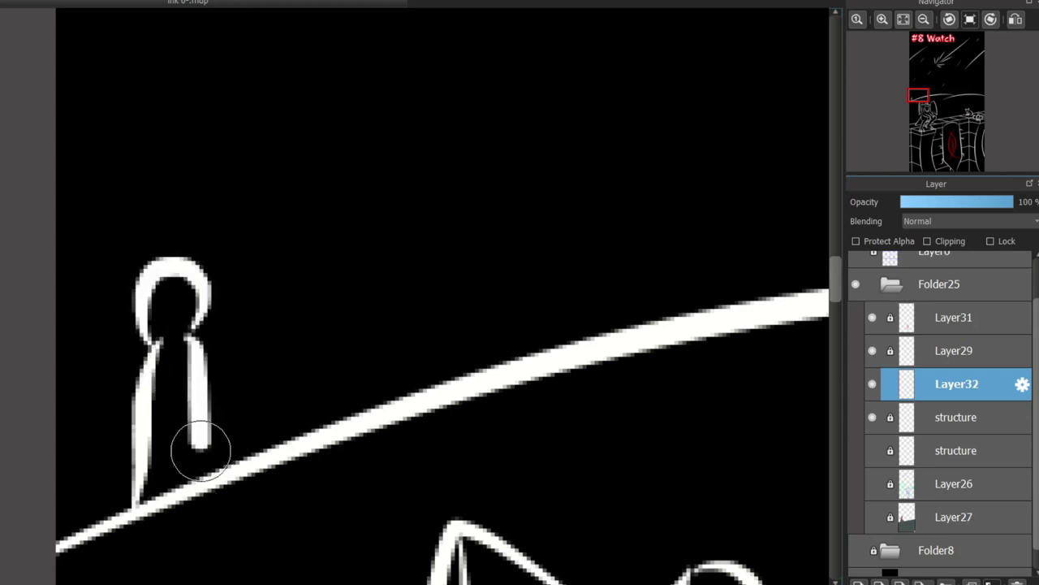
key("ctrl+z")
left_click_drag(192, 329, 201, 436)
key("ctrl+z")
left_click_drag(192, 329, 203, 463)
scroll(358, 249, "down", 2)
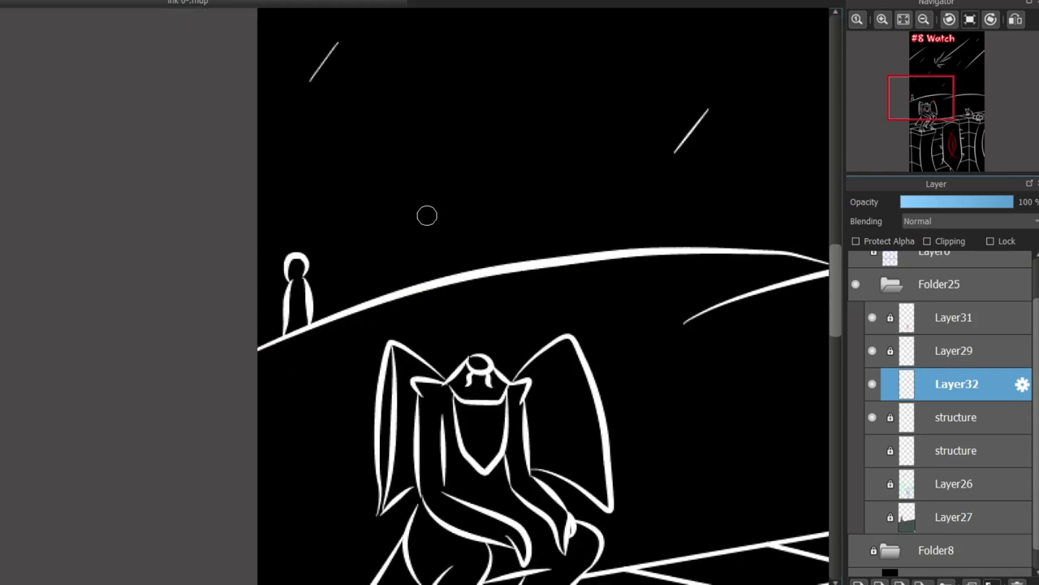
- Rework the round-topped tower's body so its two side walls flare outward down to the hill line
scroll(427, 216, "down", 2)
scroll(580, 293, "down", 3)
scroll(581, 292, "up", 3)
scroll(455, 293, "down", 3)
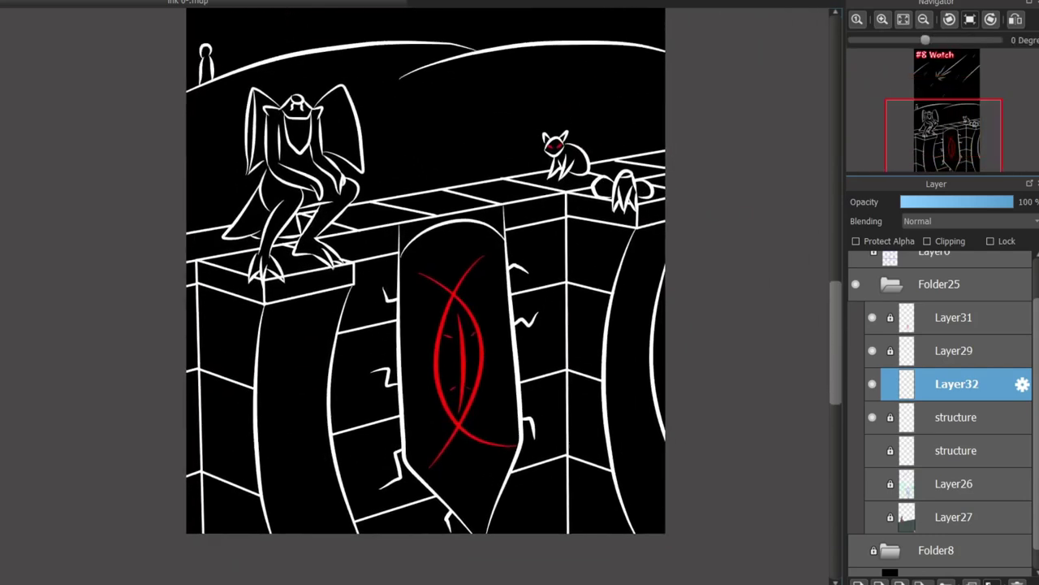
scroll(455, 293, "up", 1)
scroll(224, 412, "right", 3)
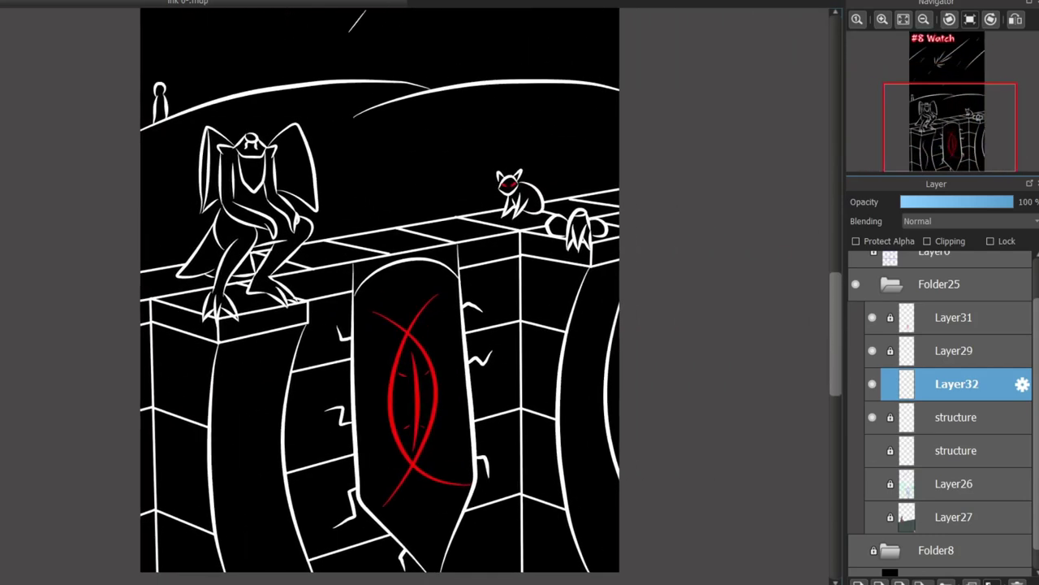
scroll(781, 320, "up", 2)
scroll(186, 197, "up", 5)
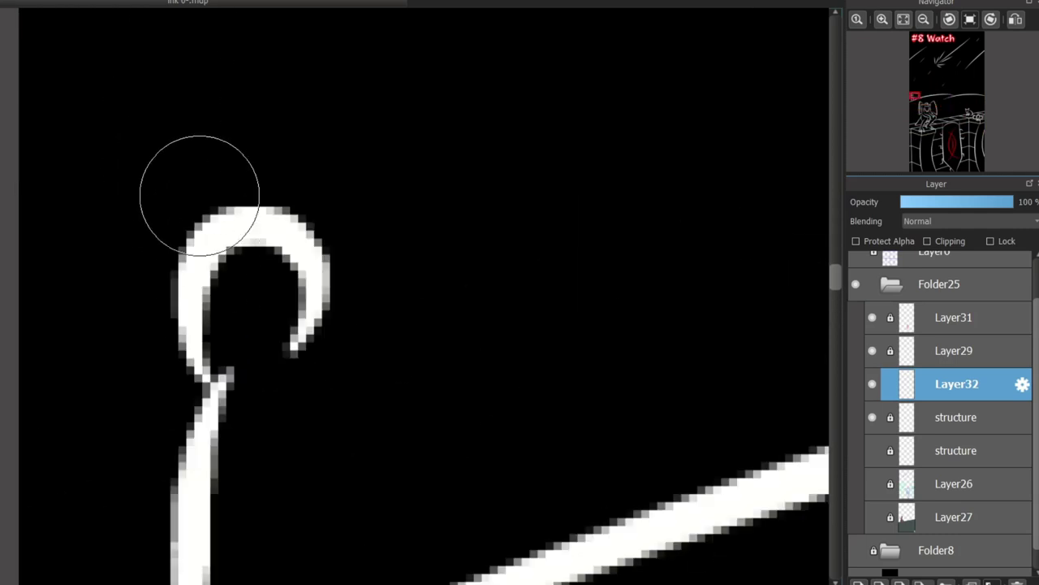
mouse_move(173, 363)
left_mouse_down()
mouse_move(202, 320)
mouse_move(263, 309)
mouse_move(293, 479)
left_mouse_up()
key("ctrl+z")
key("ctrl+z")
mouse_move(181, 540)
left_mouse_down()
mouse_move(217, 329)
mouse_move(272, 217)
mouse_move(281, 332)
mouse_move(206, 290)
mouse_move(277, 295)
mouse_move(321, 463)
left_mouse_up()
key("ctrl+z")
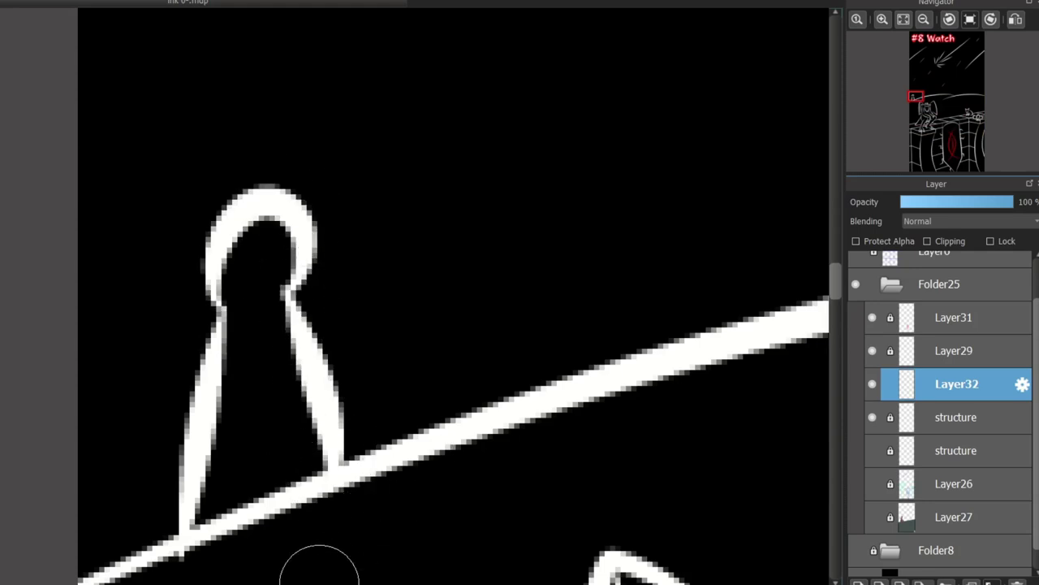
scroll(319, 568, "down", 2)
mouse_move(216, 427)
left_mouse_down()
mouse_move(219, 367)
mouse_move(254, 44)
mouse_move(366, 371)
left_mouse_up()
scroll(395, 244, "down", 2)
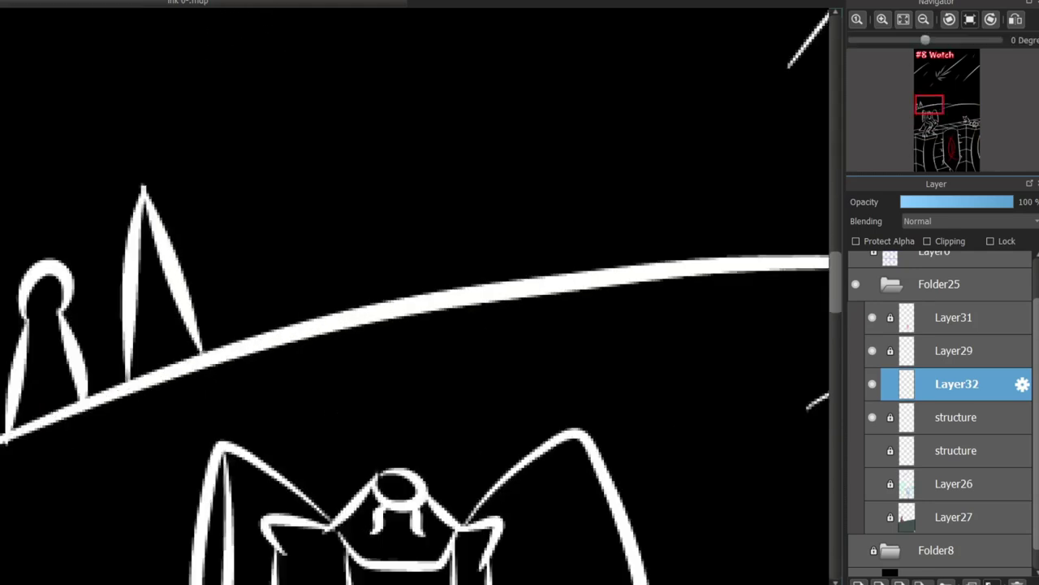
scroll(186, 394, "up", 2)
key("ctrl+z")
key("ctrl+z")
- Ink three pointed white spires of different heights on the hill beside the round-topped tower, with a small dome between the first two
mouse_move(171, 439)
left_mouse_down()
mouse_move(216, 214)
mouse_move(273, 379)
mouse_move(341, 123)
mouse_move(410, 362)
left_mouse_up()
mouse_move(395, 239)
left_mouse_down()
mouse_move(471, 308)
mouse_move(438, 156)
mouse_move(483, 345)
left_mouse_up()
key("ctrl+z")
scroll(414, 325, "right", 15)
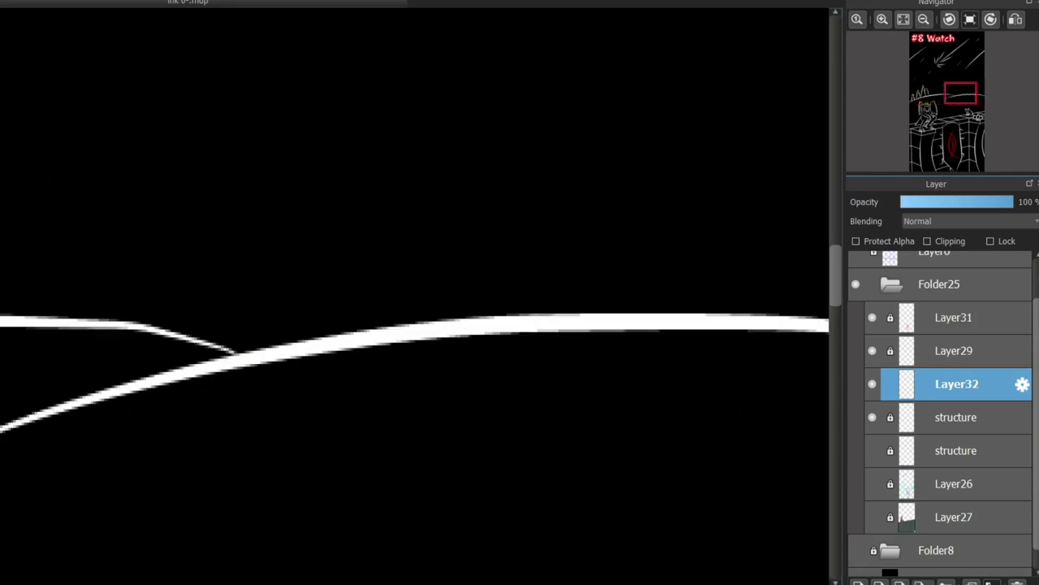
scroll(414, 324, "left", 15)
mouse_move(329, 281)
left_mouse_down()
mouse_move(352, 258)
mouse_move(378, 266)
left_mouse_up()
key("ctrl+z")
- Paint a narrow vertical red slit inside the tower's round head and another beneath the small dome
scroll(174, 360, "up", 1)
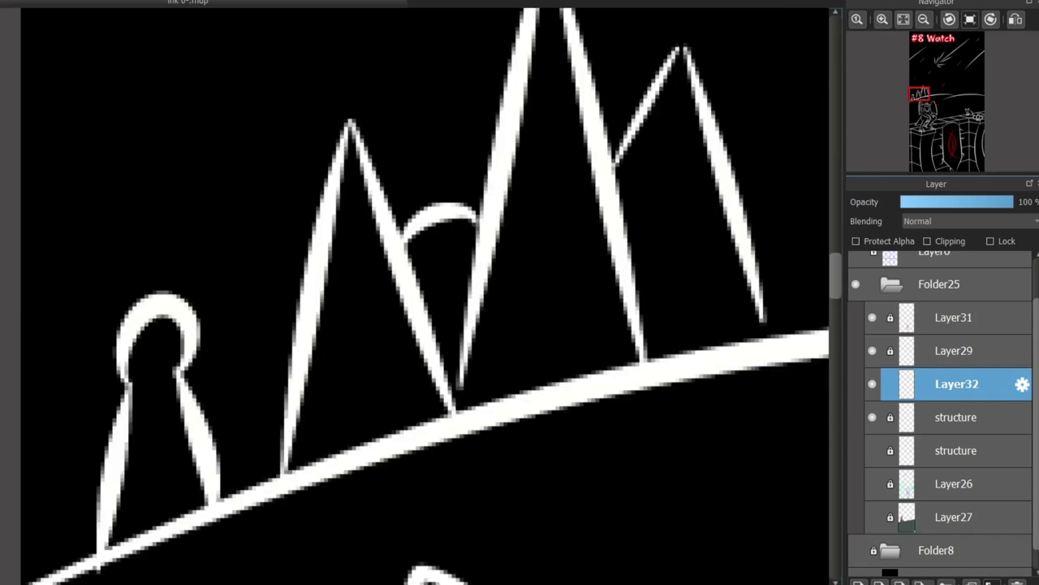
left_click_drag(159, 339, 158, 369)
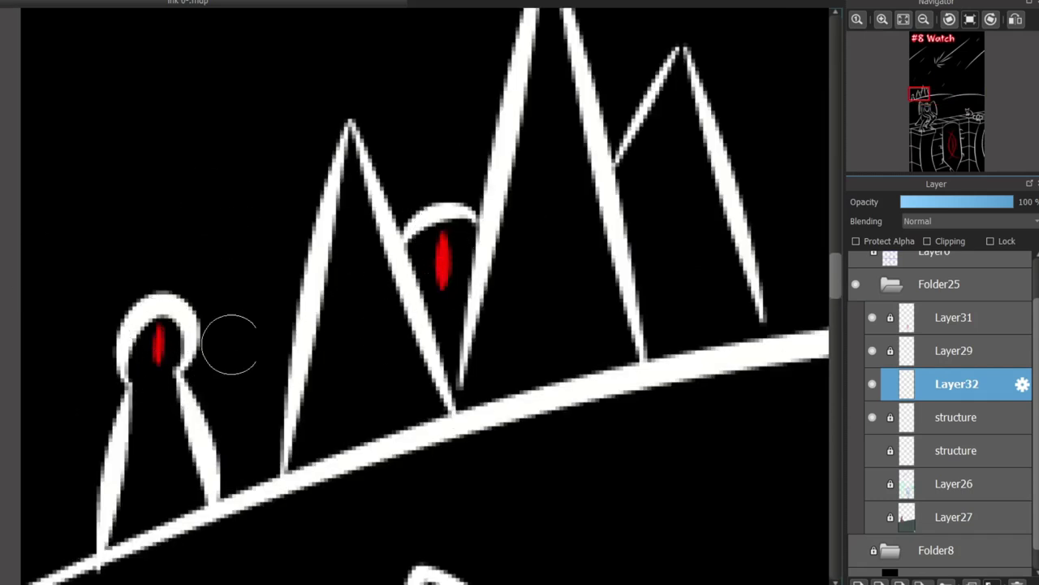
scroll(227, 348, "down", 2)
- Review the finished linework from the distant spires down to the wall and banner, including the full illustration
scroll(512, 325, "down", 10)
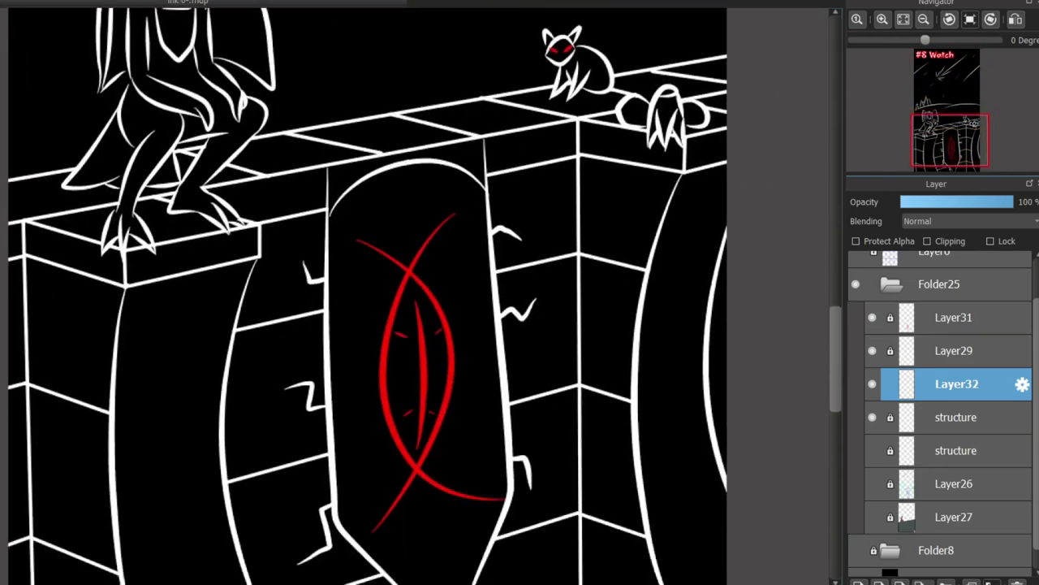
scroll(511, 324, "up", 12)
scroll(406, 325, "up", 3)
scroll(406, 325, "down", 10)
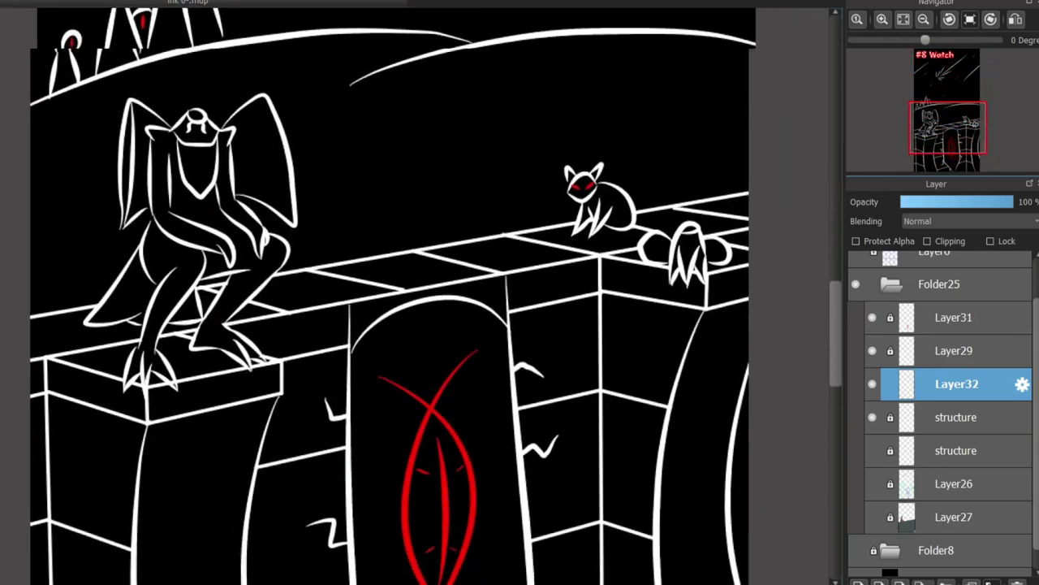
scroll(643, 297, "down", 2)
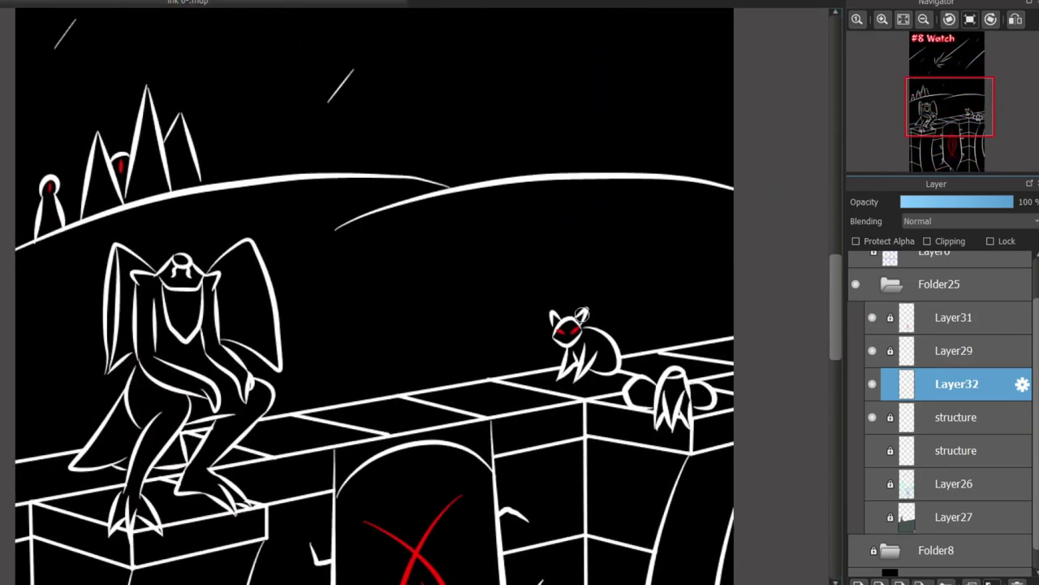
scroll(643, 297, "down", 2)
mouse_move(630, 282)
left_mouse_down()
mouse_move(666, 239)
mouse_move(392, 215)
mouse_move(617, 292)
left_mouse_up()
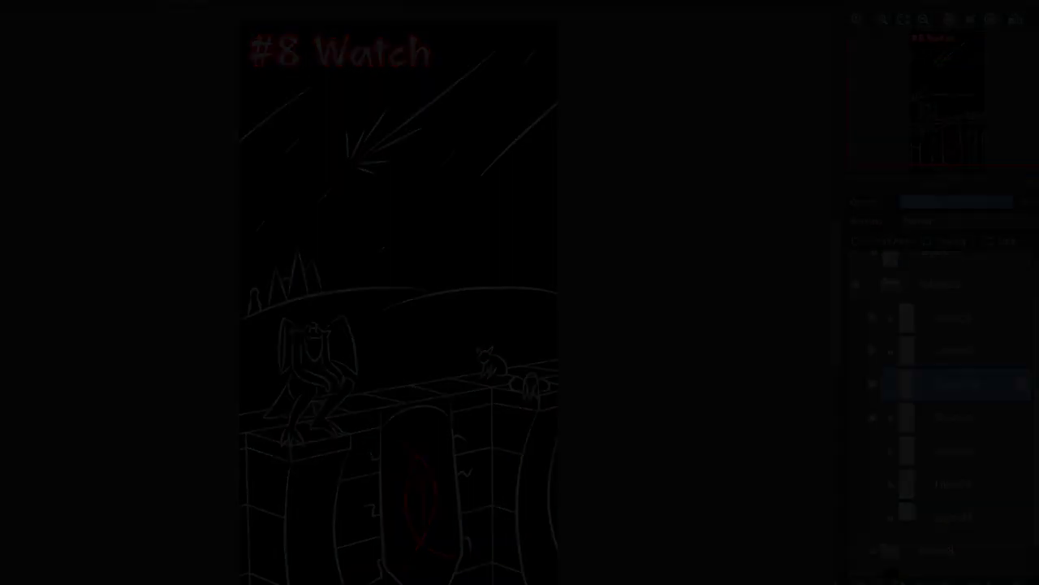